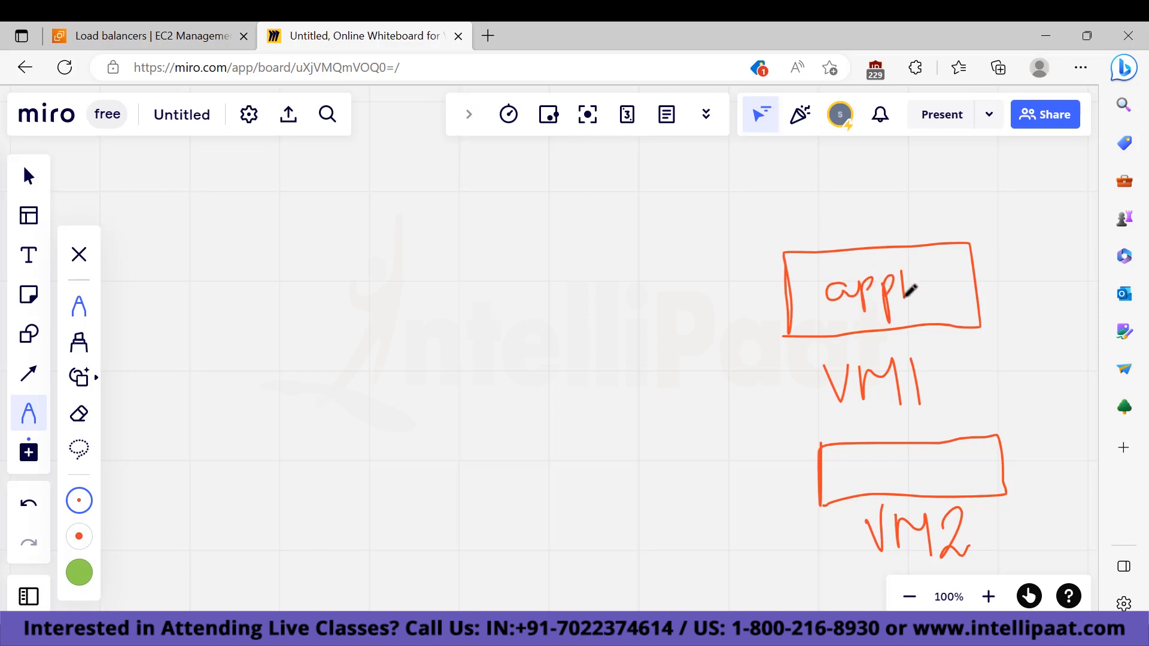
Handwrite app2 in the VM2 box and draw a box labelled load balancer with lines to both app boxes.
mouse_move(867, 466)
left_mouse_down()
mouse_move(884, 492)
mouse_move(901, 474)
mouse_move(904, 504)
left_mouse_up()
left_click_drag(902, 464, 944, 482)
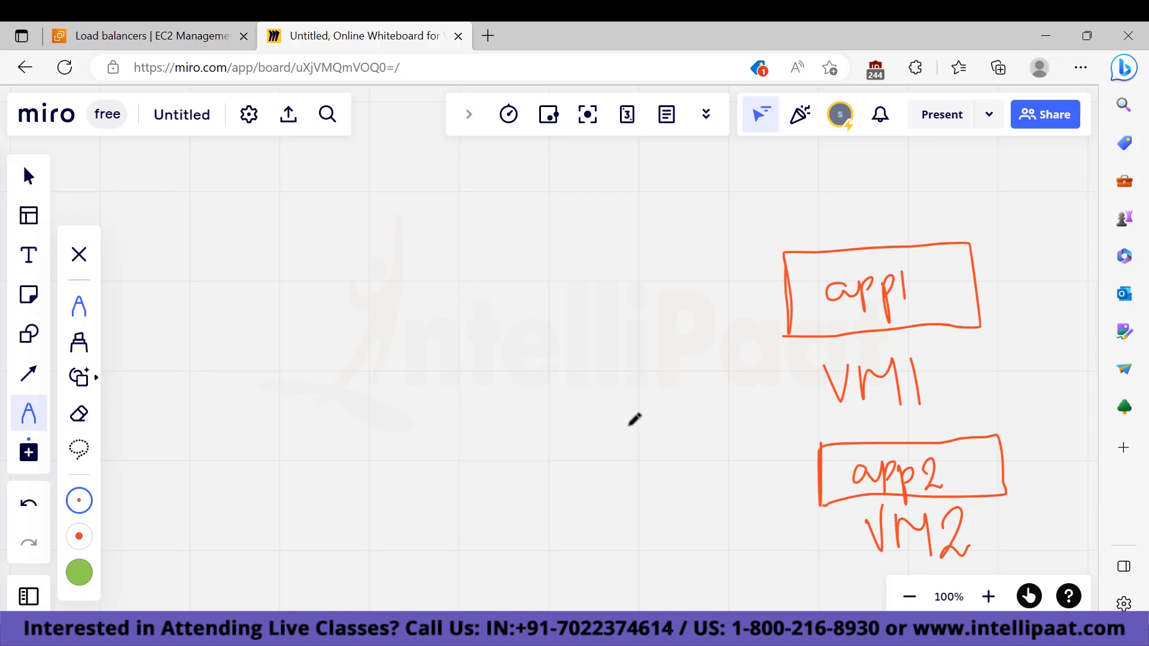
mouse_move(553, 338)
left_mouse_down()
mouse_move(551, 382)
mouse_move(555, 338)
mouse_move(672, 328)
mouse_move(677, 377)
mouse_move(549, 385)
mouse_move(570, 454)
mouse_move(615, 441)
mouse_move(644, 456)
left_mouse_up()
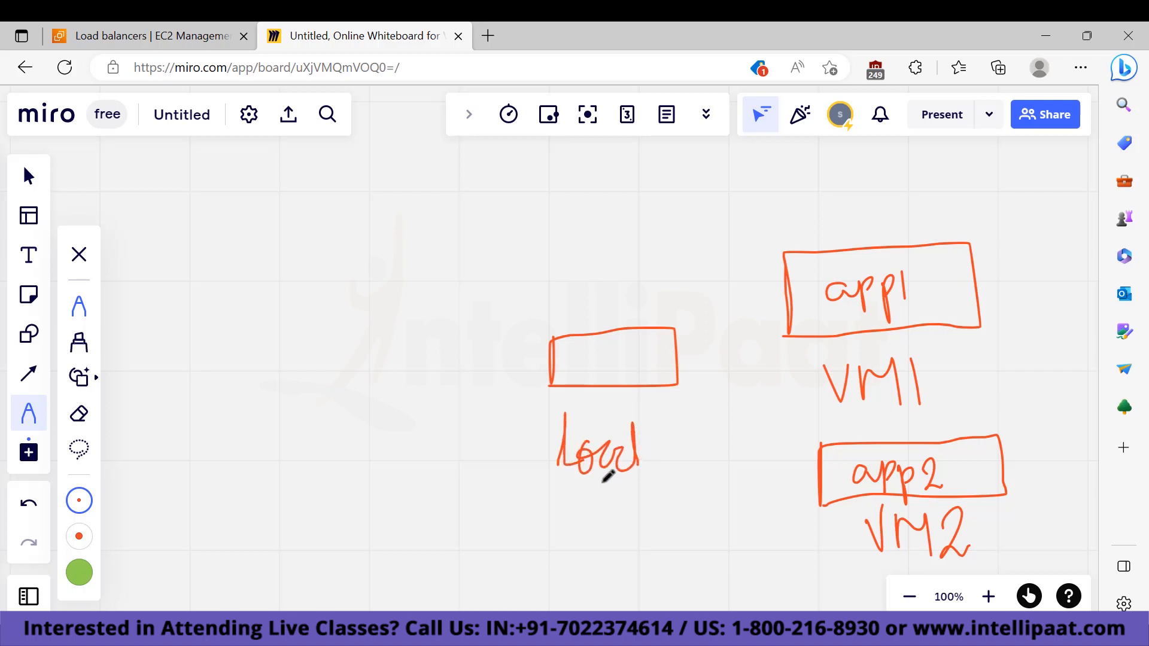
mouse_move(661, 418)
left_mouse_down()
mouse_move(688, 441)
mouse_move(713, 412)
mouse_move(712, 456)
mouse_move(736, 440)
mouse_move(749, 460)
mouse_move(789, 448)
mouse_move(805, 464)
left_mouse_up()
left_click_drag(683, 354, 772, 317)
left_click_drag(678, 368, 825, 445)
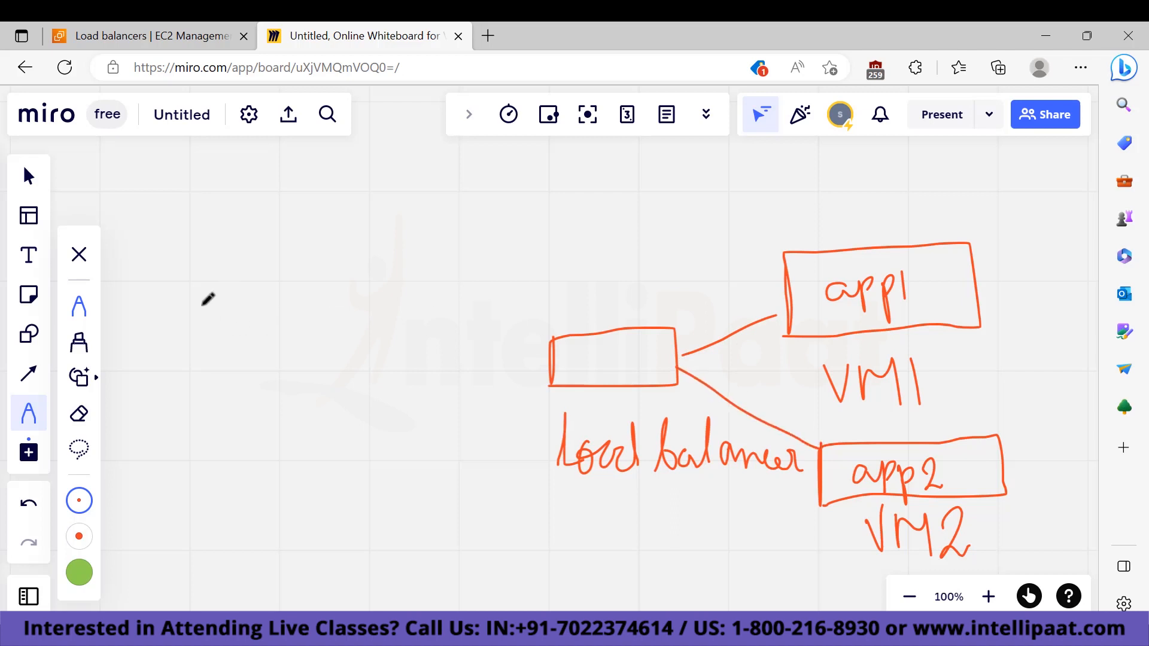
Draw a stick figure on the far side of the load balancer from the app boxes and write dns under its label.
mouse_move(209, 299)
left_mouse_down()
mouse_move(222, 299)
mouse_move(210, 364)
mouse_move(189, 402)
mouse_move(245, 419)
left_mouse_up()
mouse_move(210, 347)
left_mouse_down()
mouse_move(193, 358)
mouse_move(236, 363)
left_mouse_up()
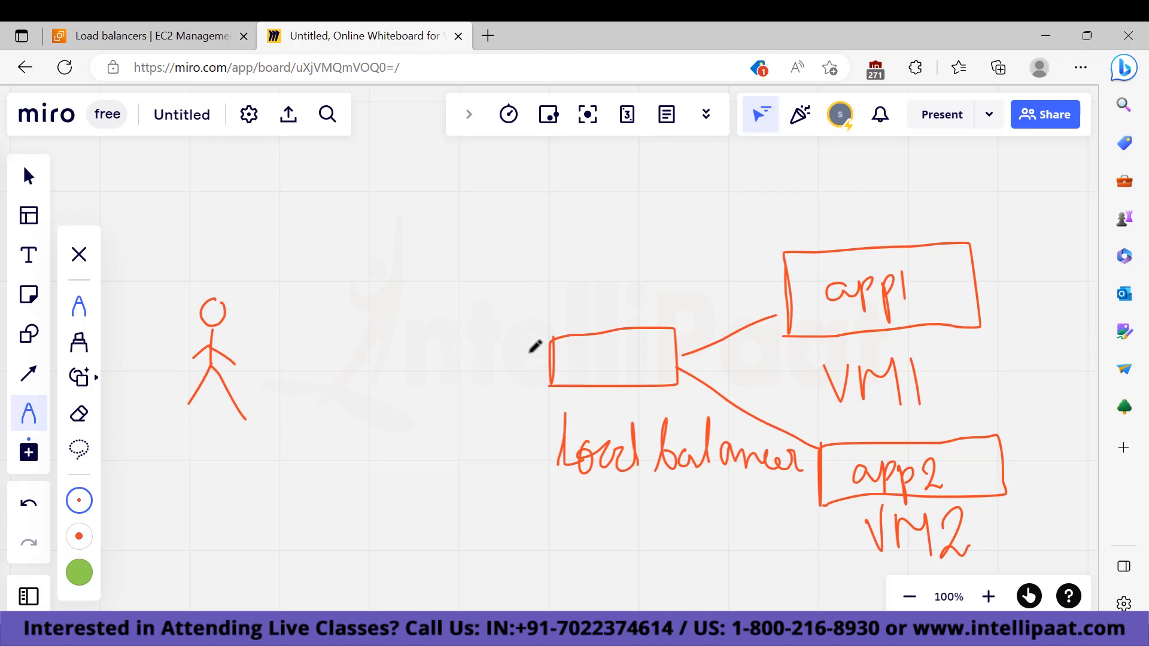
mouse_move(601, 513)
left_mouse_down()
mouse_move(624, 522)
mouse_move(619, 536)
mouse_move(662, 525)
left_mouse_up()
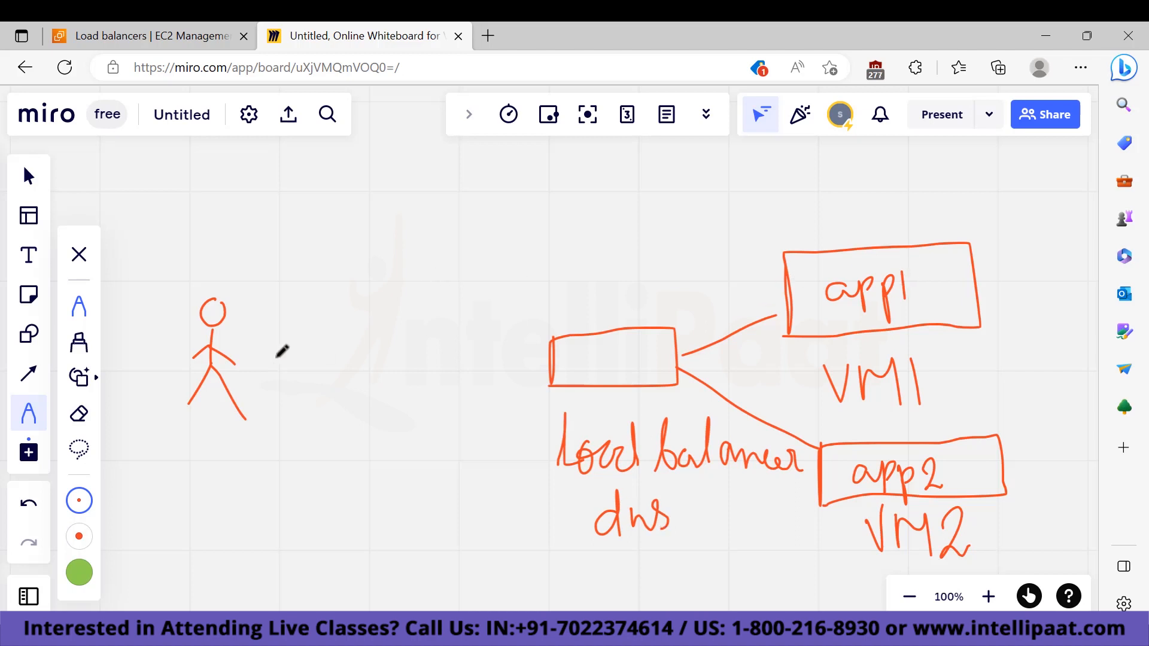
Draw two arrows from the stick figure to the load balancer and add arrowheads where its lines reach app1 and app2.
mouse_move(225, 342)
left_mouse_down()
mouse_move(549, 353)
mouse_move(531, 372)
left_mouse_up()
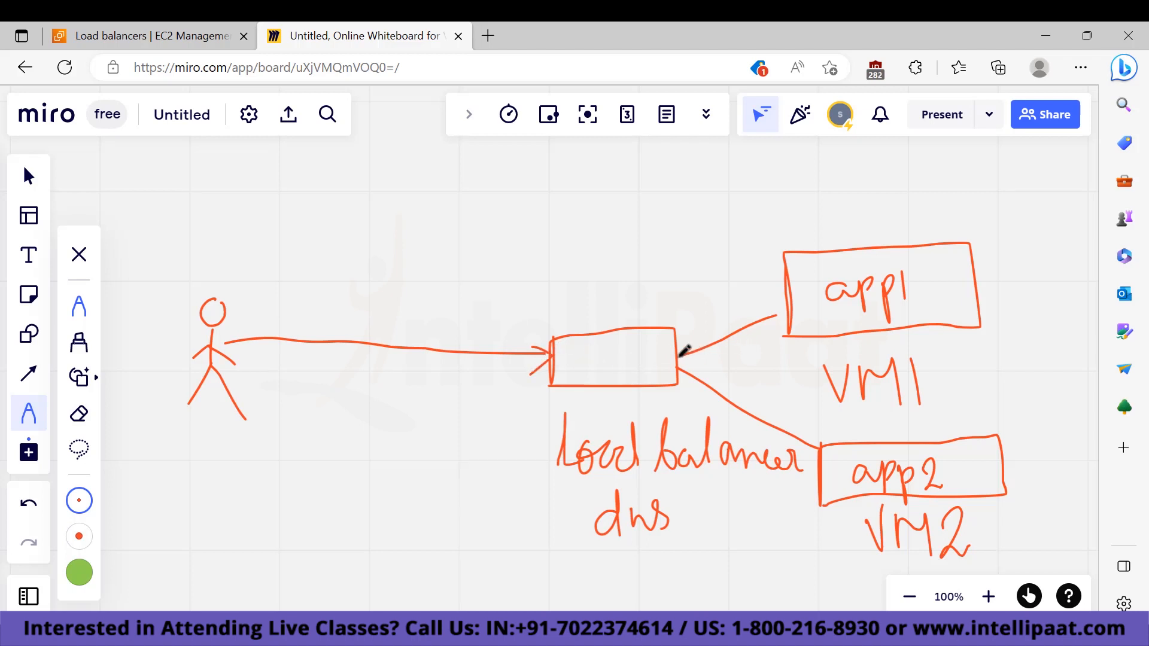
left_click_drag(766, 310, 776, 331)
left_click_drag(243, 357, 551, 374)
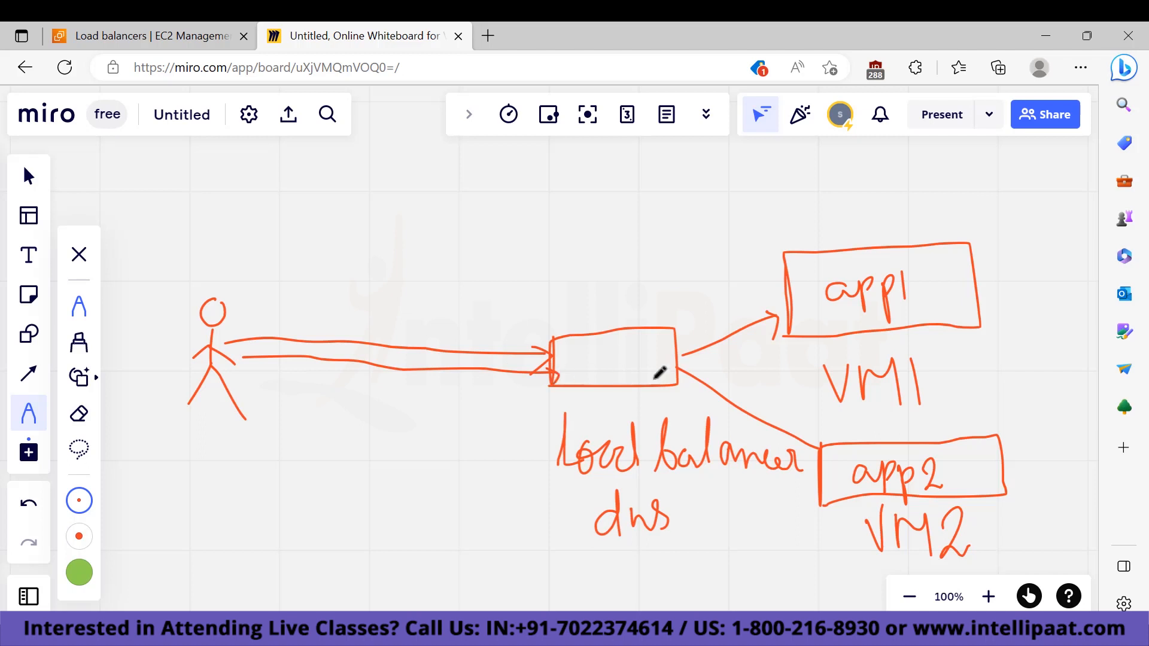
left_click_drag(811, 435, 821, 446)
Write Round Robin above the diagram and the numbers 10 below the figure, 8 beside app1 and 2 beside app2.
mouse_move(381, 213)
left_mouse_down()
mouse_move(402, 190)
mouse_move(436, 264)
mouse_move(569, 210)
mouse_move(569, 226)
mouse_move(689, 228)
mouse_move(687, 240)
left_mouse_up()
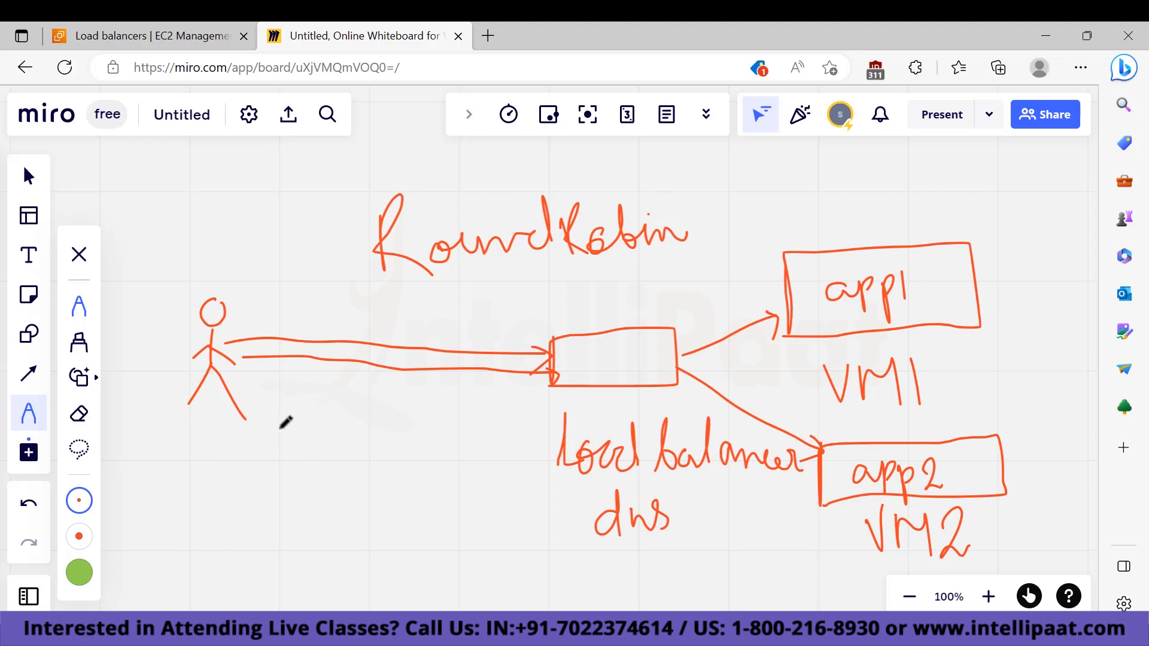
mouse_move(279, 429)
left_mouse_down()
mouse_move(280, 474)
mouse_move(302, 479)
mouse_move(301, 439)
left_mouse_up()
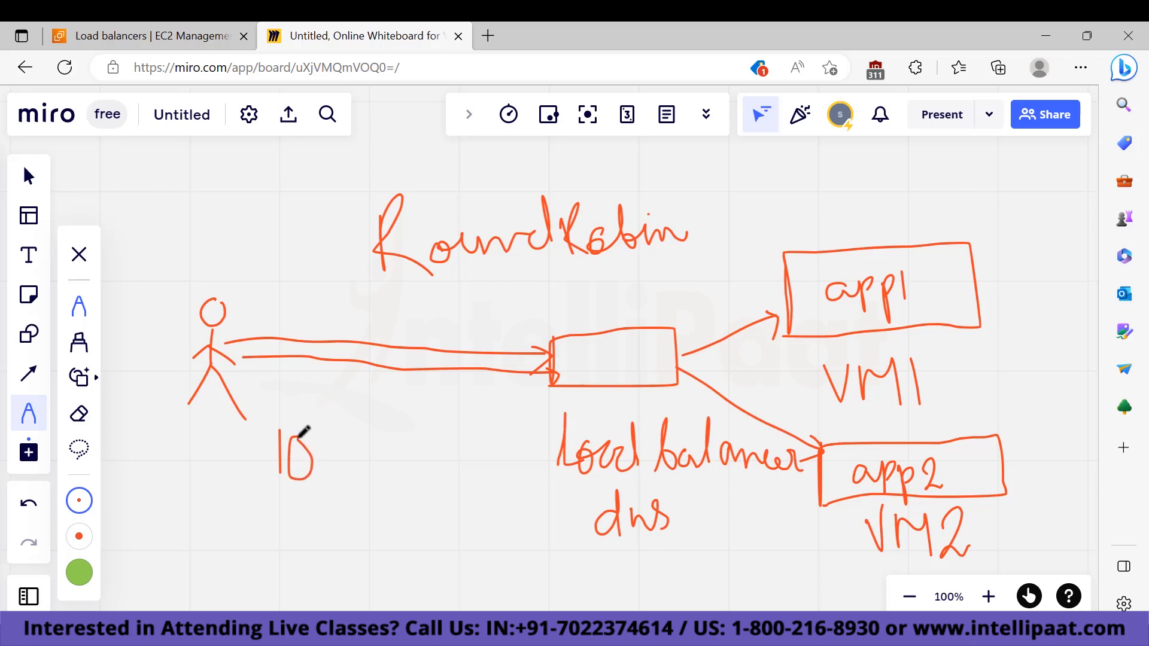
mouse_move(1013, 251)
left_mouse_down()
mouse_move(1031, 261)
mouse_move(1012, 249)
left_mouse_up()
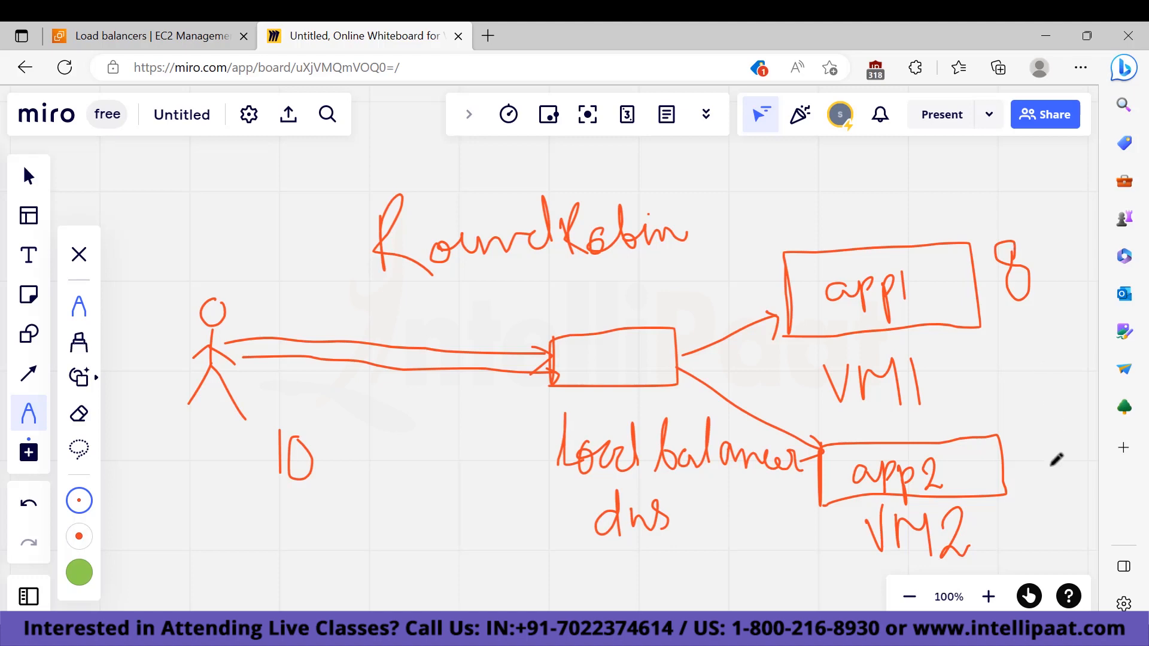
mouse_move(1037, 440)
left_mouse_down()
mouse_move(1051, 426)
mouse_move(1040, 475)
mouse_move(1061, 468)
left_mouse_up()
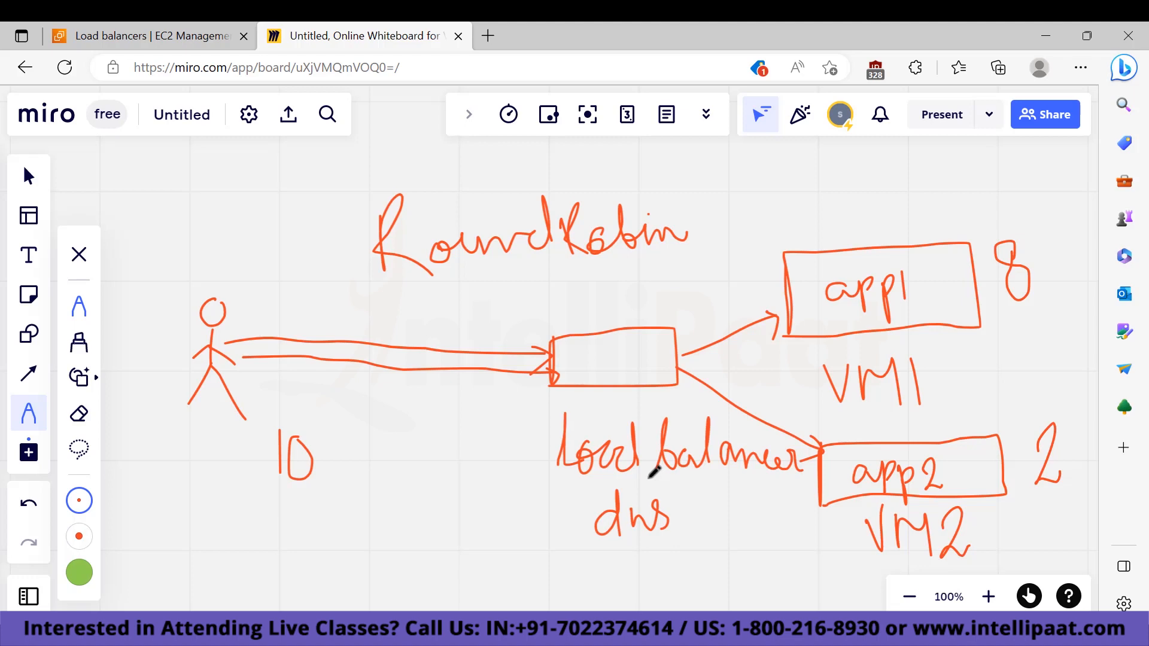
Start a second diagram below the first with a box containing app1, labelled VM1 underneath.
scroll(598, 413, "down", 5)
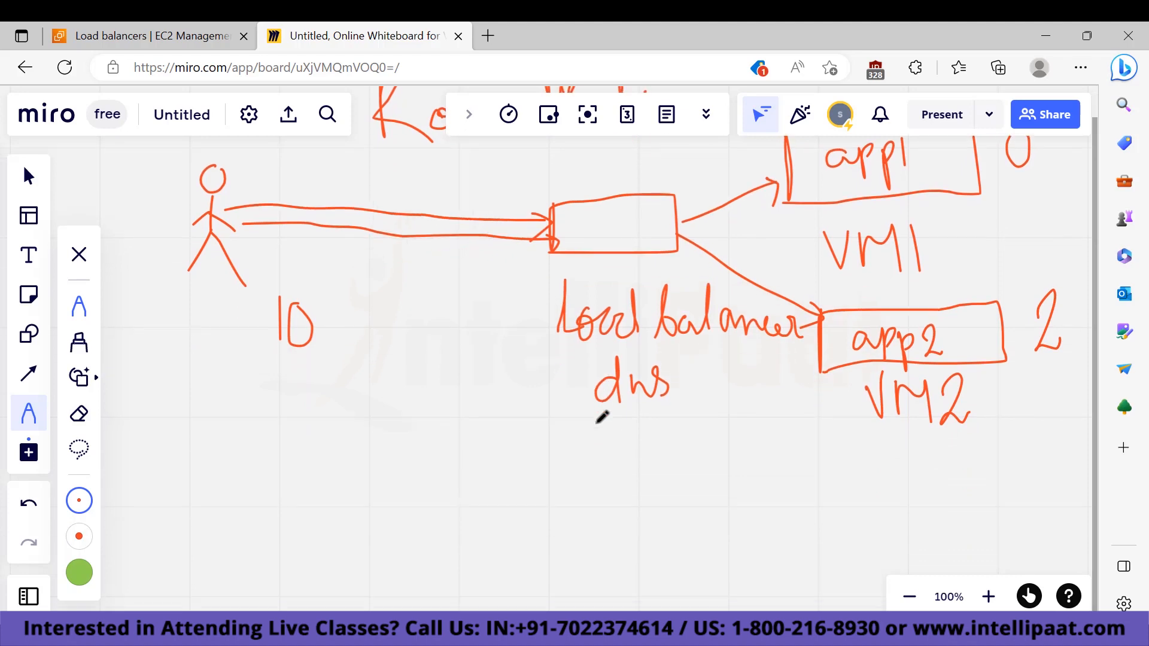
scroll(586, 374, "down", 2)
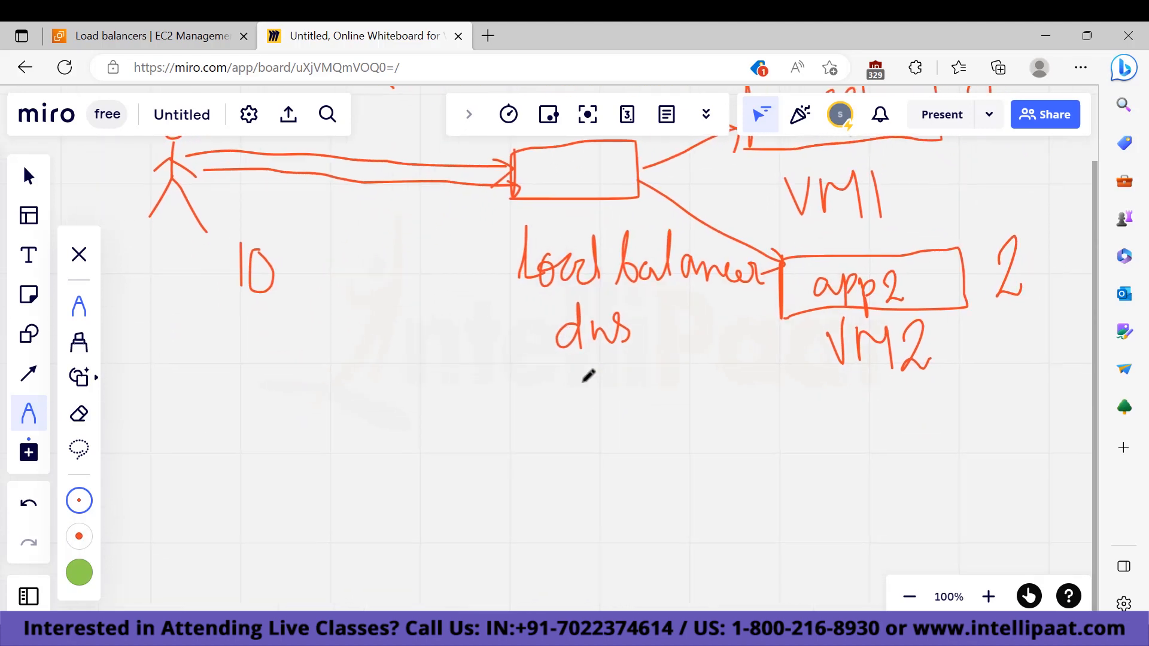
mouse_move(867, 437)
left_mouse_down()
mouse_move(870, 481)
mouse_move(914, 427)
mouse_move(971, 482)
mouse_move(871, 489)
mouse_move(920, 504)
mouse_move(935, 529)
mouse_move(961, 525)
mouse_move(976, 503)
mouse_move(973, 541)
left_mouse_up()
mouse_move(908, 449)
left_mouse_down()
mouse_move(921, 488)
mouse_move(931, 463)
left_mouse_up()
left_click_drag(937, 454, 953, 496)
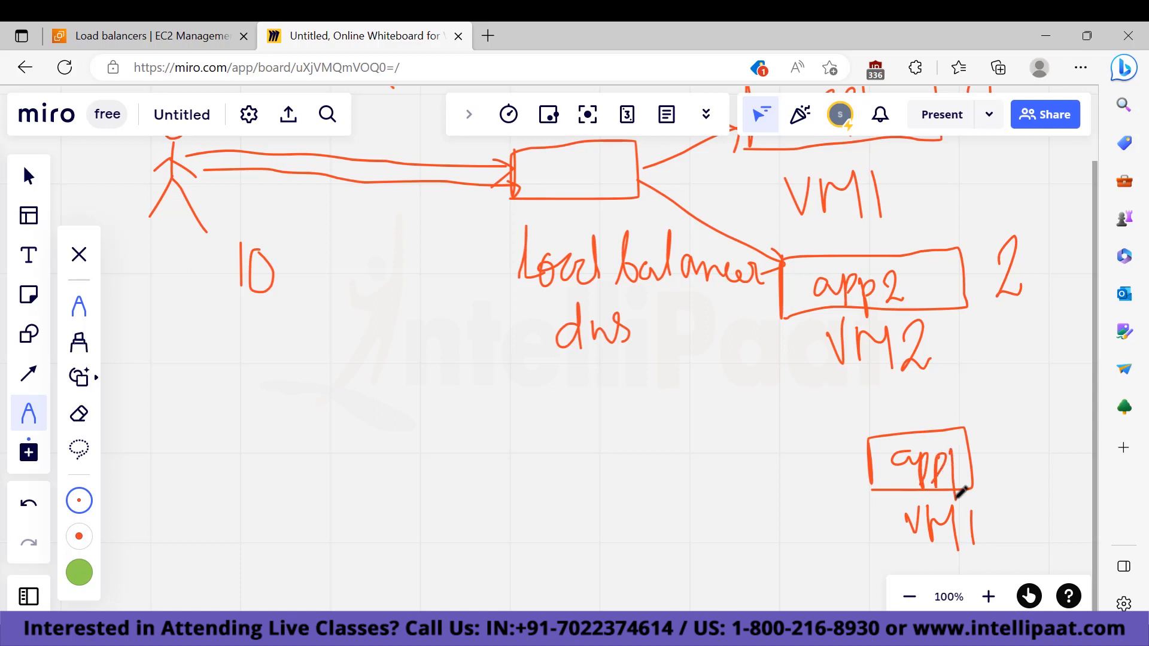
Draw a box containing app2, labelled VM2, below the new VM1 box.
scroll(998, 479, "down", 5)
scroll(997, 479, "right", 2)
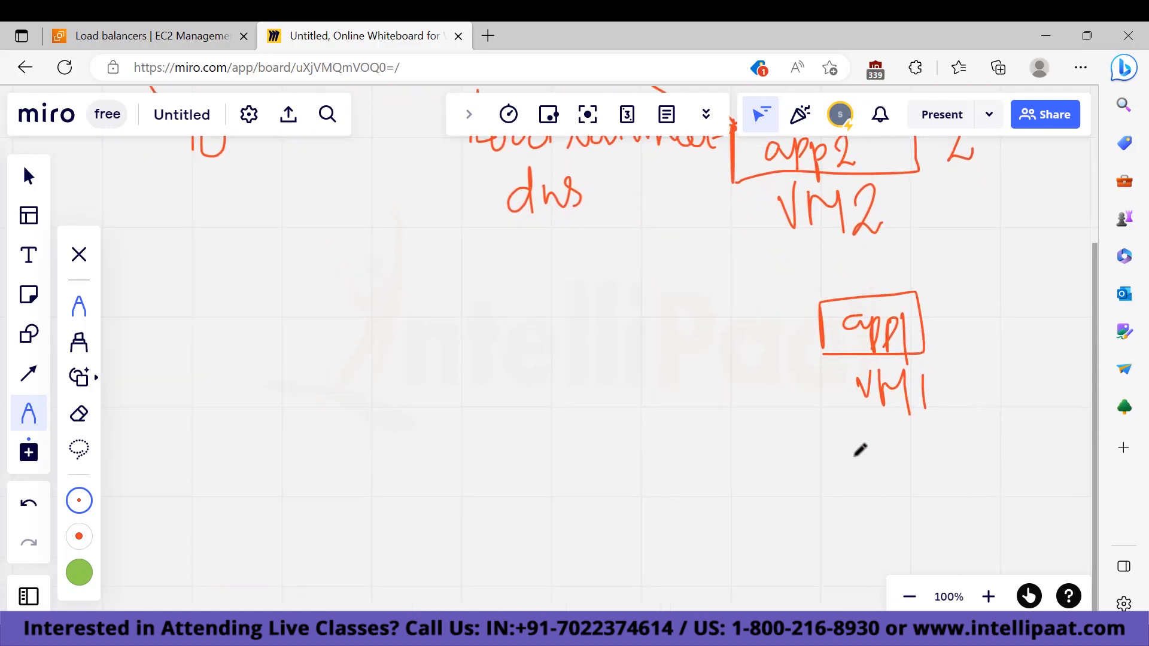
mouse_move(858, 446)
left_mouse_down()
mouse_move(862, 508)
mouse_move(973, 456)
mouse_move(878, 513)
mouse_move(900, 476)
mouse_move(923, 466)
mouse_move(953, 501)
left_mouse_up()
mouse_move(896, 530)
left_mouse_down()
mouse_move(914, 524)
mouse_move(924, 551)
mouse_move(957, 534)
mouse_move(975, 548)
left_mouse_up()
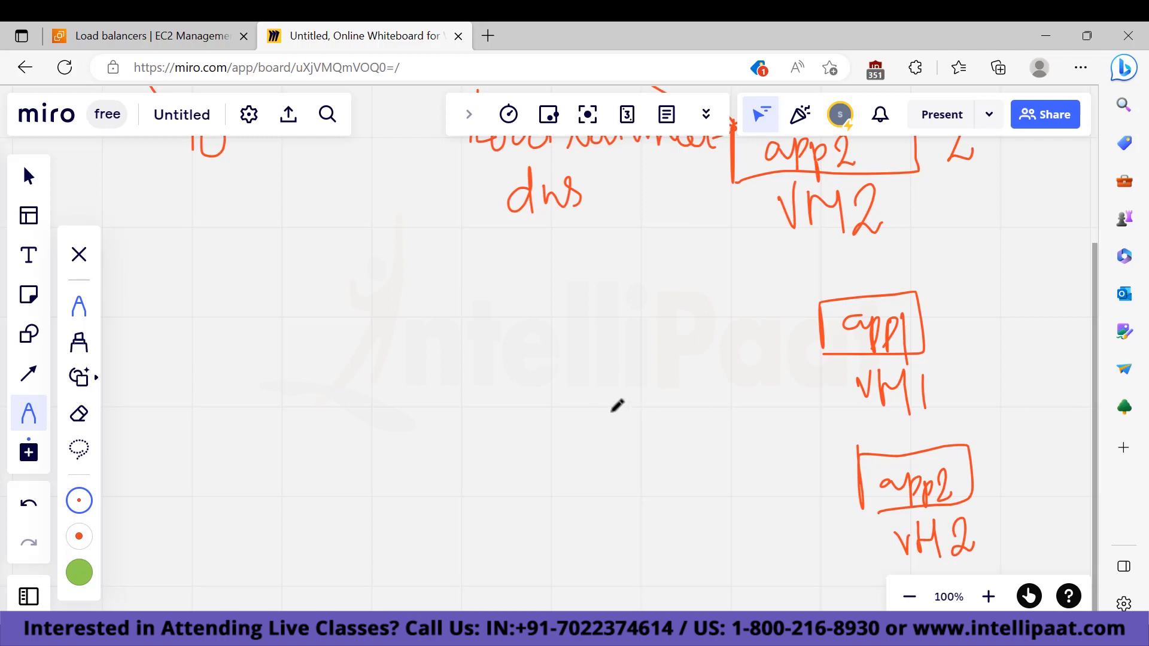
Draw a box containing tg beside the new app boxes and connect it with lines to app1 and app2.
left_click_drag(644, 410, 647, 454)
mouse_move(646, 406)
left_mouse_down()
mouse_move(749, 411)
mouse_move(701, 453)
mouse_move(642, 460)
left_mouse_up()
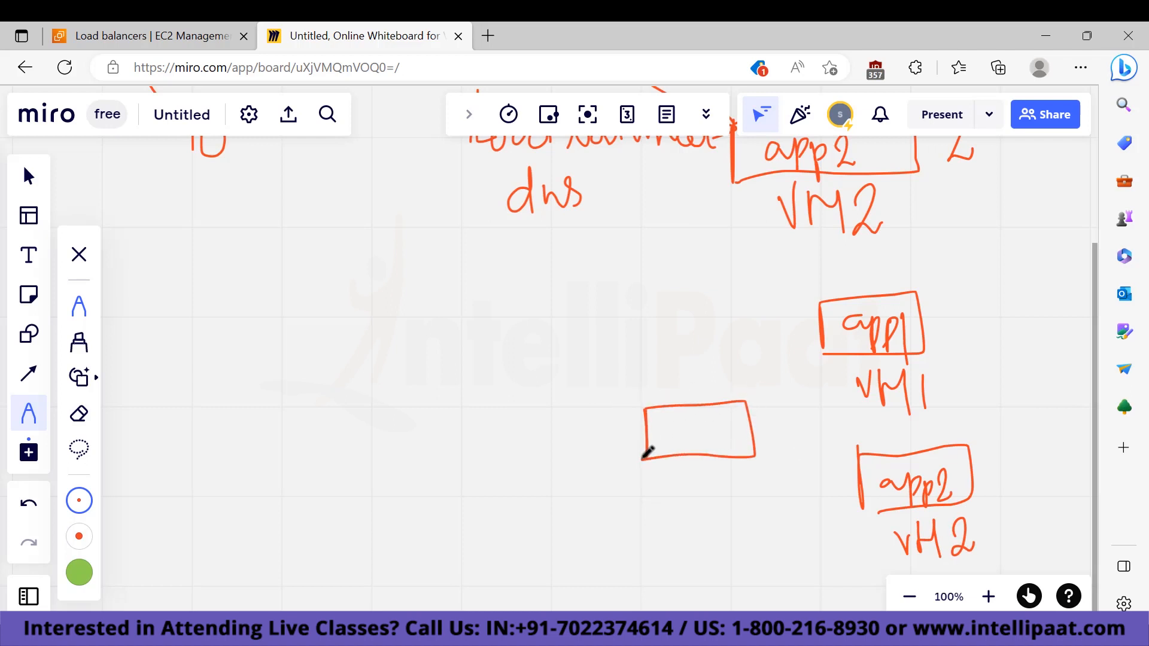
left_click_drag(668, 416, 682, 446)
mouse_move(659, 438)
left_mouse_down()
mouse_move(697, 426)
mouse_move(697, 471)
left_mouse_up()
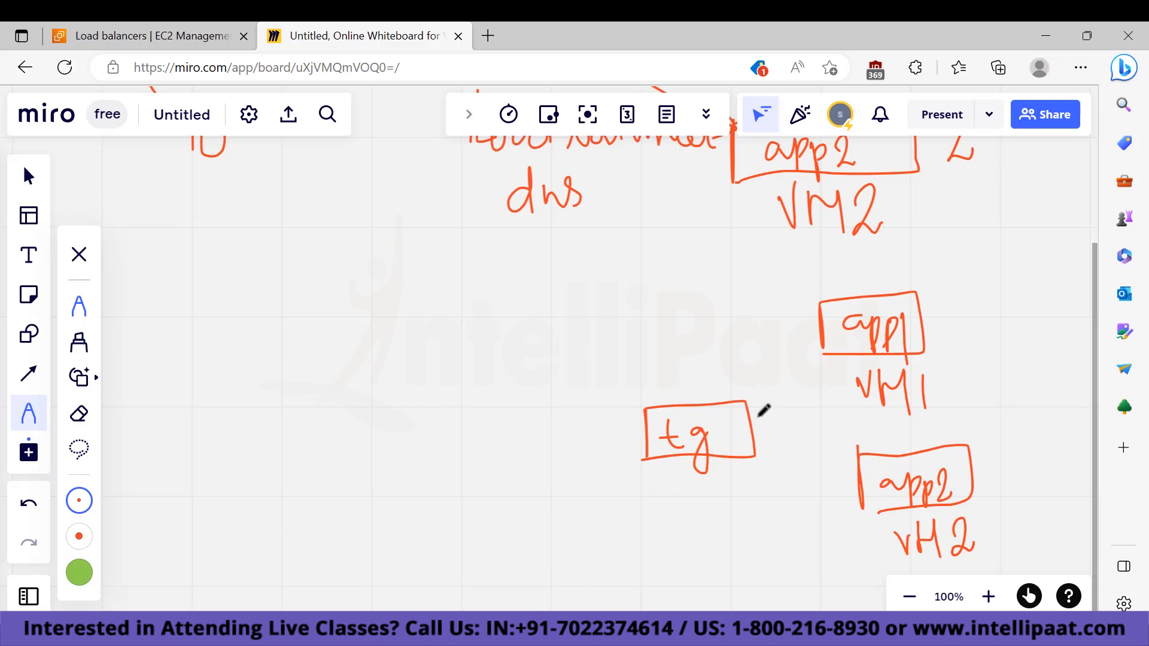
mouse_move(752, 418)
left_mouse_down()
mouse_move(789, 339)
mouse_move(820, 310)
left_mouse_up()
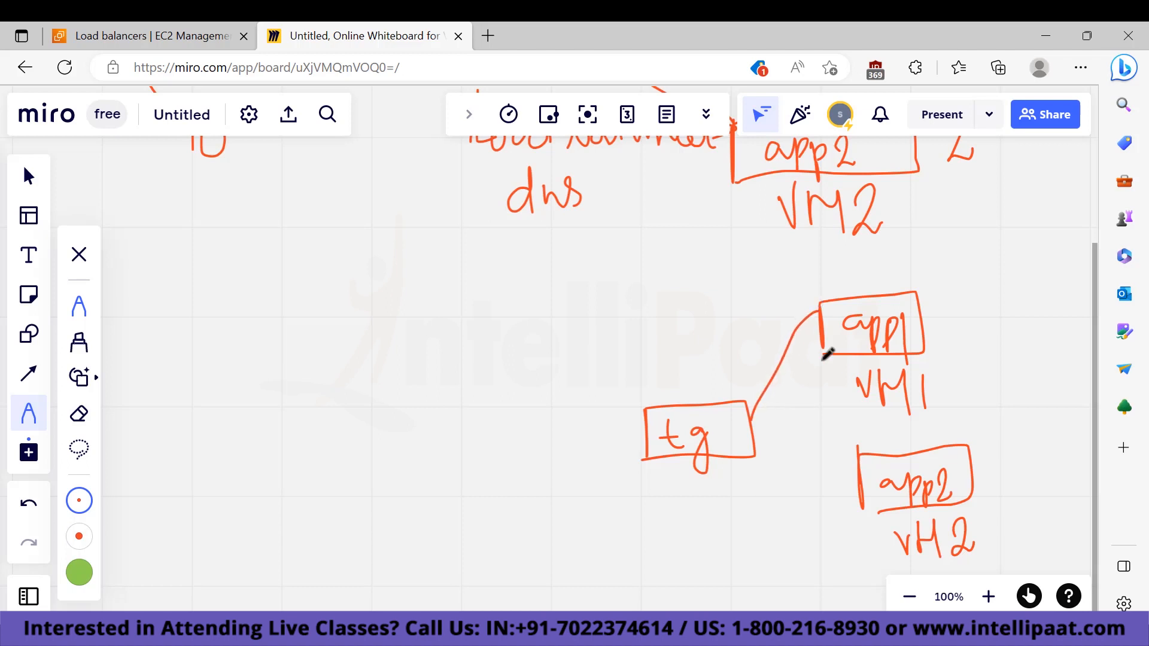
left_click_drag(753, 421, 861, 473)
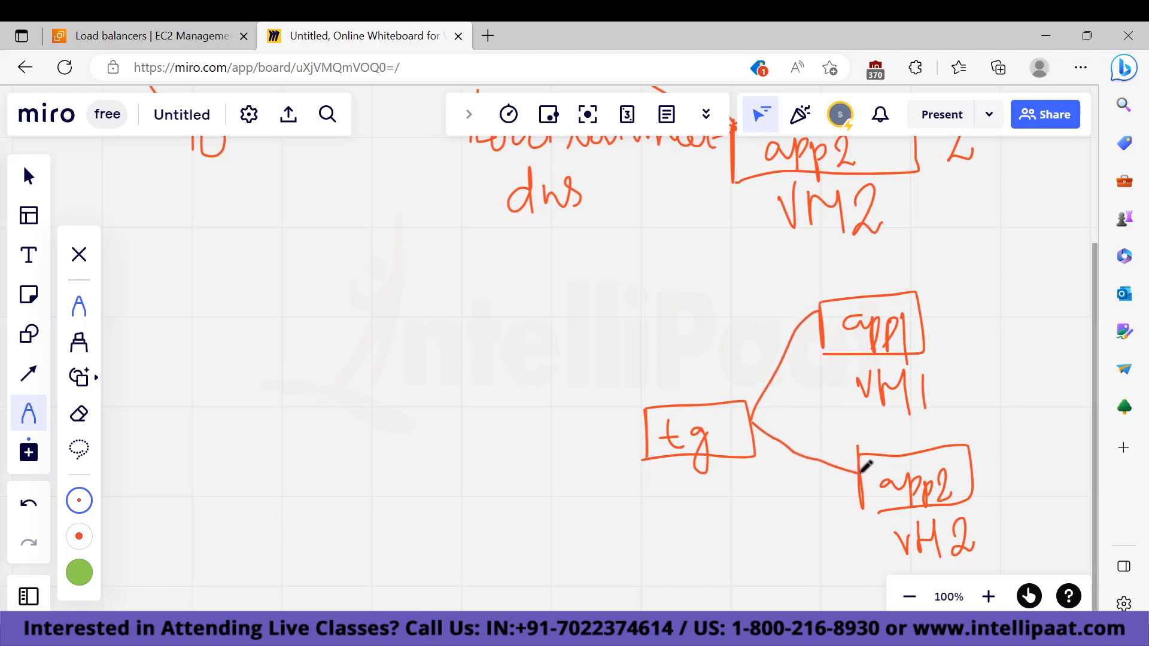
Draw an arrow from the tg box to a new LB box, and an arrow from a handwritten U1 to LB.
mouse_move(647, 437)
left_mouse_down()
mouse_move(567, 446)
mouse_move(588, 453)
left_mouse_up()
mouse_move(441, 429)
left_mouse_down()
mouse_move(437, 475)
mouse_move(554, 462)
mouse_move(444, 472)
mouse_move(460, 443)
mouse_move(467, 466)
mouse_move(494, 452)
mouse_move(482, 472)
left_mouse_up()
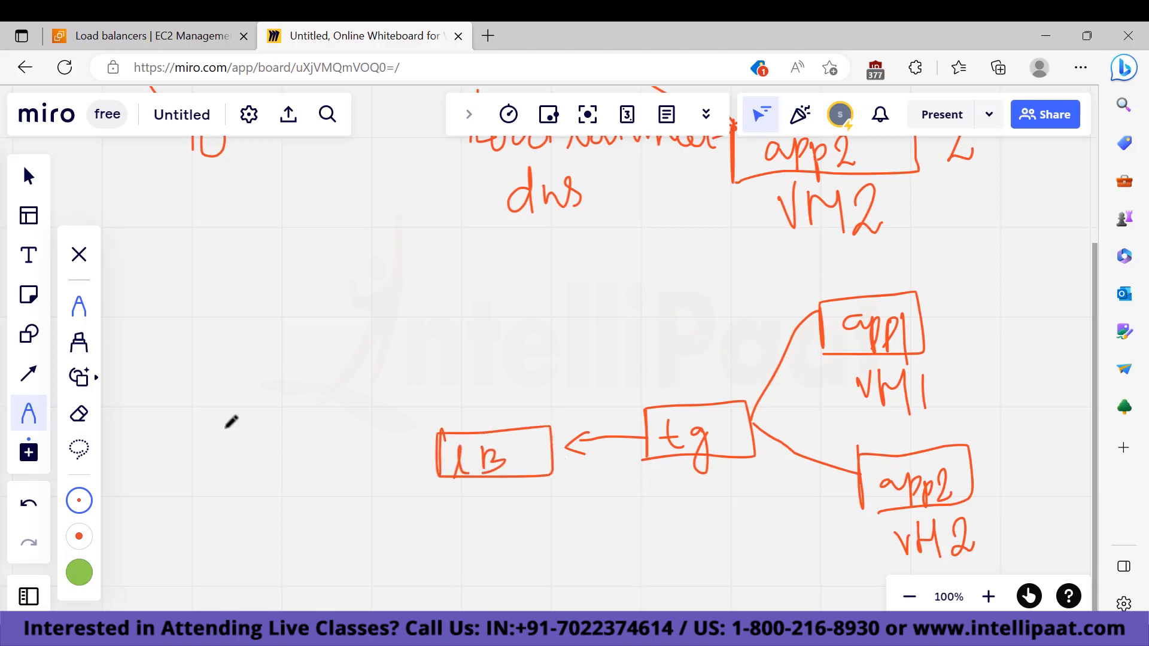
mouse_move(175, 404)
left_mouse_down()
mouse_move(183, 447)
mouse_move(194, 419)
mouse_move(212, 453)
mouse_move(374, 436)
mouse_move(438, 448)
mouse_move(427, 470)
left_mouse_up()
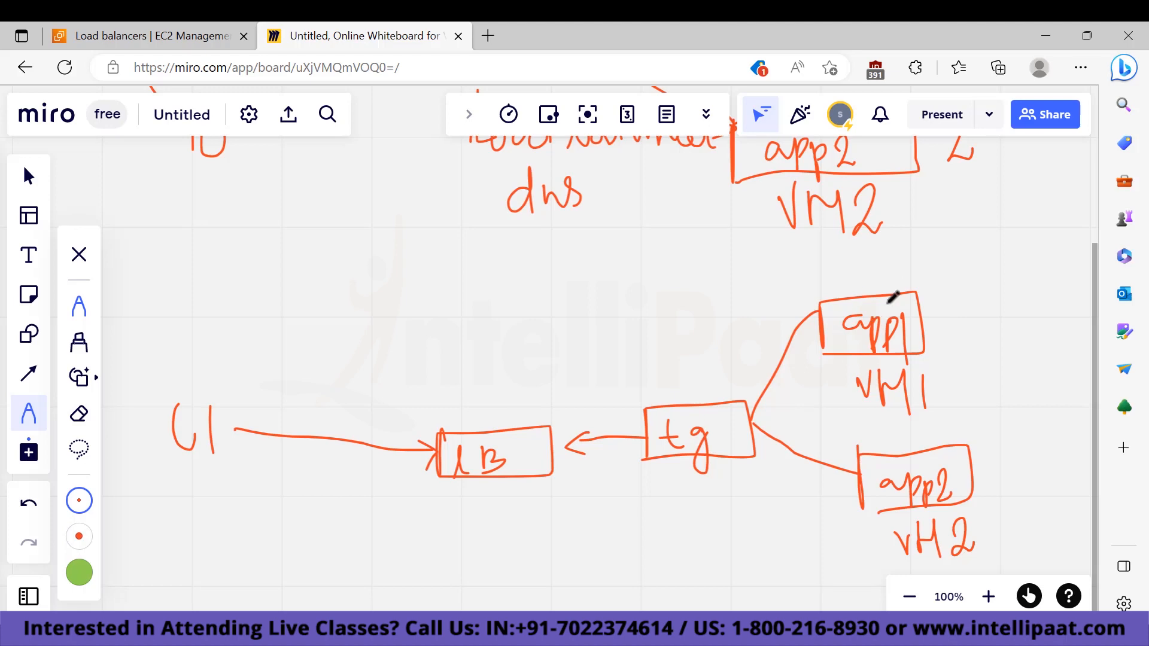
Write an underlined Port 80 with sg beneath it beside the second app1 box, and write health above the tg box.
mouse_move(968, 289)
left_mouse_down()
mouse_move(1038, 300)
mouse_move(1037, 335)
mouse_move(1056, 307)
left_mouse_up()
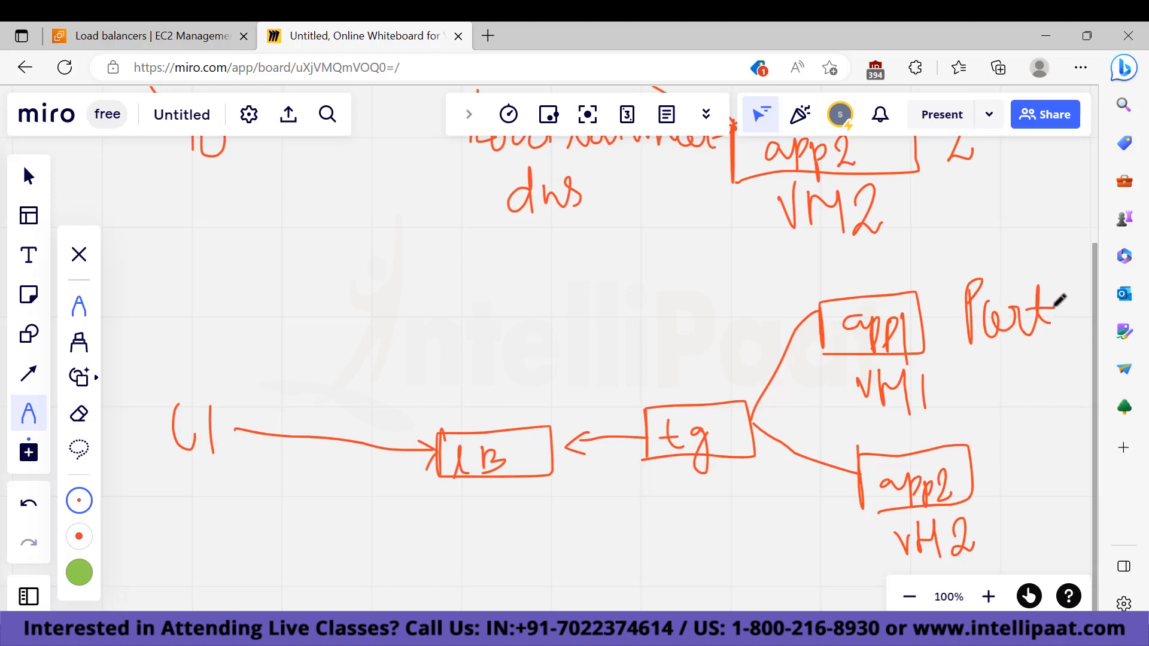
scroll(990, 362, "right", 1)
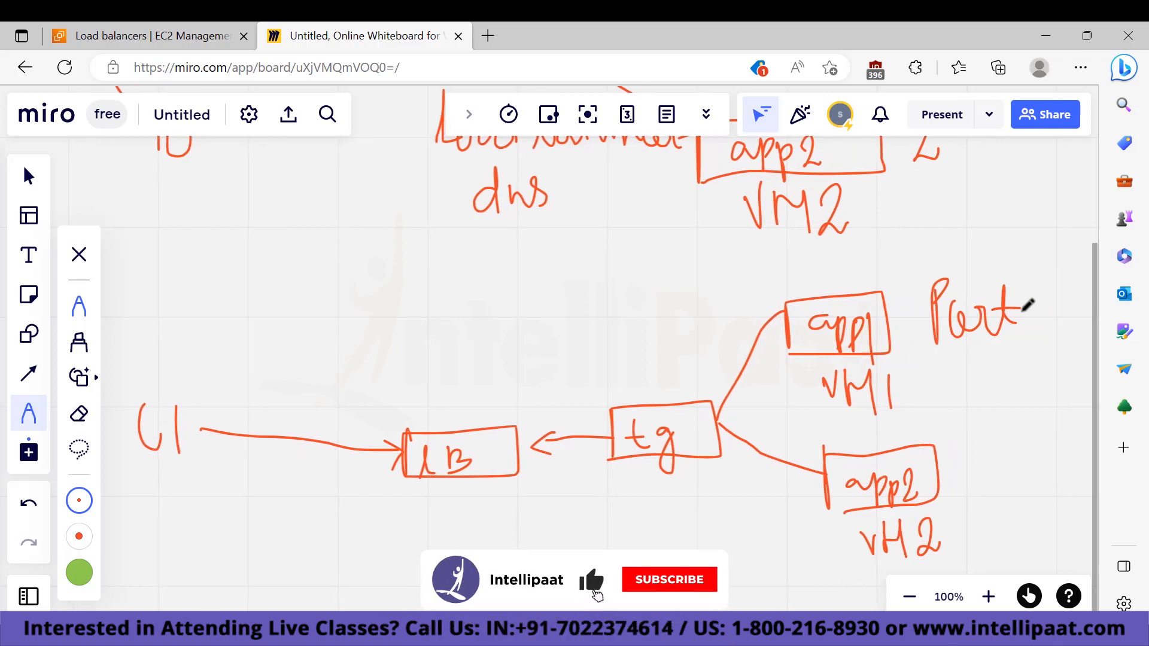
left_click_drag(1043, 301, 1039, 283)
mouse_move(1043, 317)
left_mouse_down()
mouse_move(1044, 286)
mouse_move(1058, 307)
mouse_move(1071, 302)
mouse_move(1067, 286)
left_mouse_up()
mouse_move(997, 353)
left_mouse_down()
mouse_move(977, 362)
mouse_move(982, 386)
left_mouse_up()
mouse_move(1034, 358)
left_mouse_down()
mouse_move(1021, 367)
mouse_move(1038, 363)
left_mouse_up()
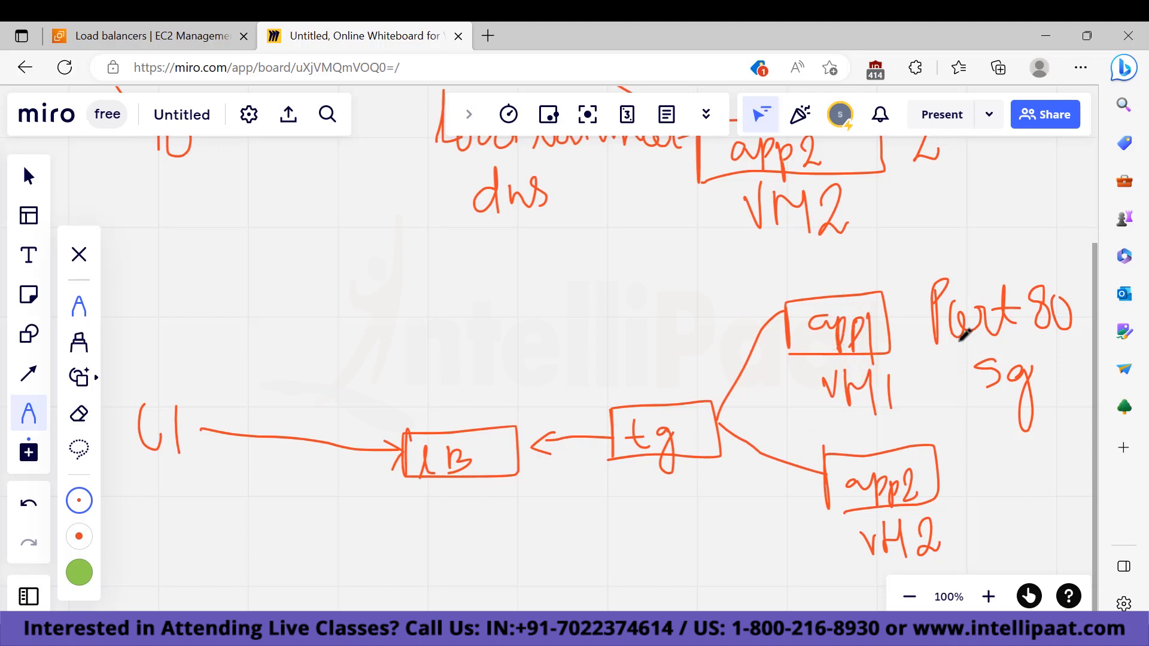
left_click_drag(944, 355, 1065, 339)
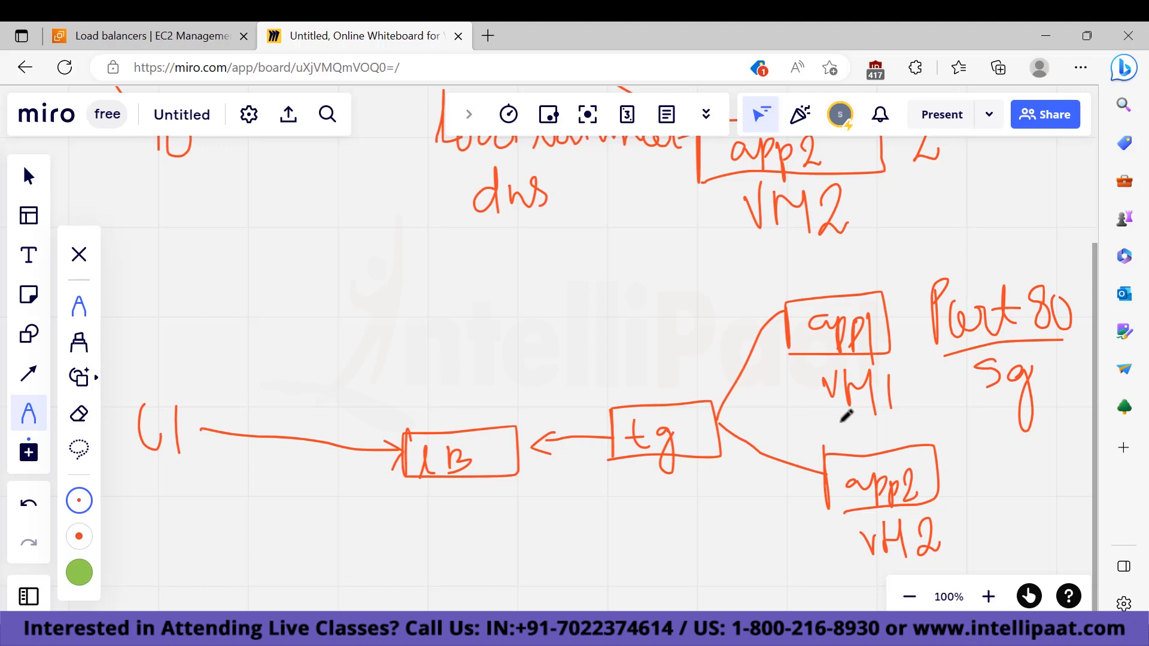
mouse_move(622, 338)
left_mouse_down()
mouse_move(619, 377)
mouse_move(648, 359)
mouse_move(701, 359)
mouse_move(716, 336)
mouse_move(721, 359)
mouse_move(726, 336)
mouse_move(740, 362)
left_mouse_up()
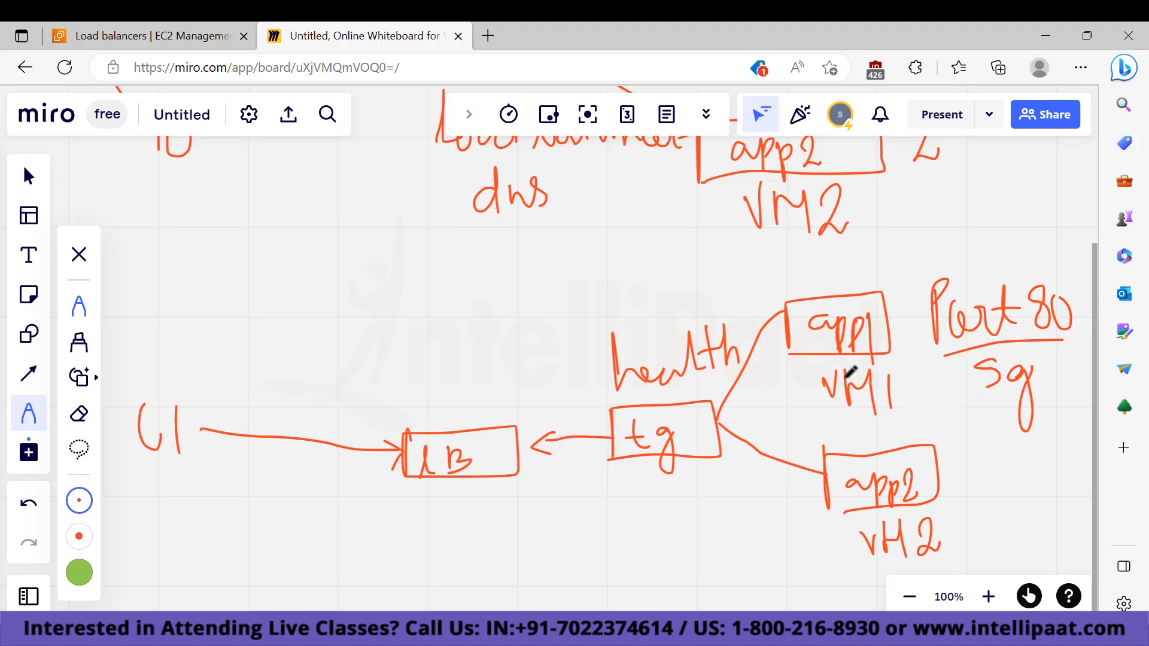
Switch to the AWS console and open the EC2 dashboard.
left_click(134, 24)
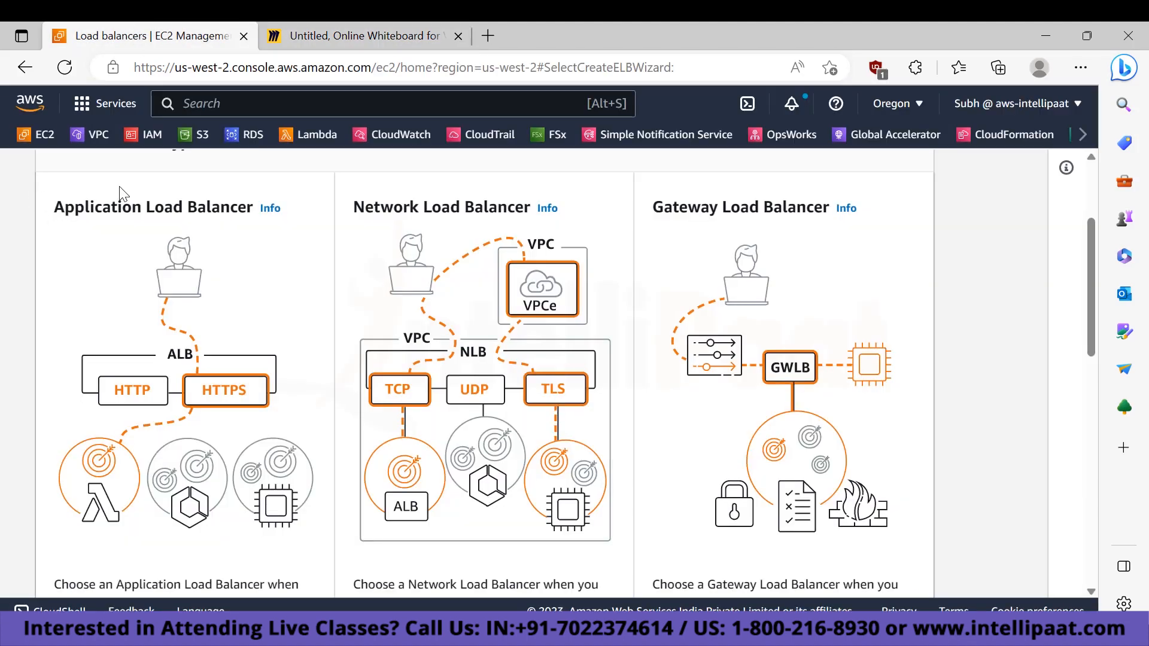
left_click(41, 139)
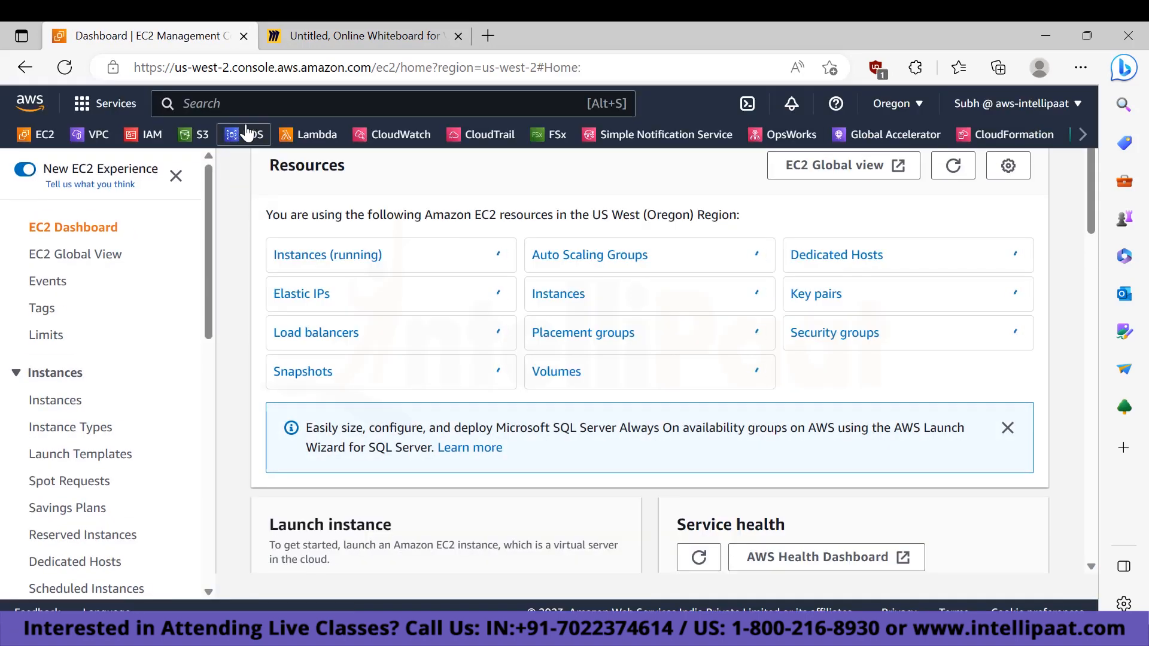
Search the AWS console for ec2, closing the results without opening one.
left_click(216, 104)
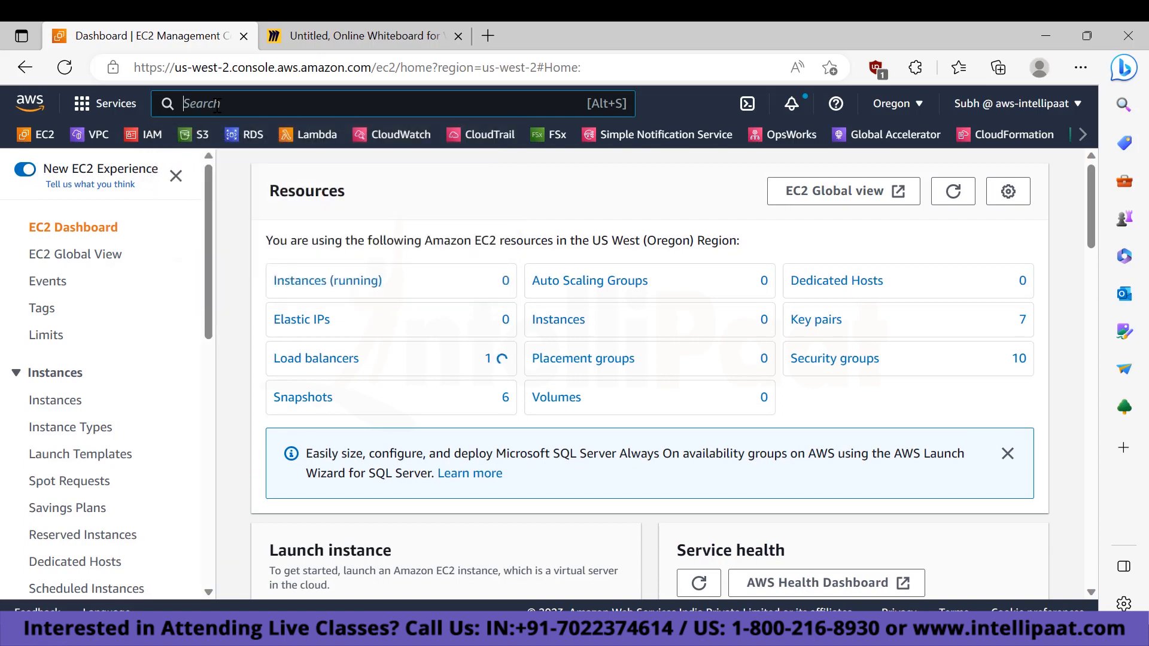
type("a")
key("BackSpace")
type("ec2")
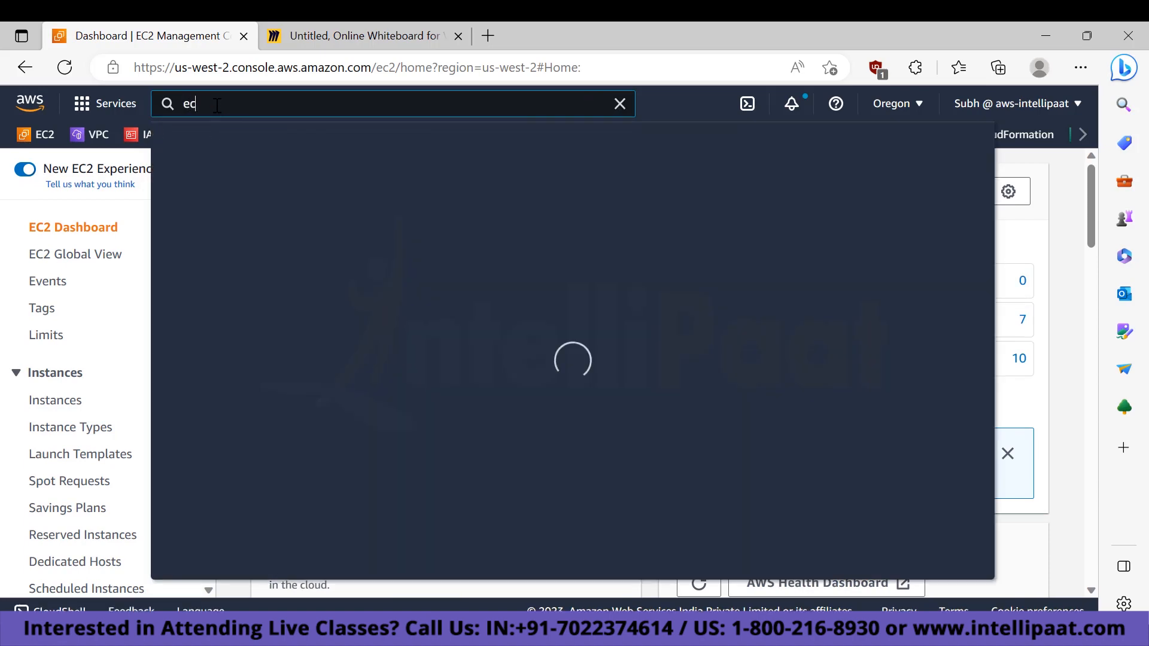
mouse_move(445, 246)
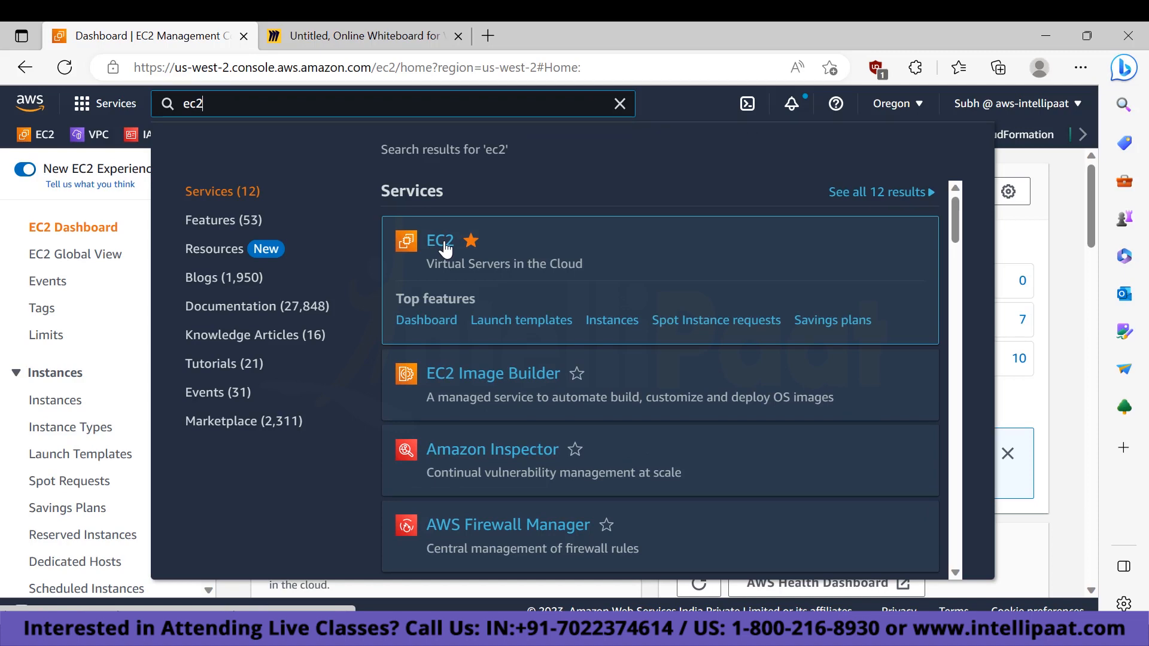
left_click(116, 309)
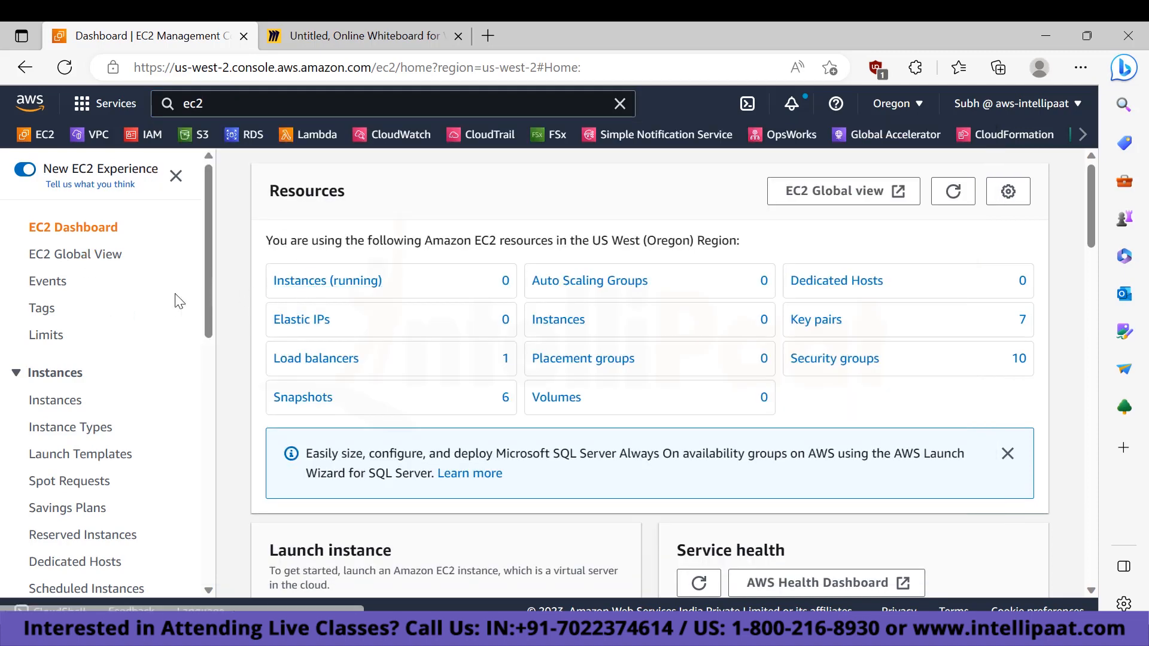
Open the list of running instances and remove its running-state filter.
left_click(313, 283)
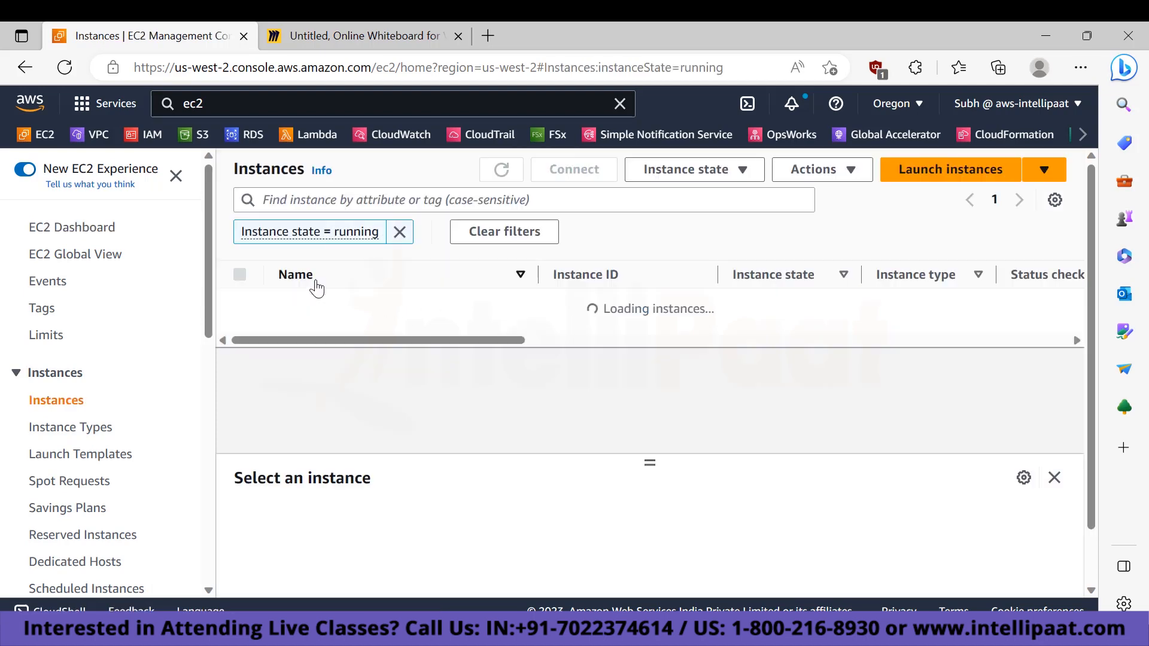
left_click(400, 232)
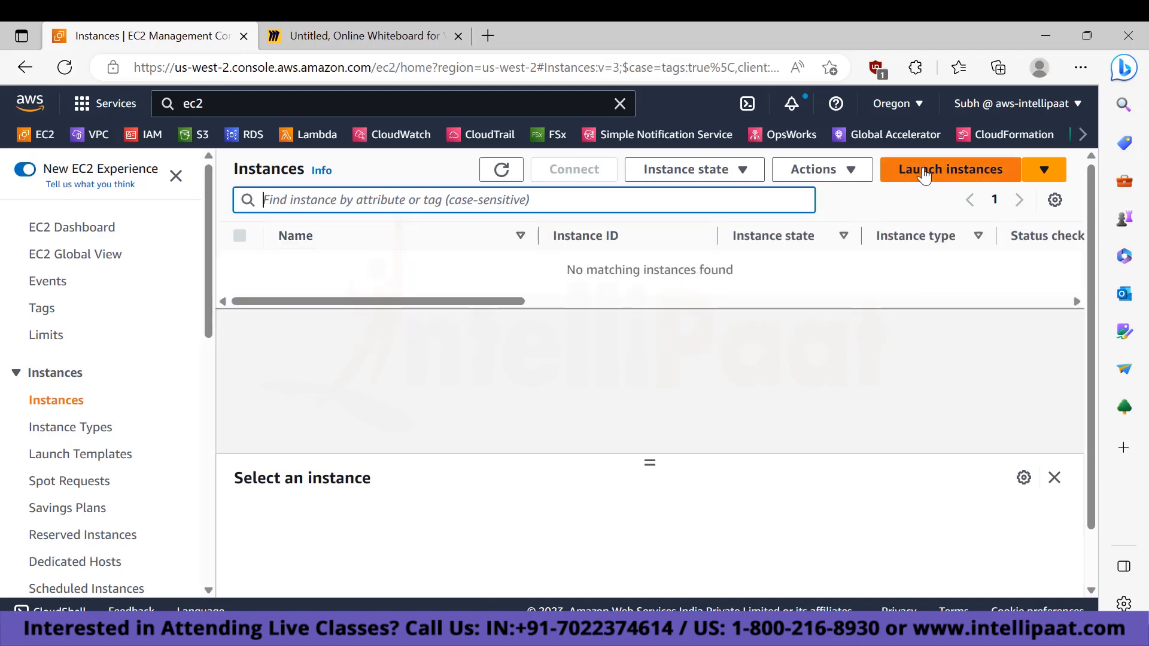
Begin launching a new EC2 instance and name it intellipaat-webserver-1.
left_click(970, 174)
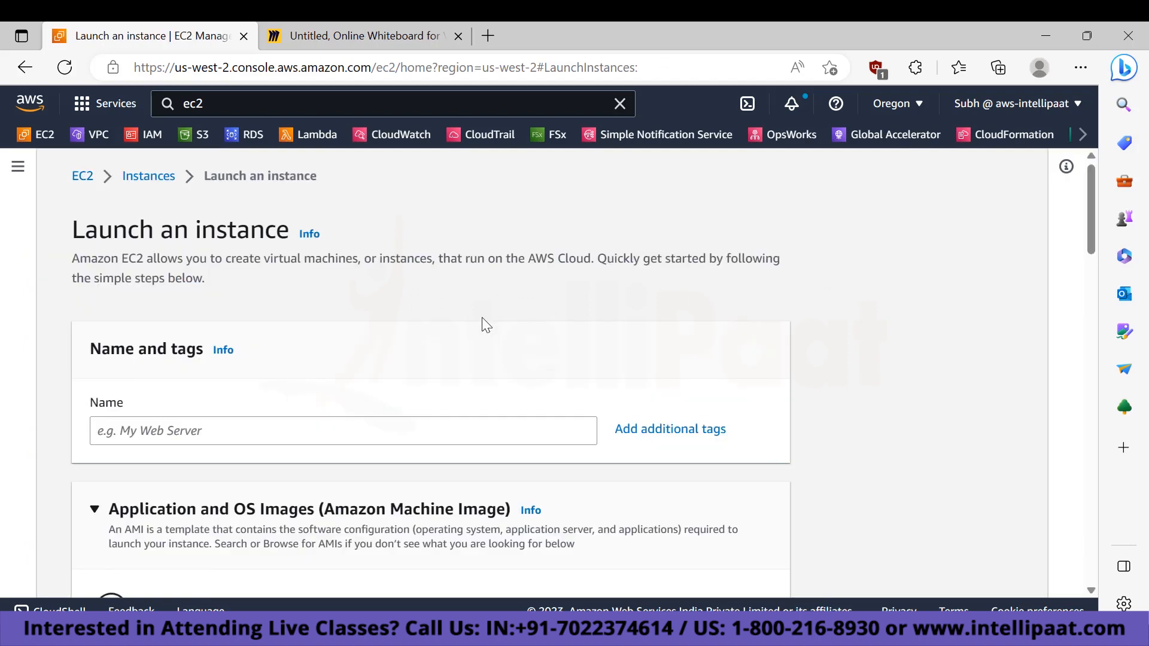
scroll(455, 328, "down", 2)
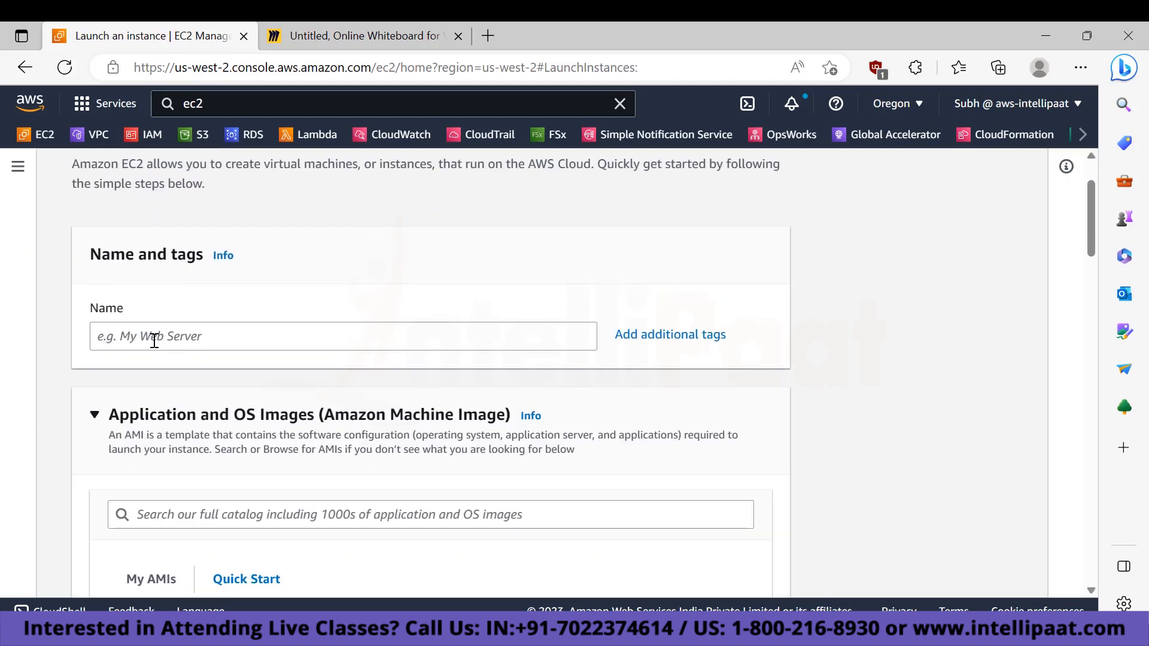
left_click(135, 335)
type("intel")
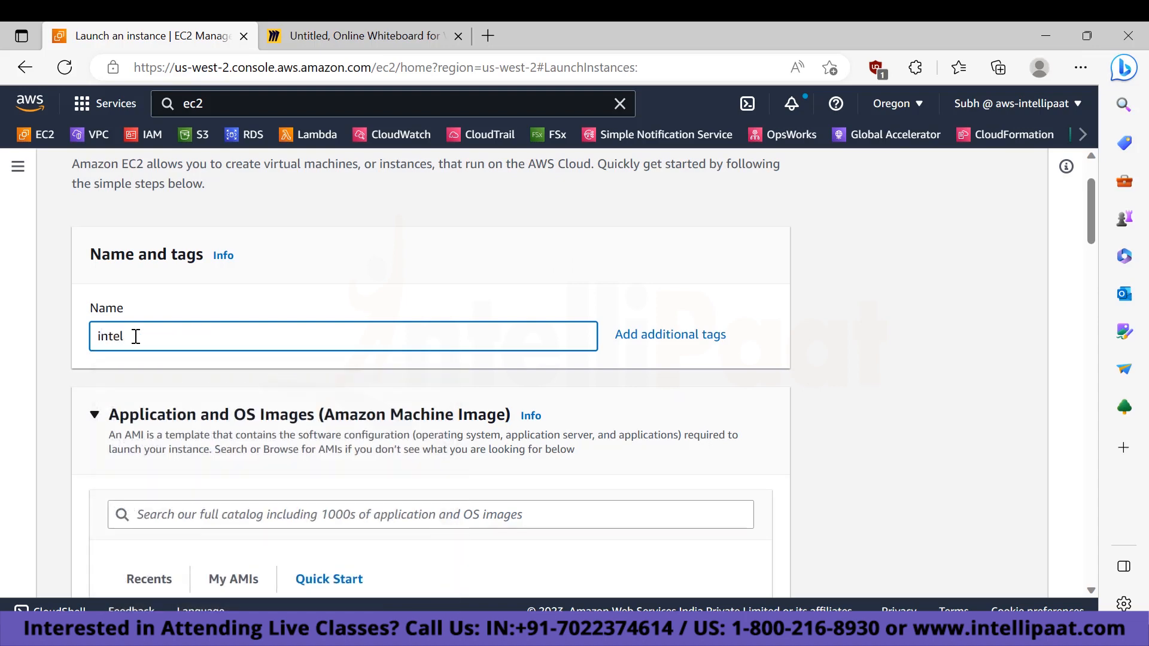
type("lipaat-webserver-1")
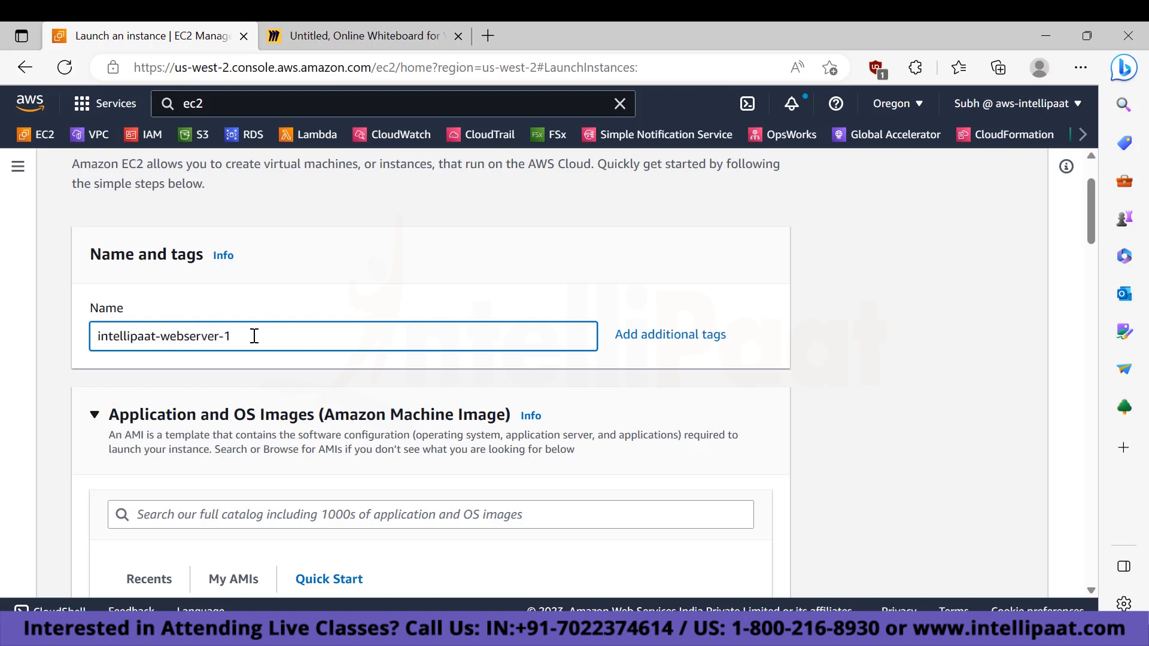
Choose the Ubuntu quick-start image, Ubuntu Server 22.04 LTS (HVM), SSD Volume Type, for the instance.
scroll(358, 307, "down", 4)
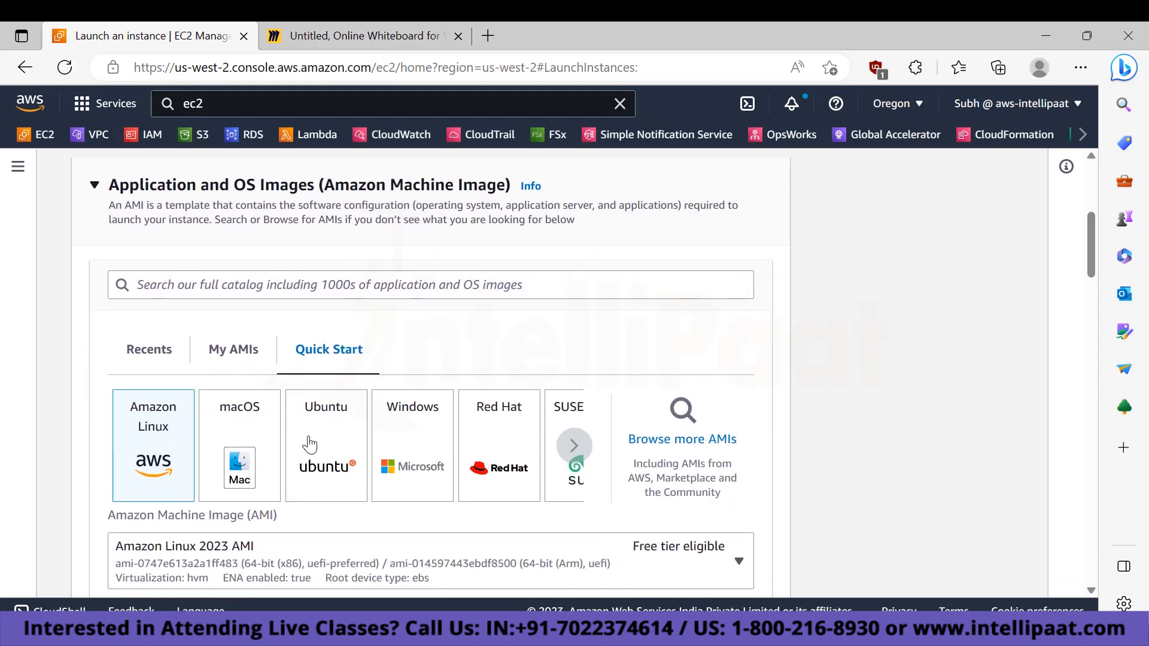
left_click(314, 436)
scroll(525, 328, "down", 3)
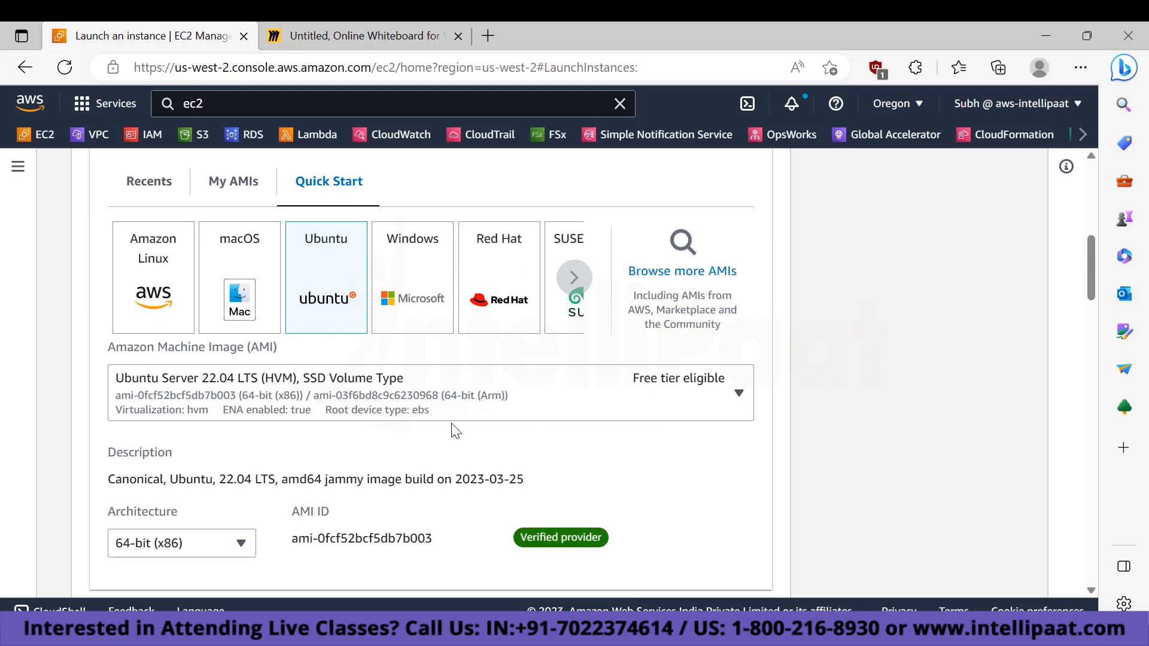
Look through the available instance types, keeping t2.micro selected.
scroll(451, 429, "down", 5)
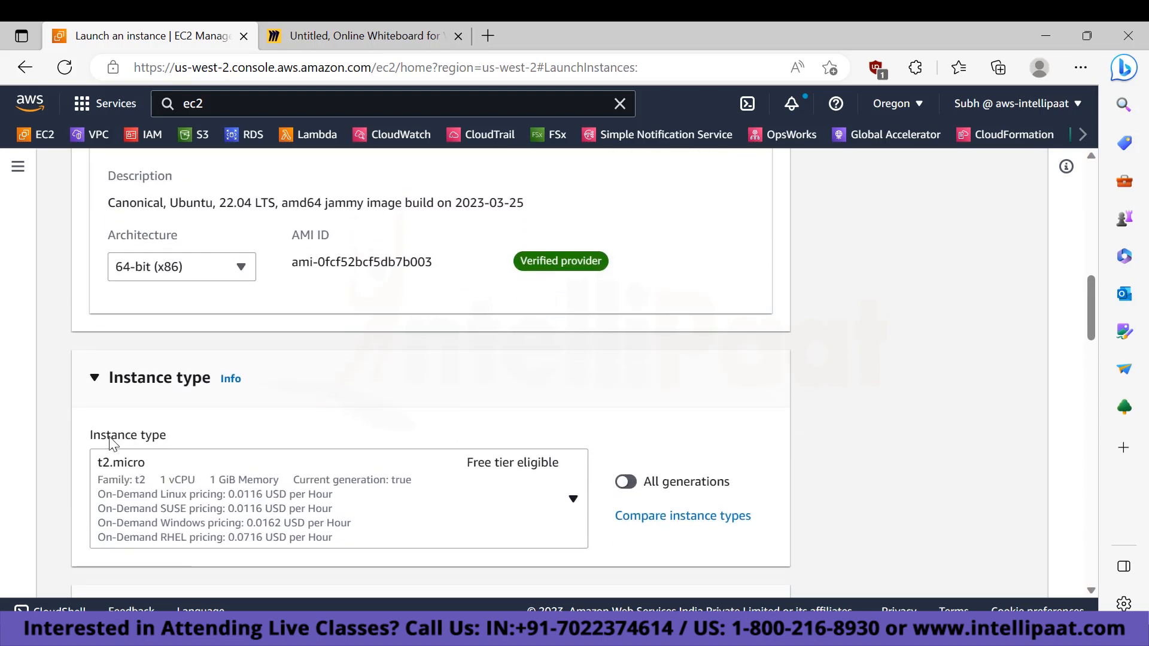
left_click(345, 499)
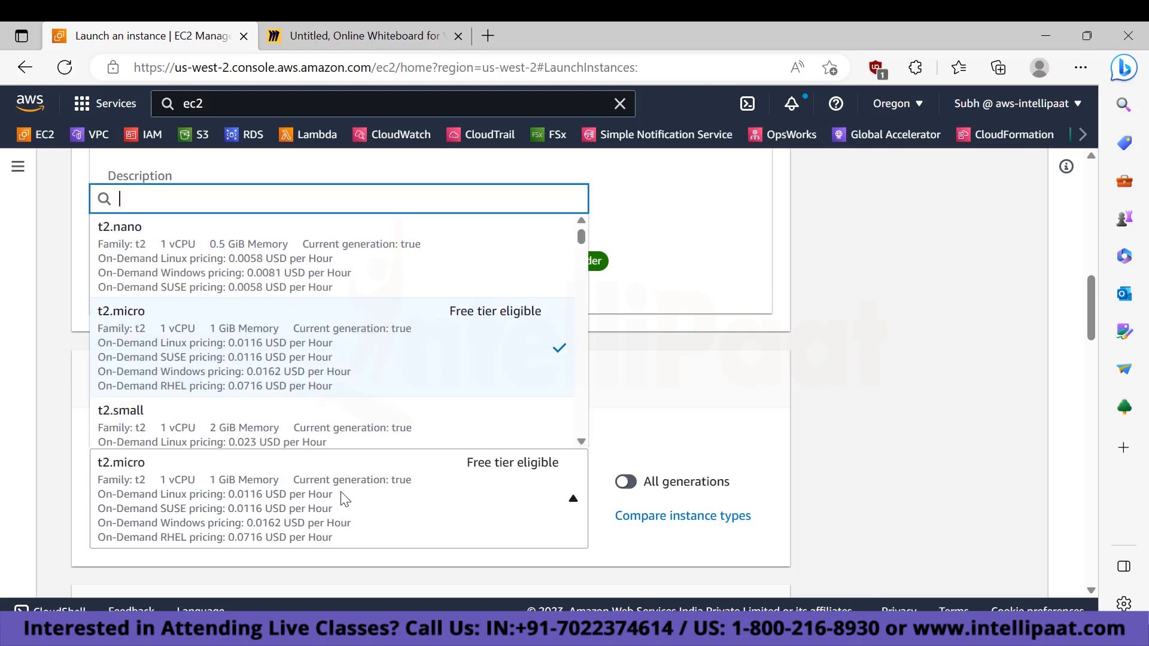
left_click(624, 364)
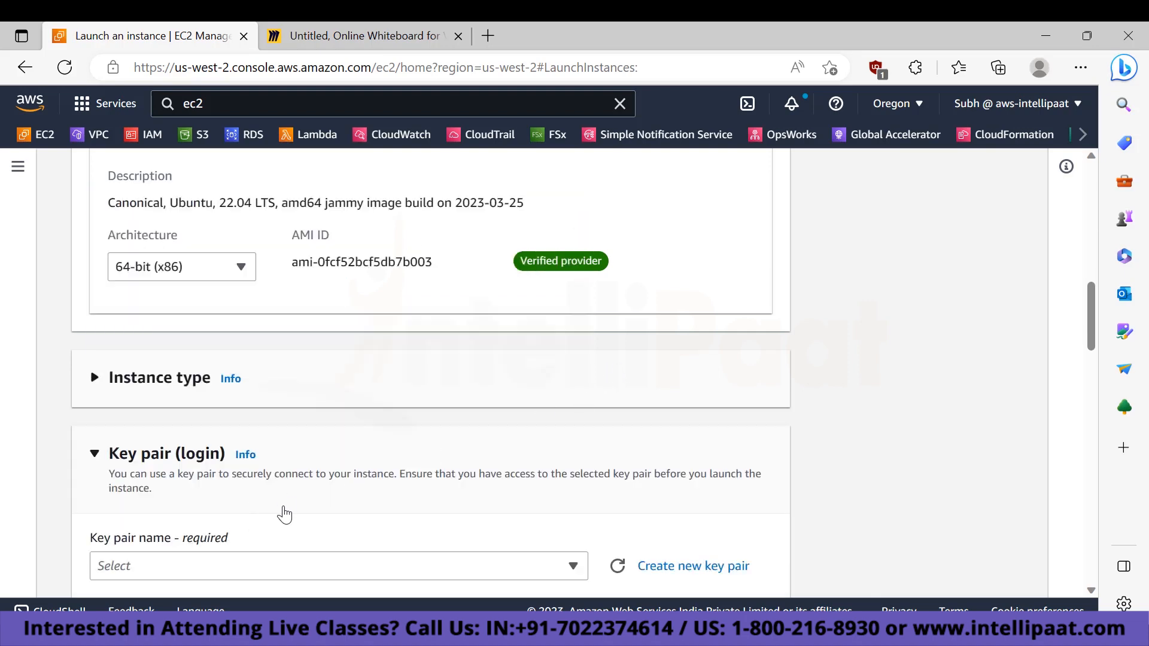
left_click(161, 380)
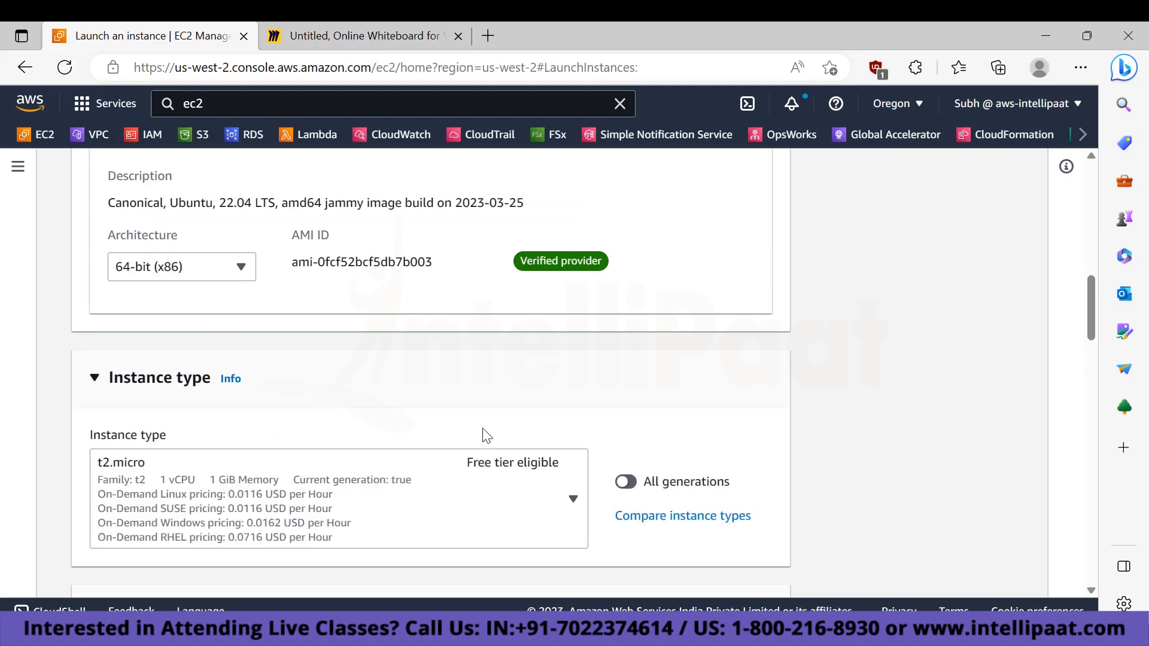
Create a new RSA key pair named intellipaat in .pem format for the instance and dismiss the downloads list.
scroll(487, 435, "down", 5)
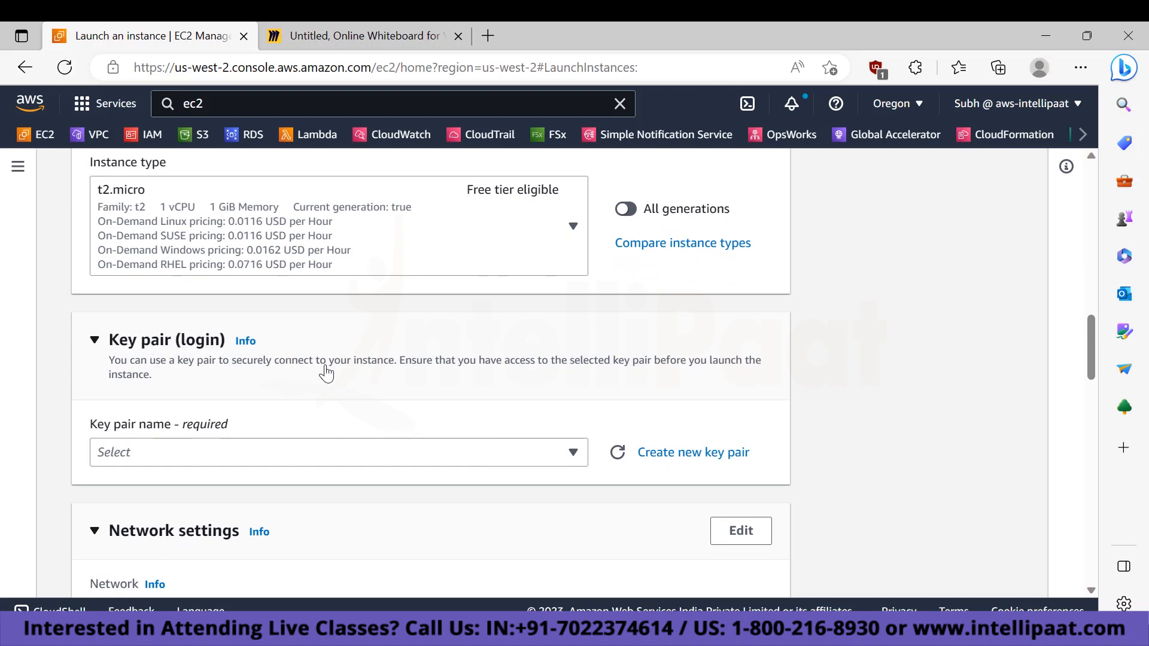
left_click(707, 459)
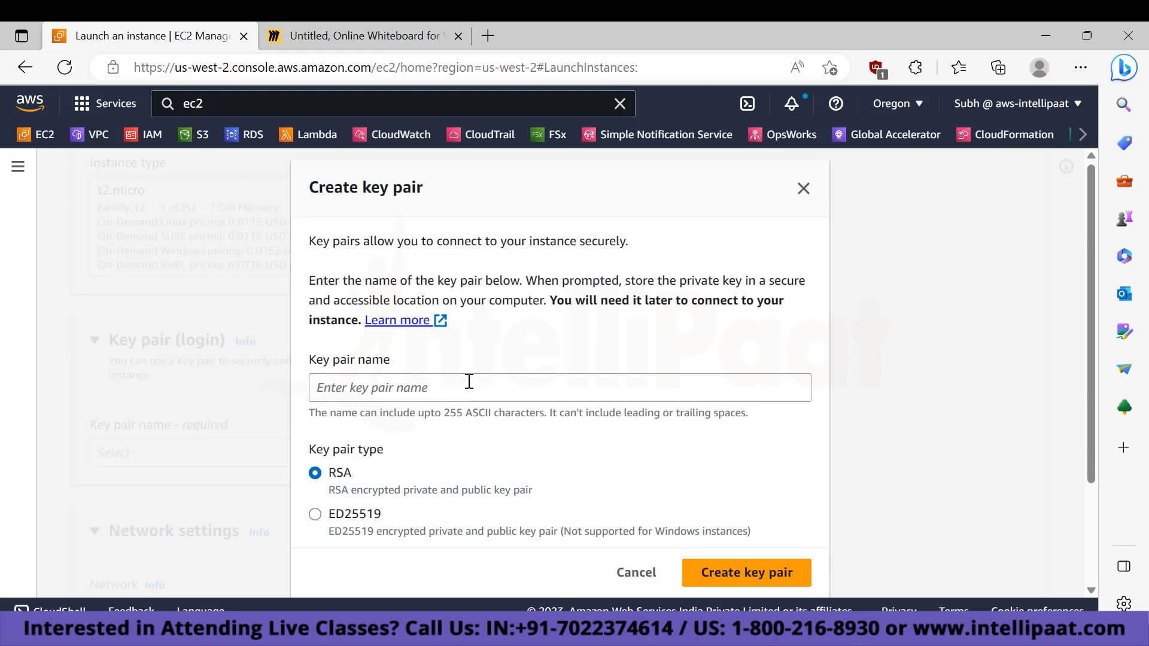
scroll(469, 381, "down", 2)
scroll(469, 381, "up", 1)
left_click(379, 339)
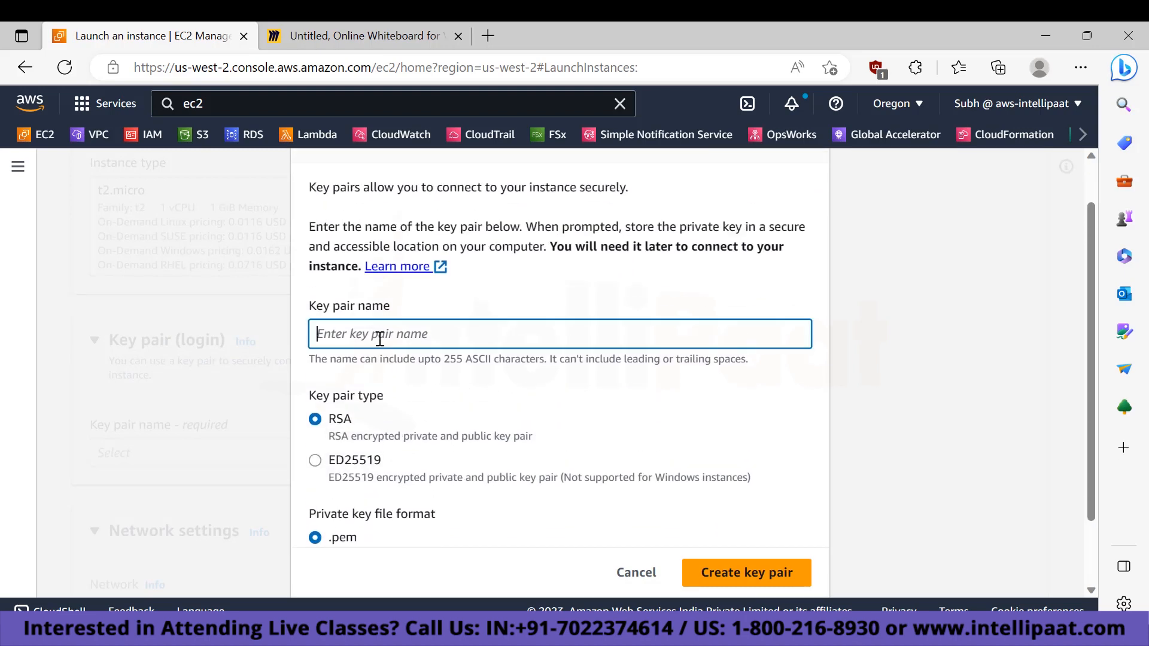
type("intellipaat")
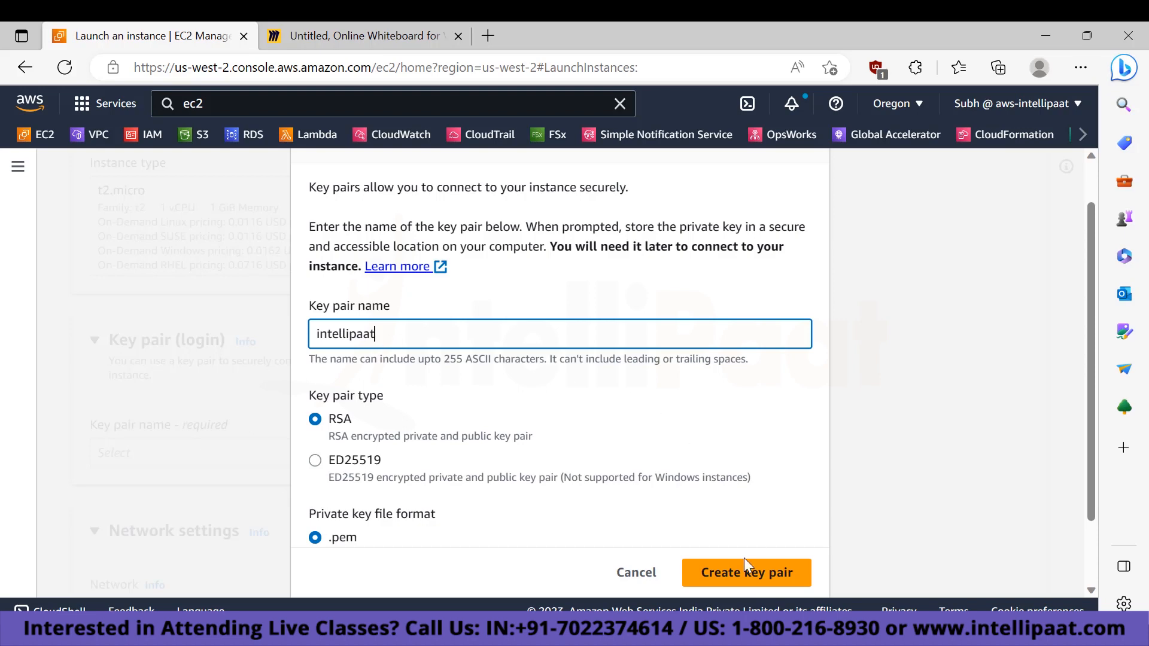
left_click(735, 575)
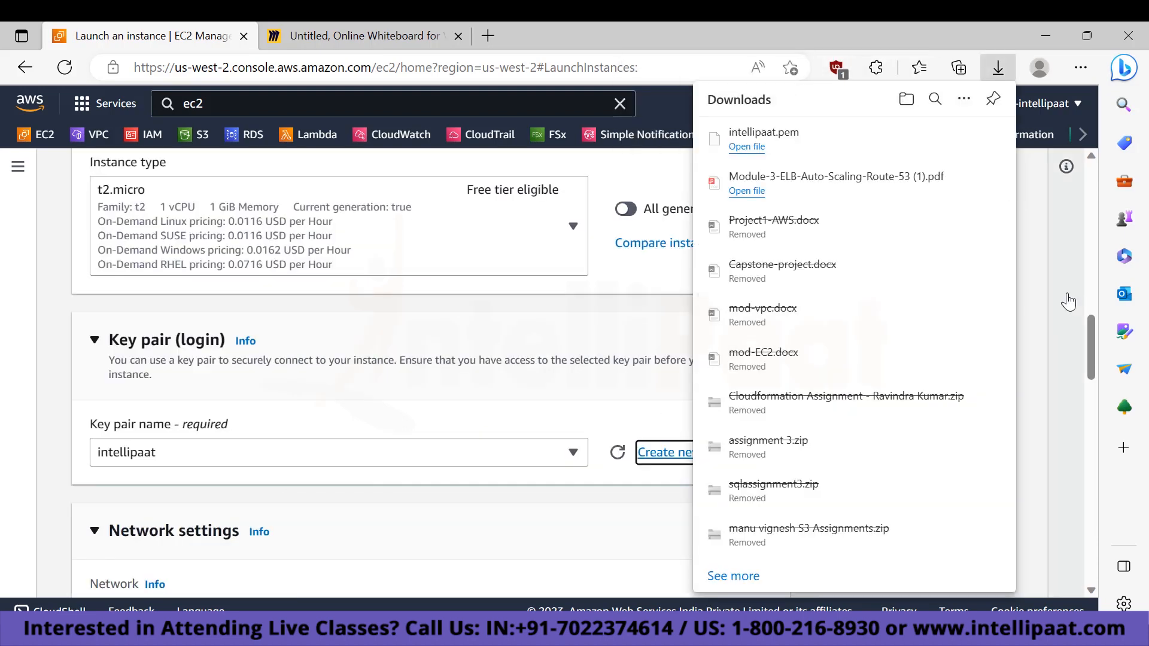
left_click(1038, 289)
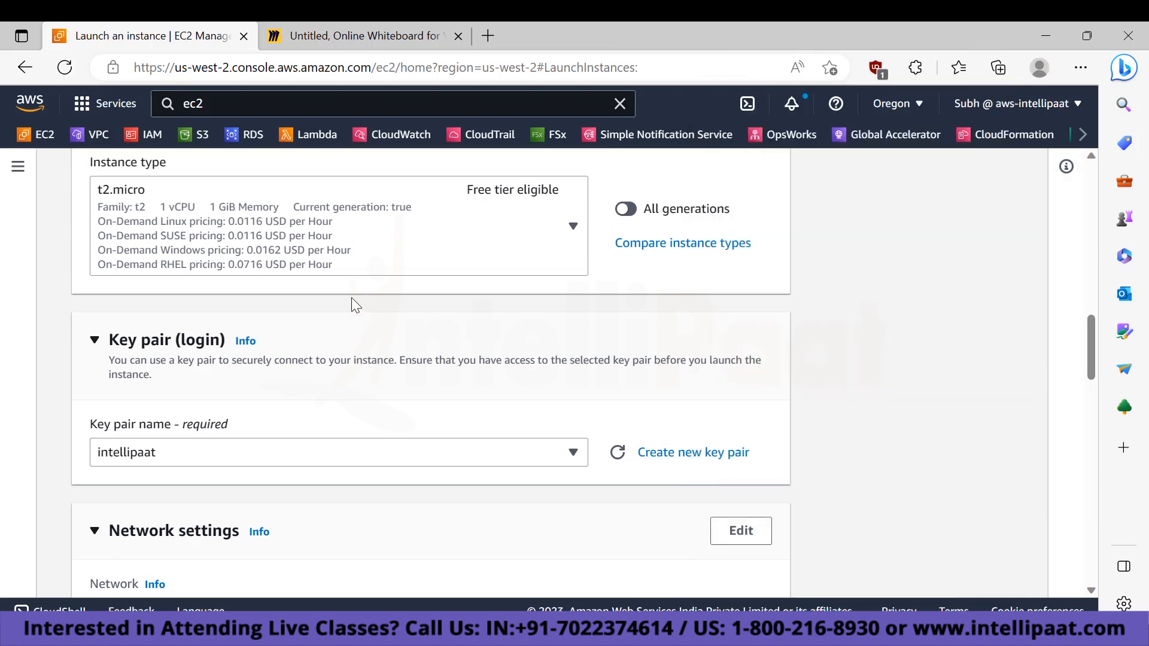
Edit the network settings and name the new security group intellipaat-load-balancer-sg.
scroll(462, 398, "down", 1)
scroll(462, 398, "down", 2)
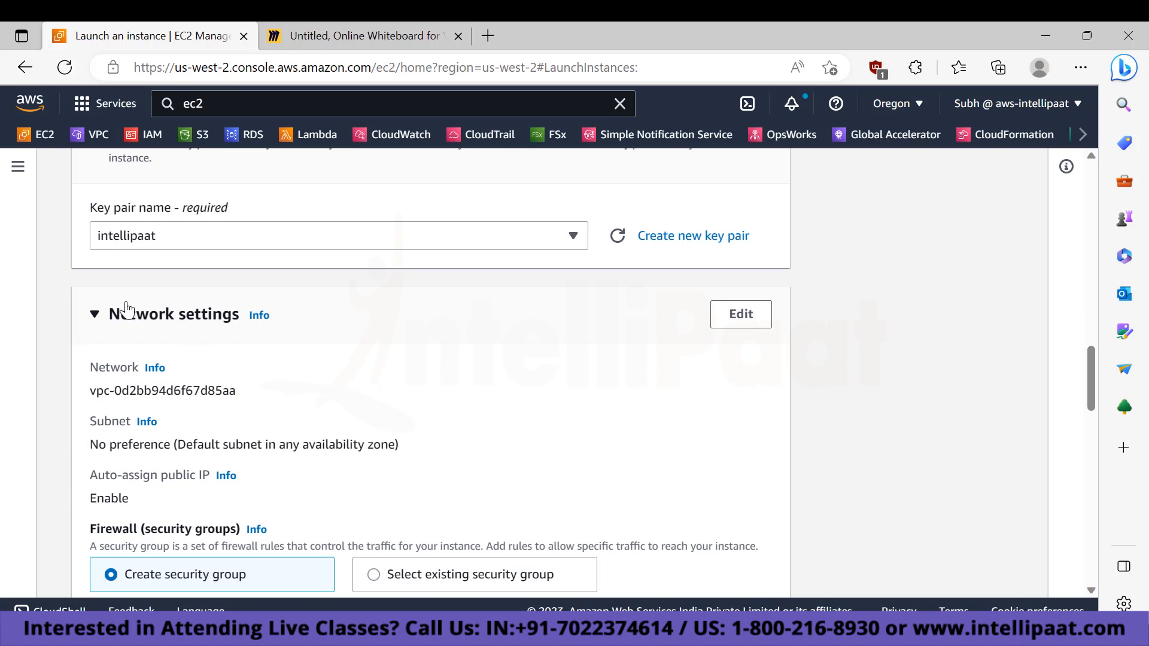
left_click(742, 314)
scroll(496, 357, "down", 3)
scroll(497, 359, "down", 1)
left_click_drag(210, 411, 91, 412)
type("intellipaat-loa")
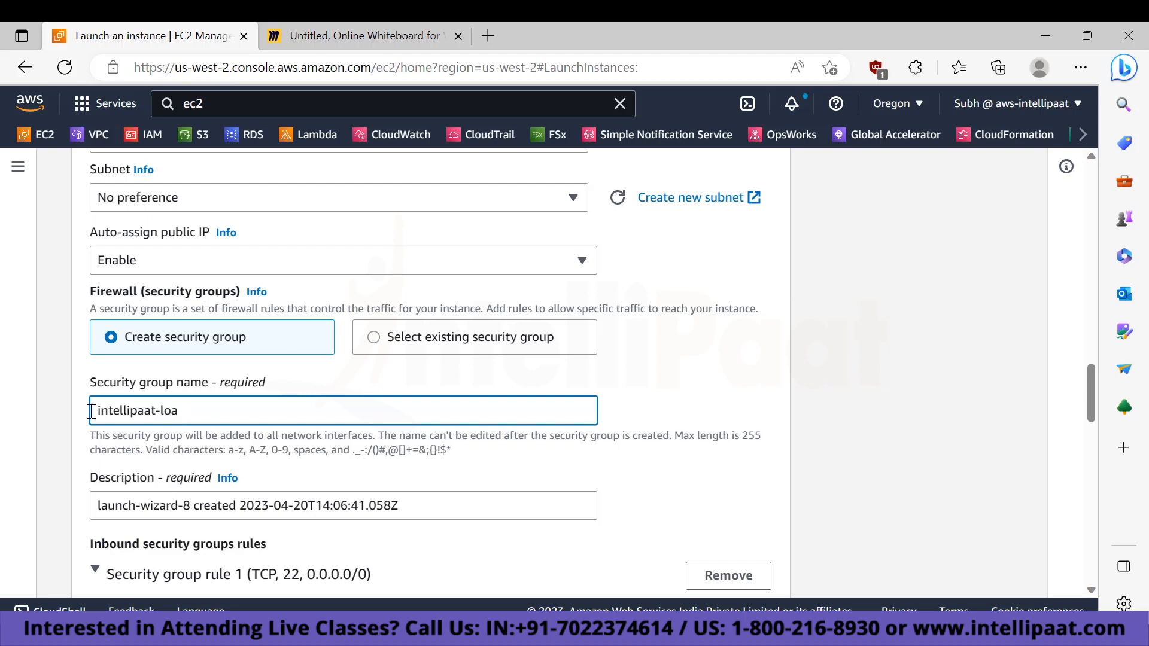
type("d-balancer-sg")
Replace the security group's description with a copy of its name, intellipaat-load-balancer-sg.
left_click_drag(277, 412, 97, 413)
key("ctrl+c")
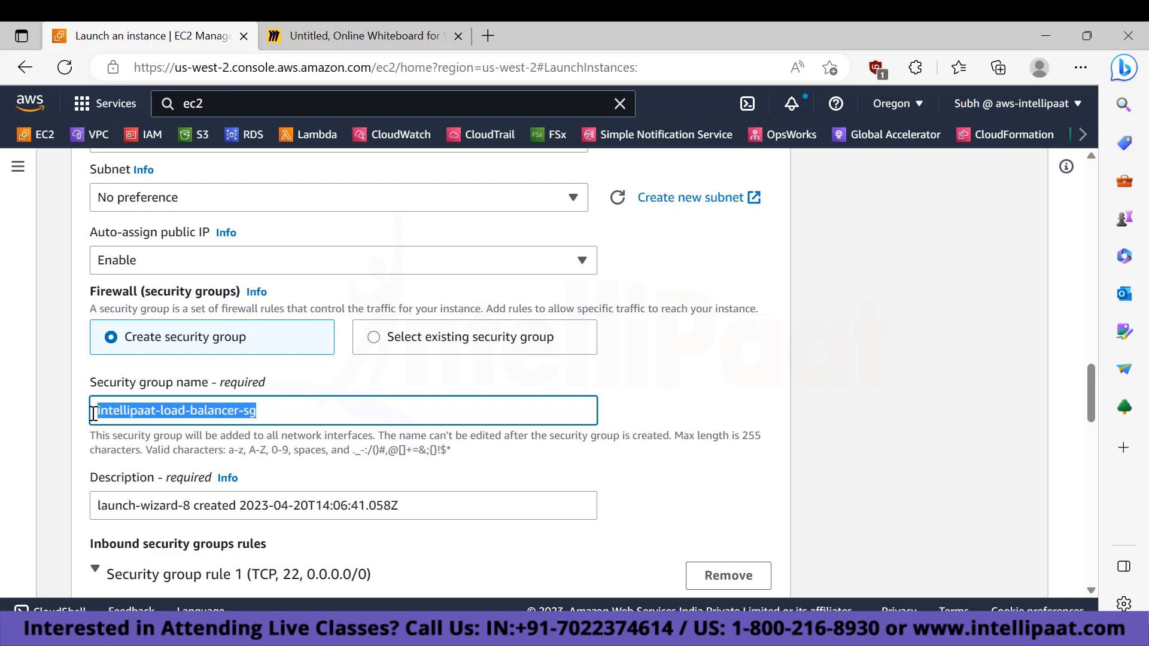
left_click(427, 508)
key("ctrl+a")
key("ctrl+v")
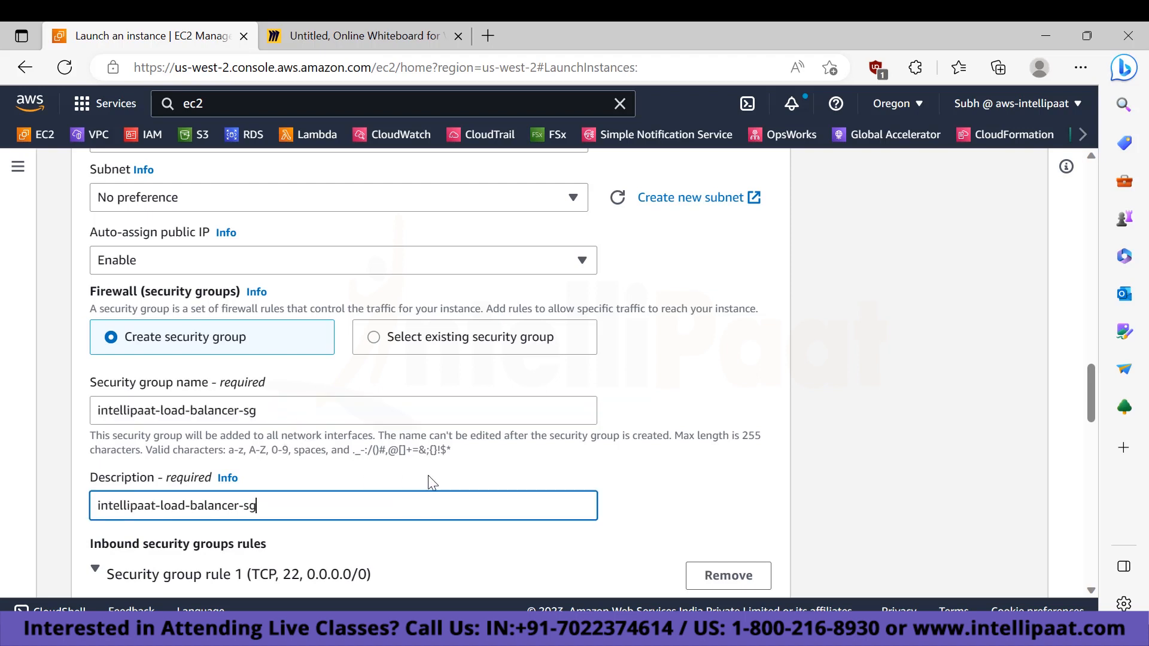
Add a second inbound security group rule of type HTTP with the source type set to Anywhere.
scroll(429, 475, "down", 3)
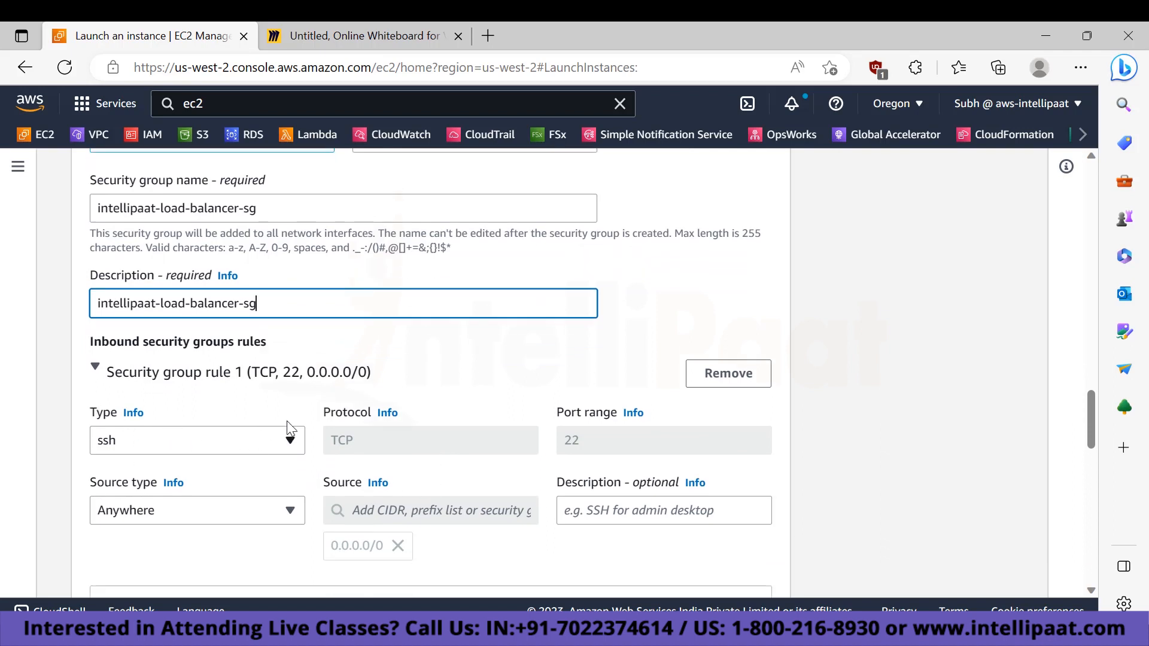
scroll(295, 411, "down", 1)
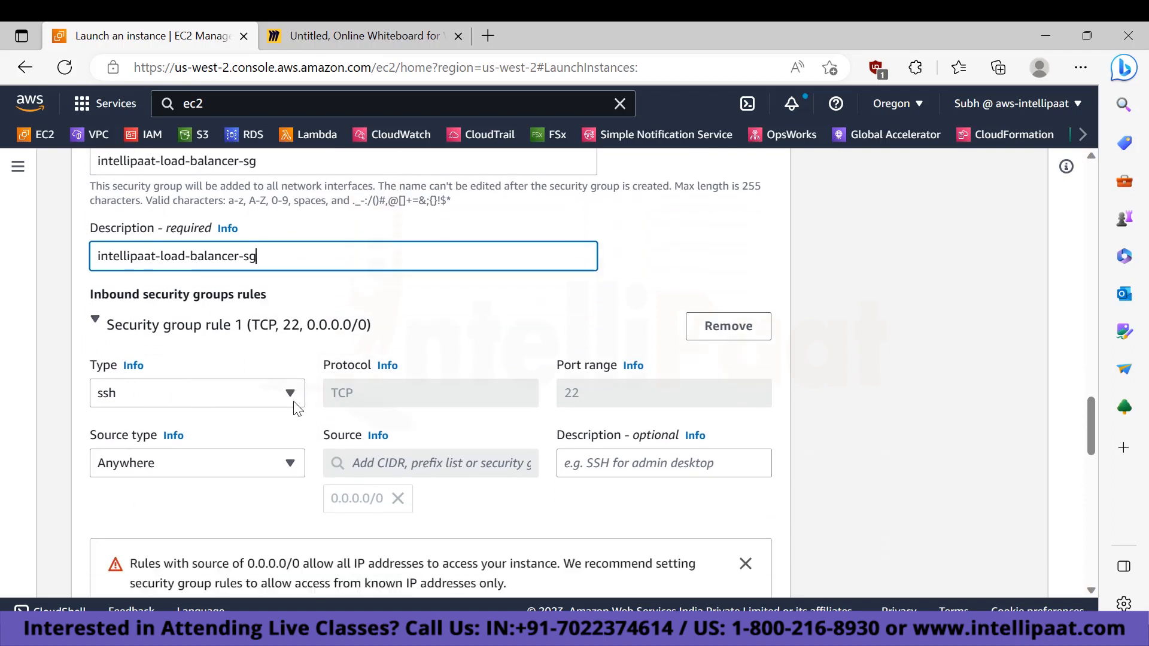
scroll(294, 410, "down", 3)
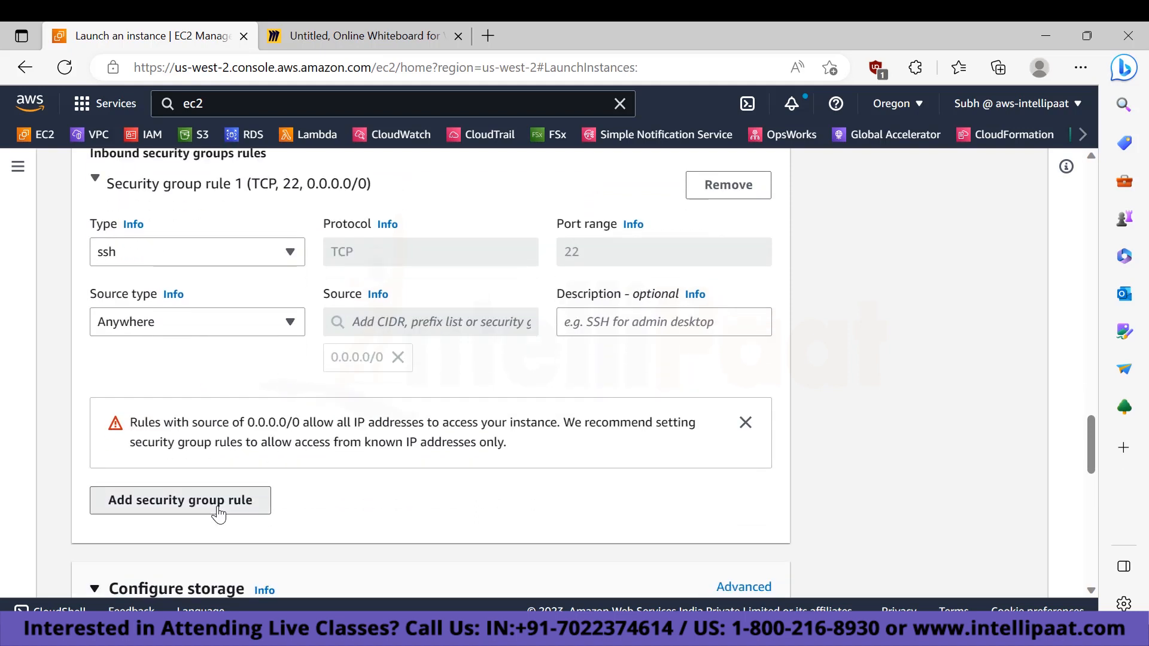
left_click(218, 513)
left_click(258, 486)
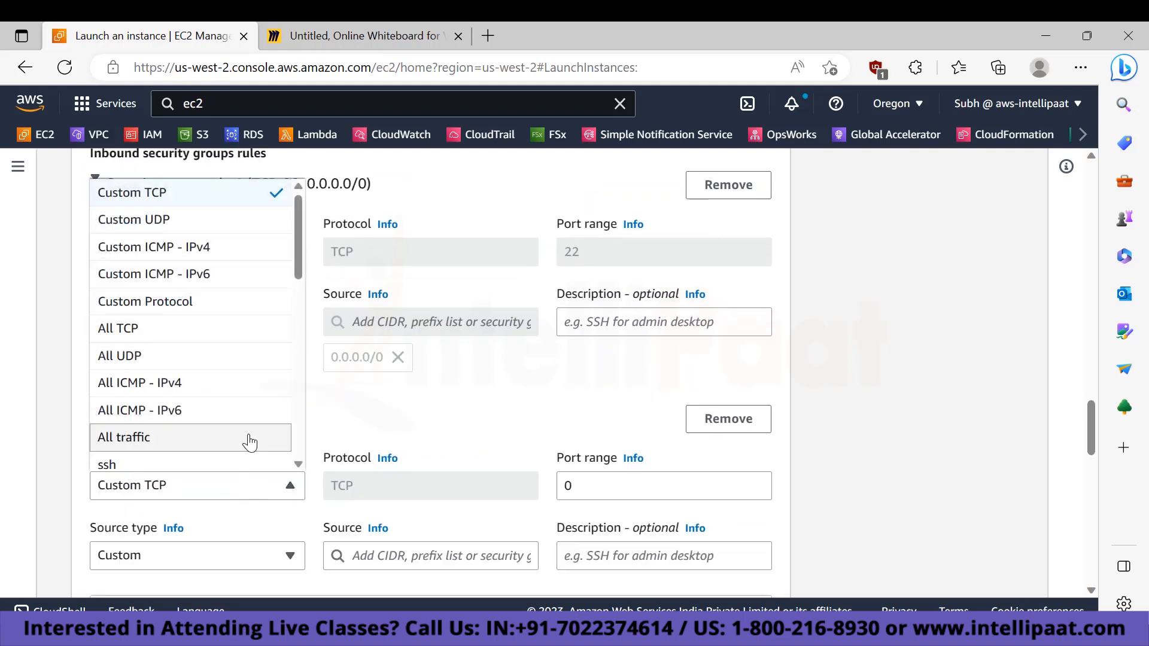
scroll(236, 367, "down", 3)
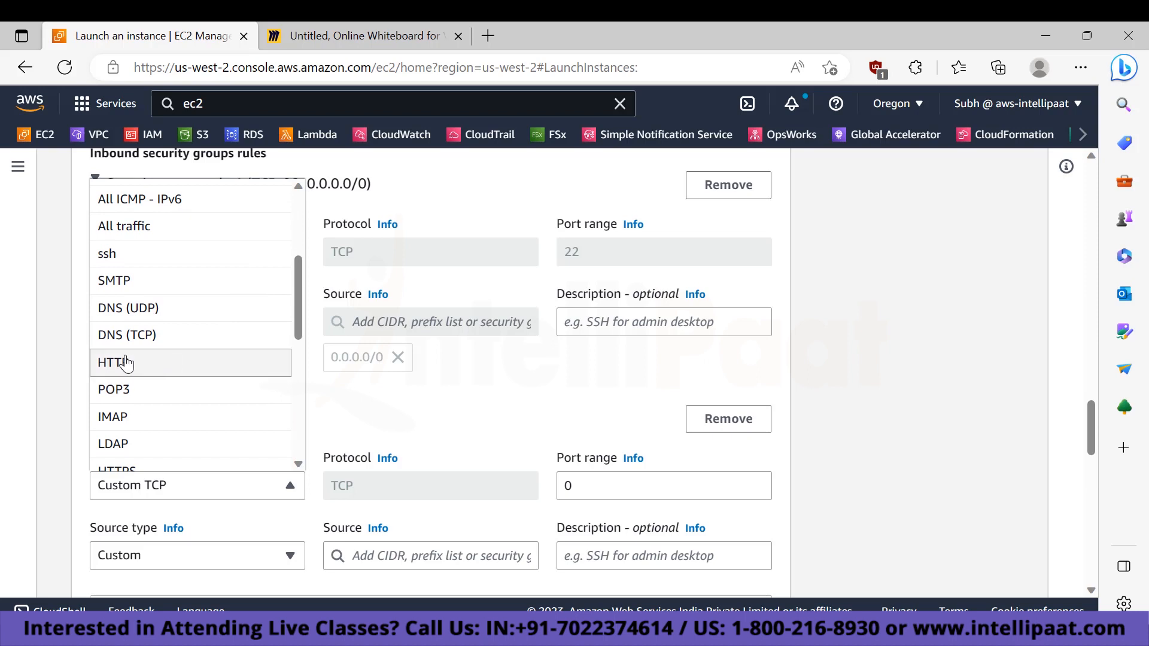
left_click(169, 363)
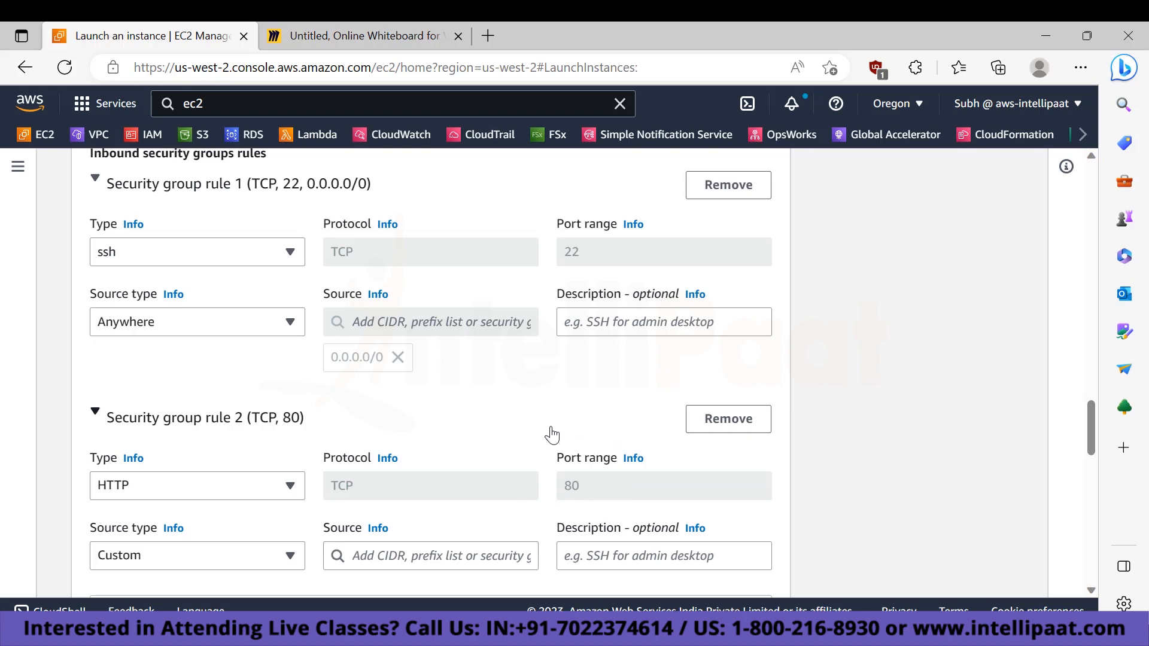
scroll(551, 435, "down", 2)
left_click(254, 447)
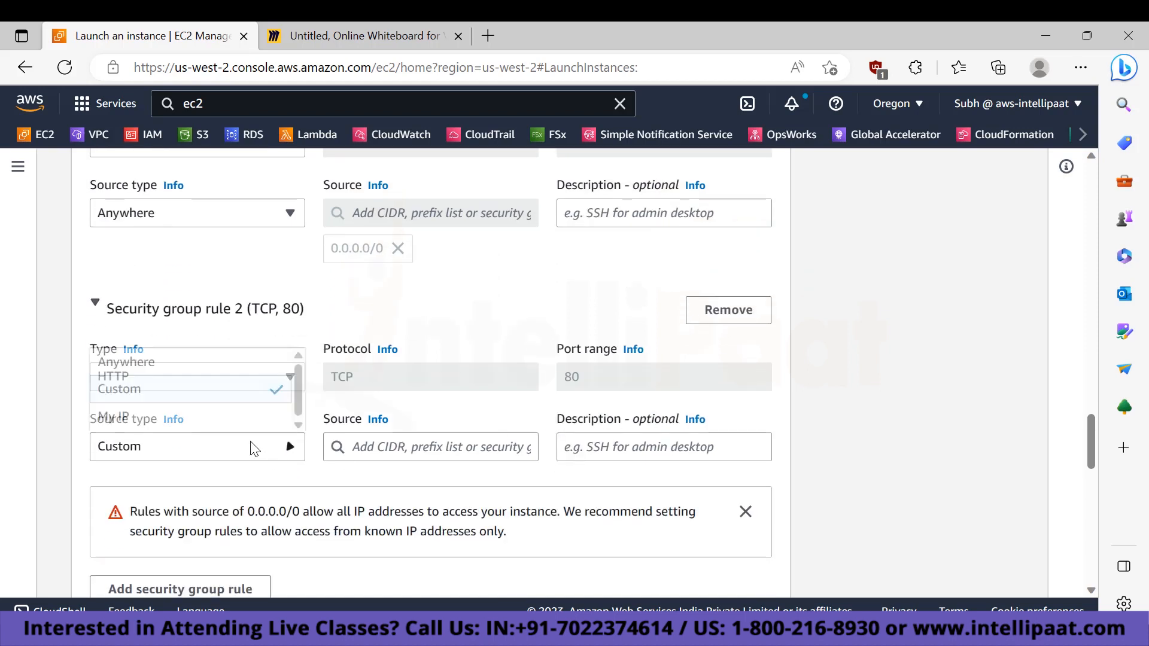
left_click(231, 362)
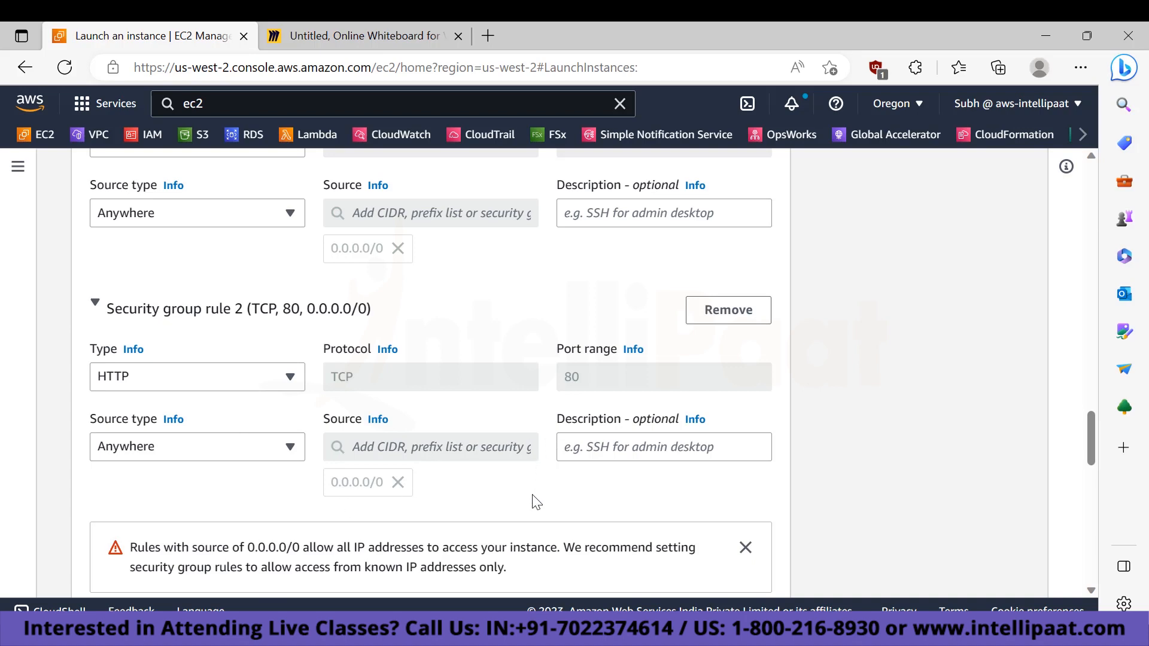
Review the storage settings, the security group's name and inbound rules, and the launch summary.
scroll(536, 502, "down", 6)
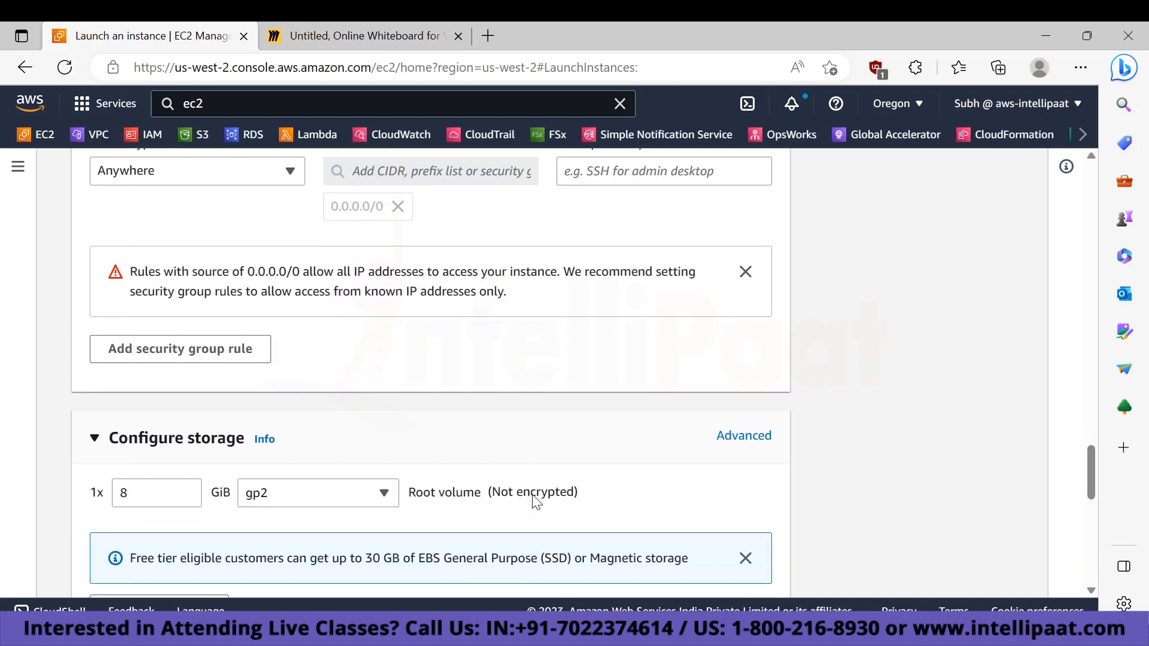
scroll(535, 502, "down", 2)
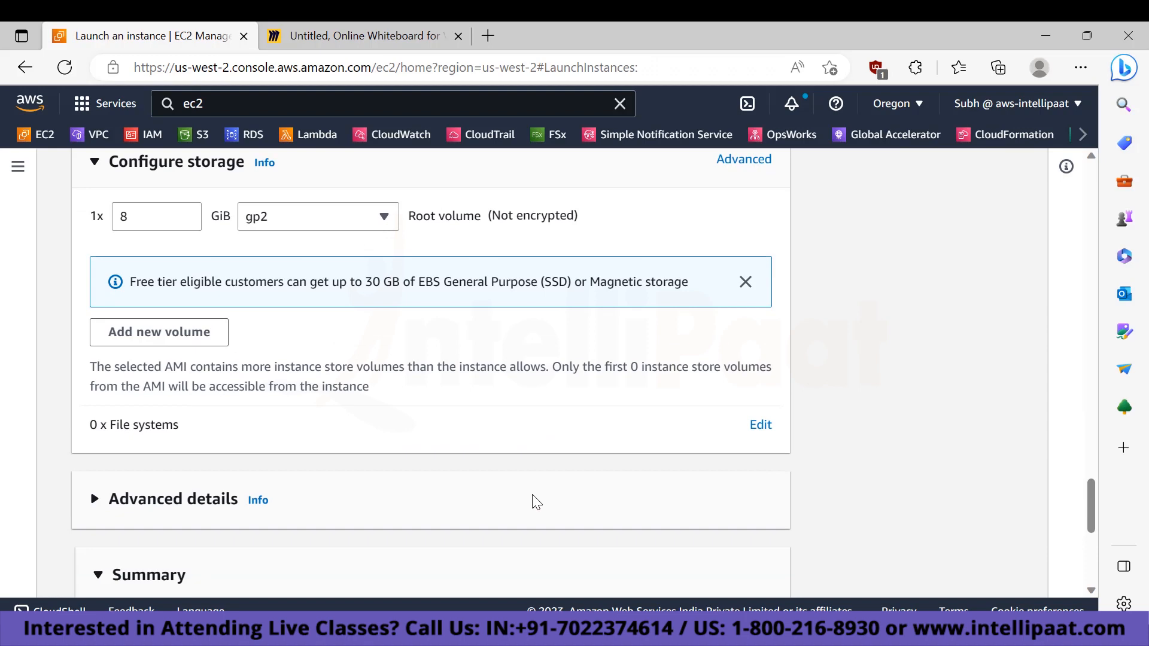
scroll(536, 502, "up", 13)
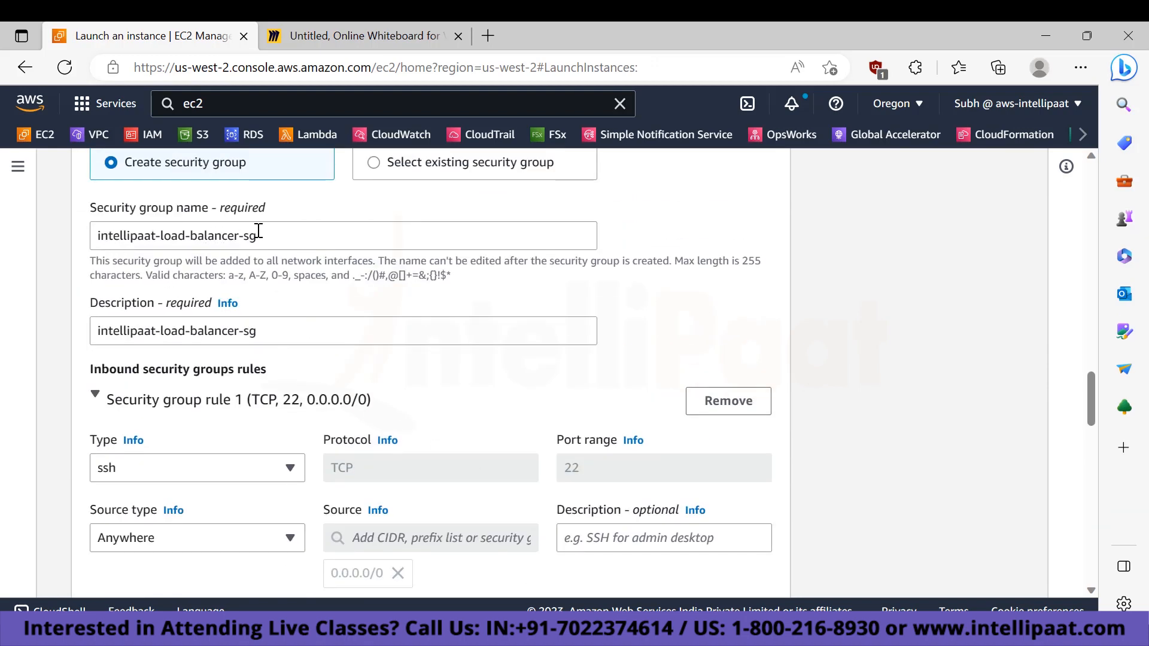
scroll(347, 398, "down", 2)
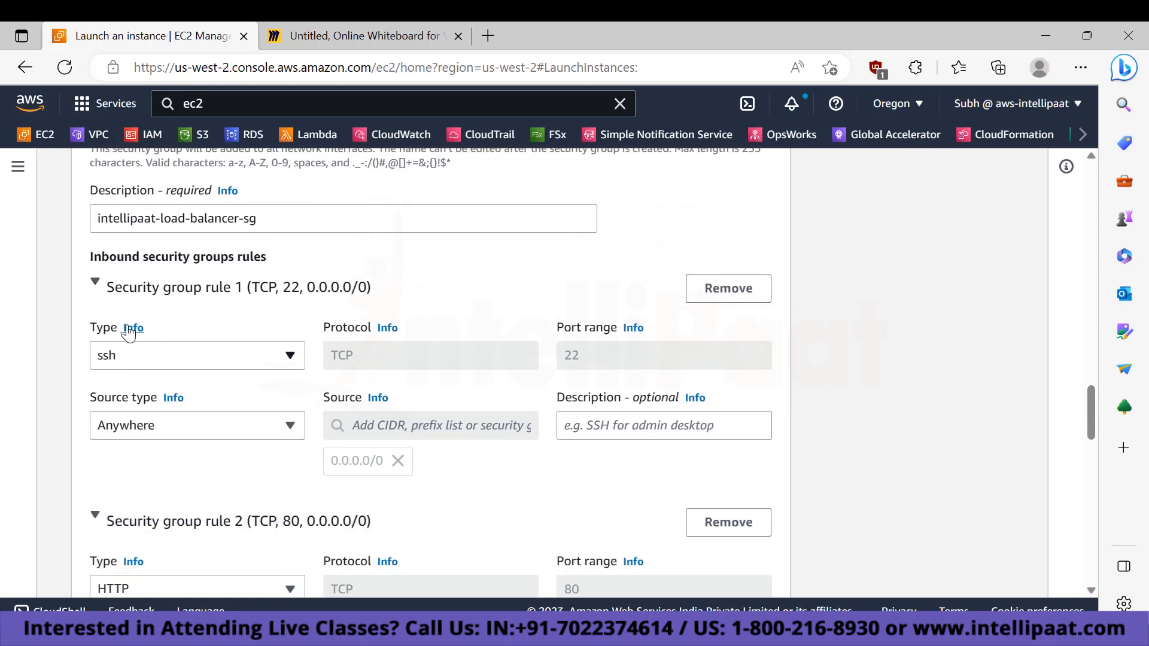
scroll(155, 543, "down", 2)
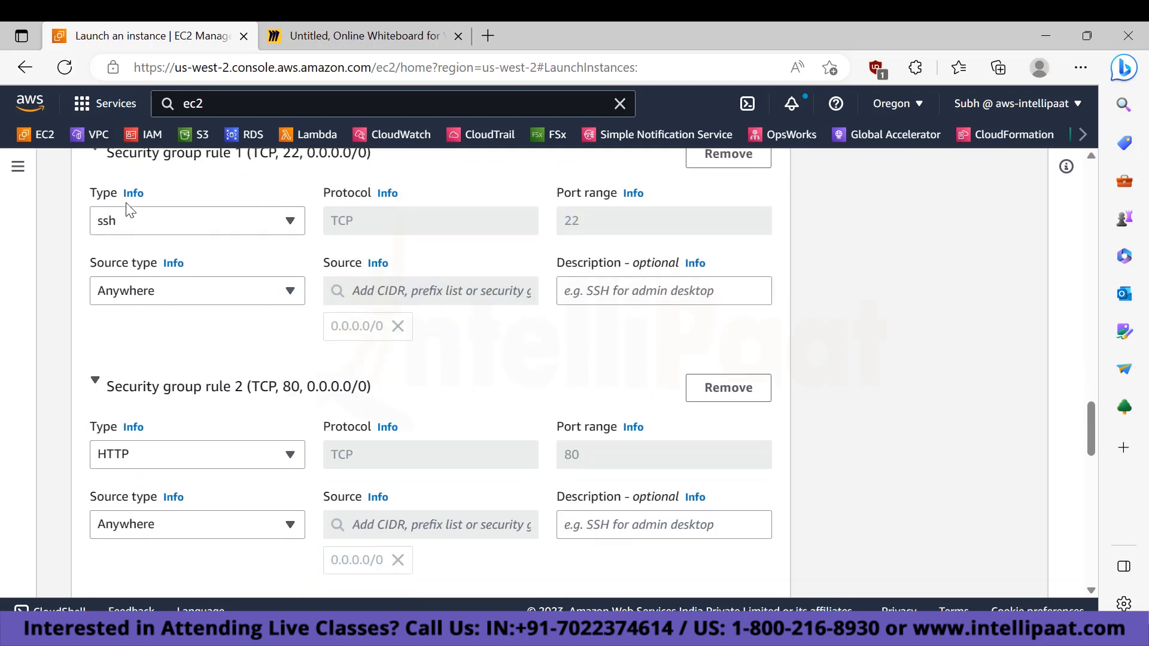
scroll(527, 453, "down", 15)
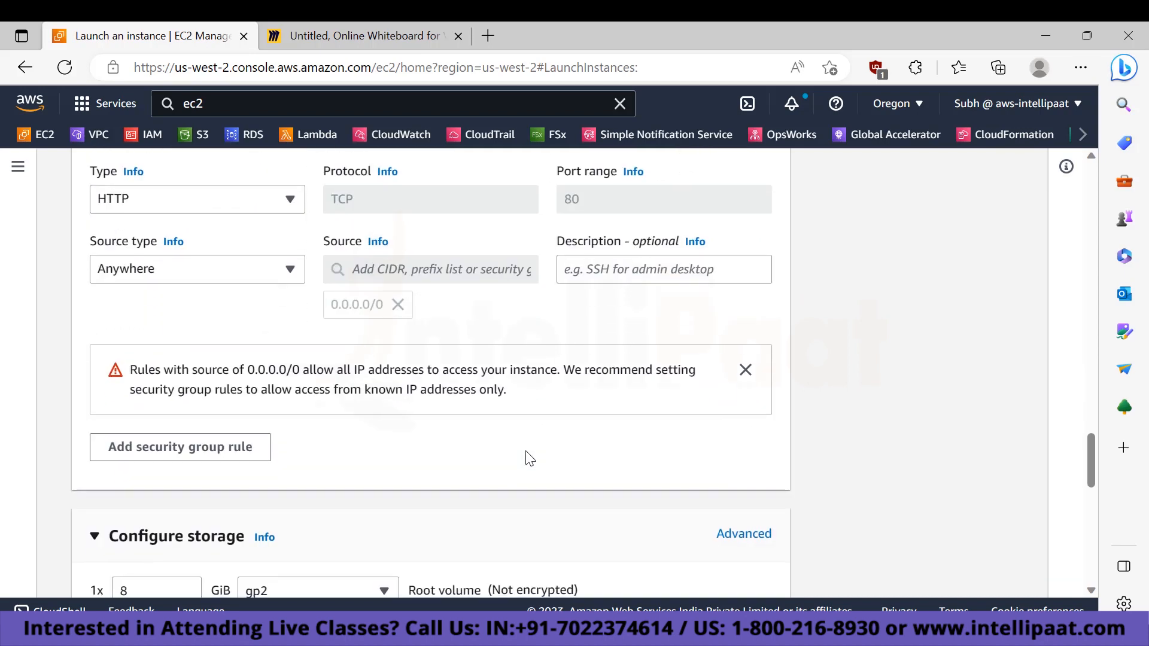
scroll(527, 459, "down", 3)
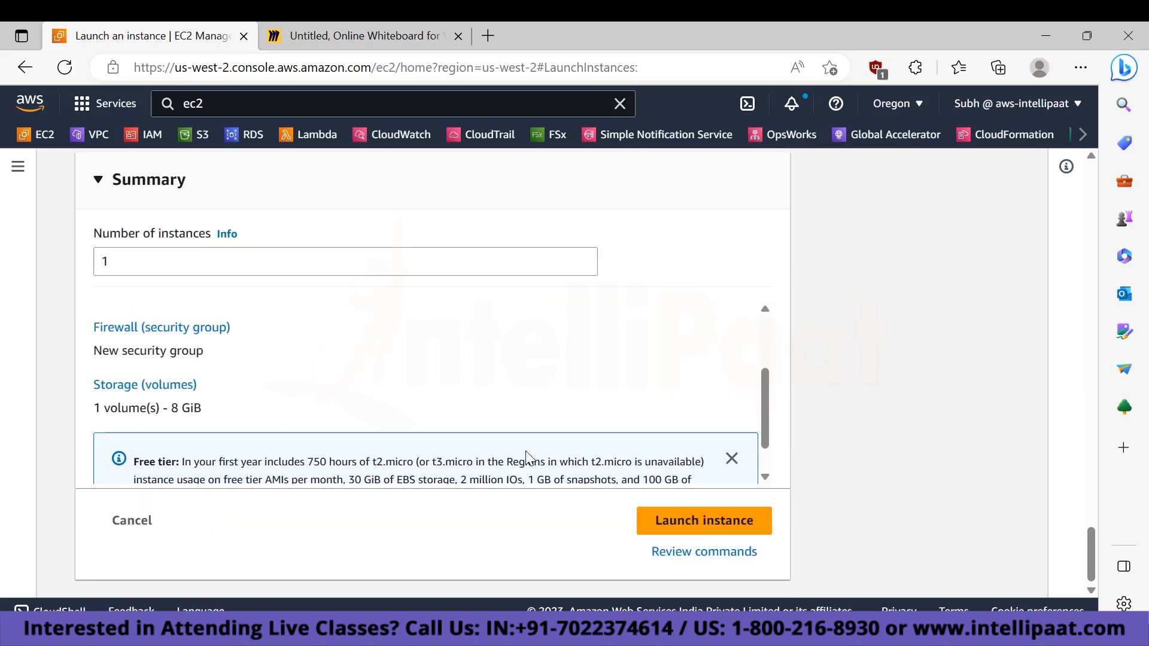
Set the number of instances to 2, launch them, and open the list of all instances.
left_click_drag(135, 261, 73, 270)
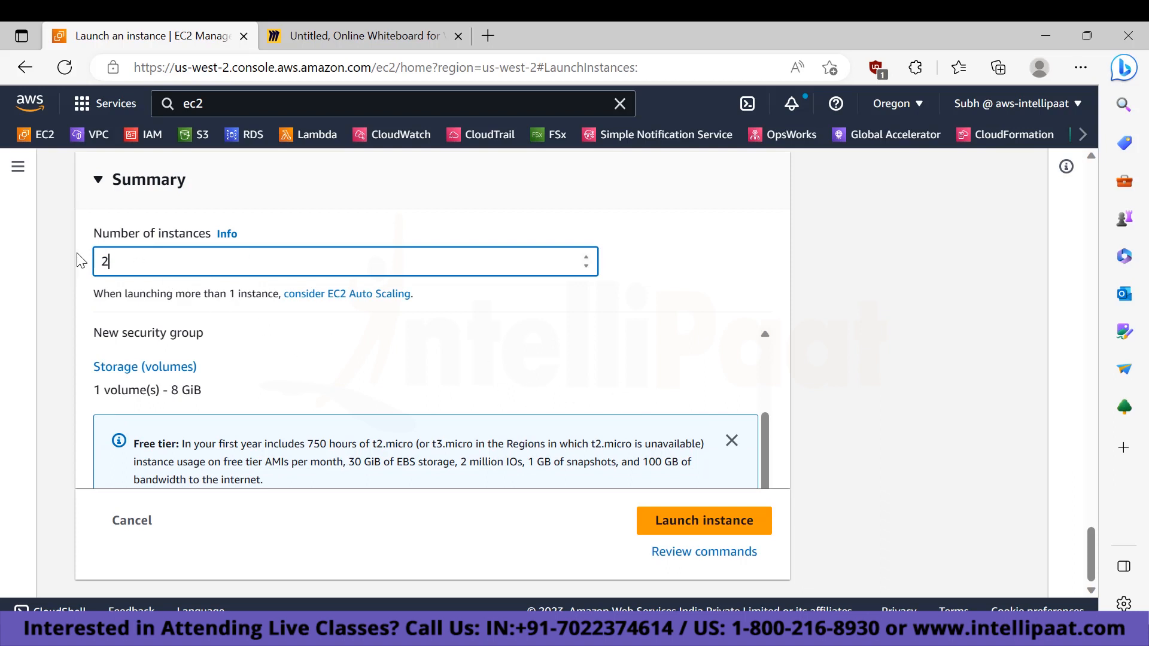
left_click(684, 522)
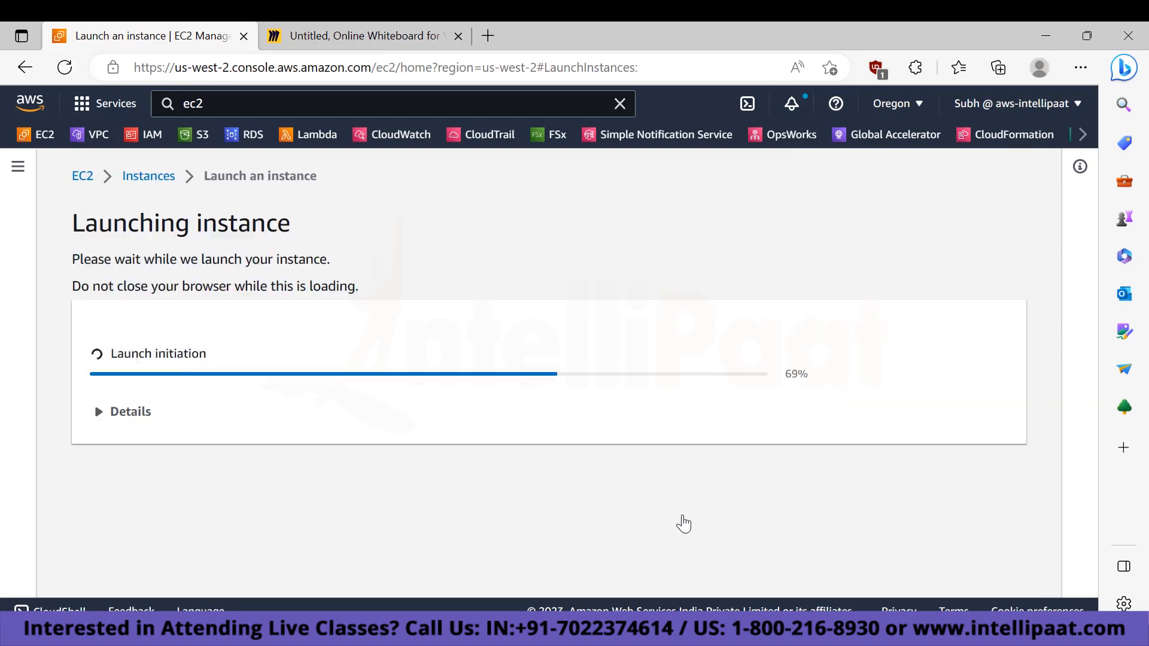
scroll(737, 361, "down", 5)
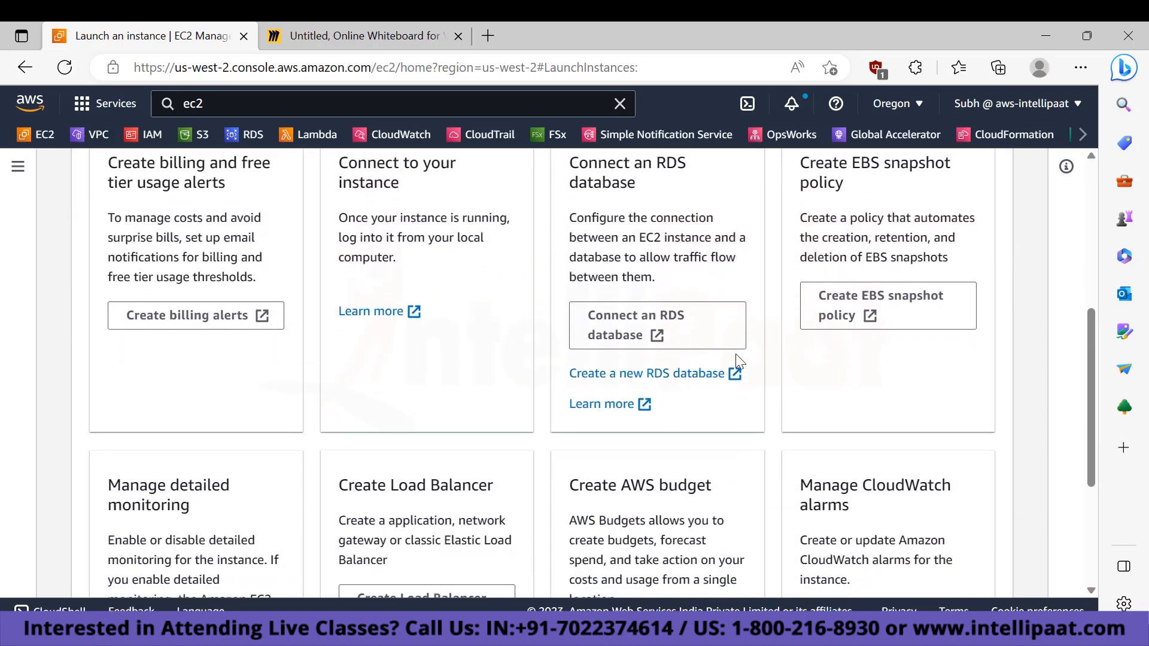
scroll(740, 360, "down", 4)
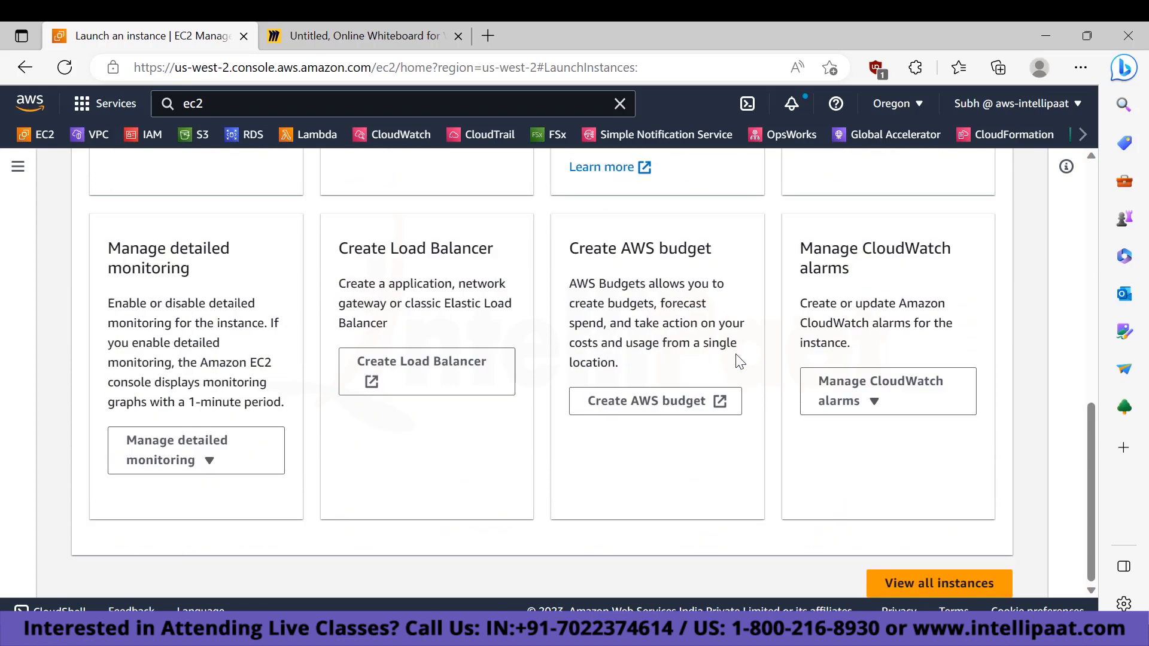
left_click(902, 584)
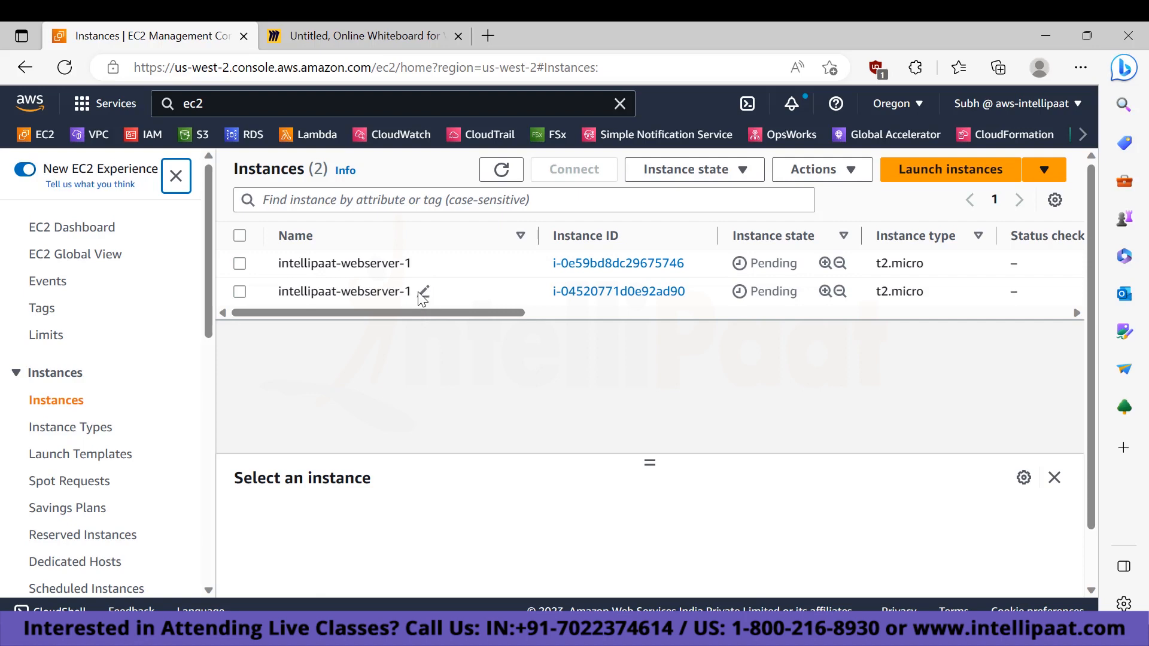
Rename the second instance in the list as intellipaat-webserver-2.
left_click(423, 294)
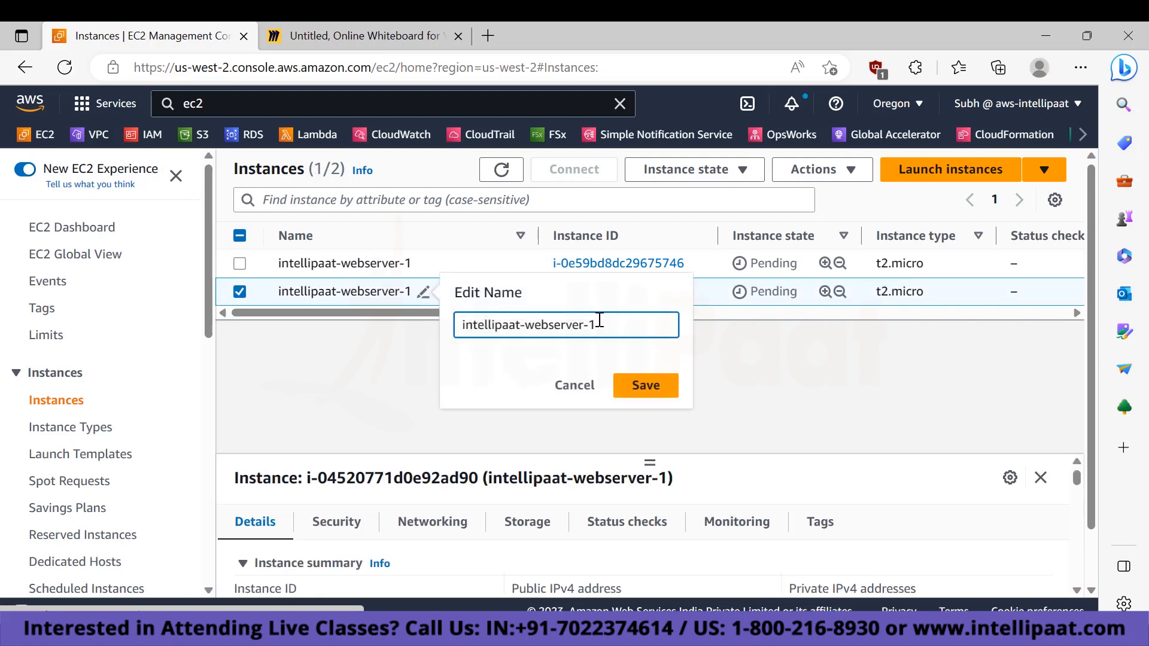
key("BackSpace")
type("2")
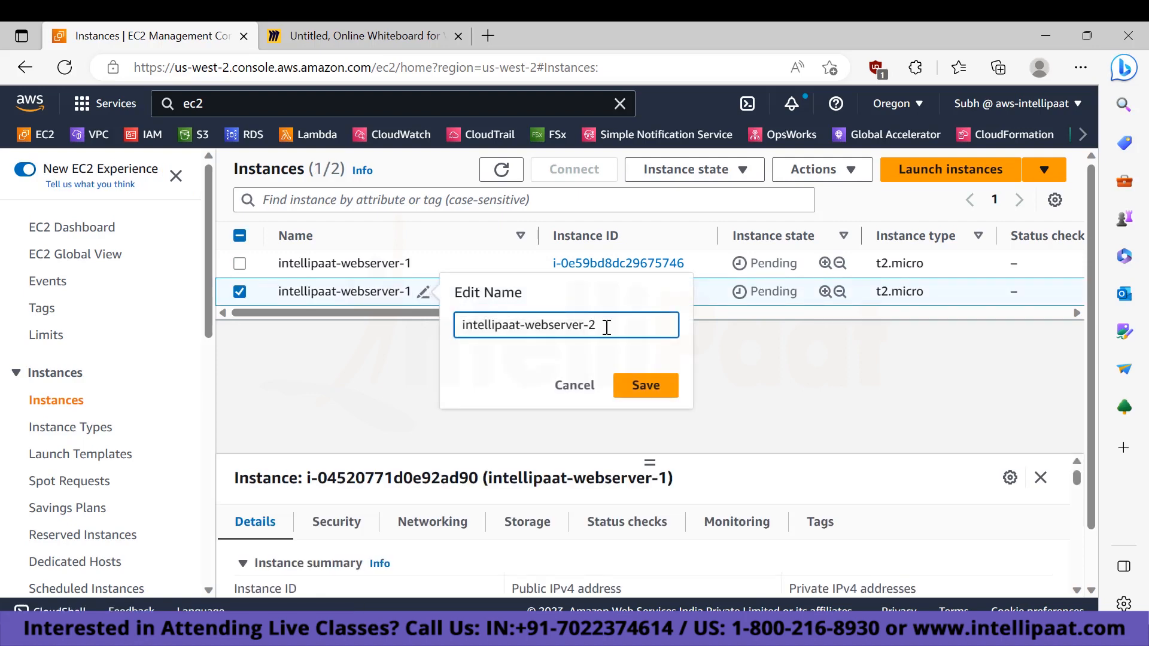
left_click(644, 387)
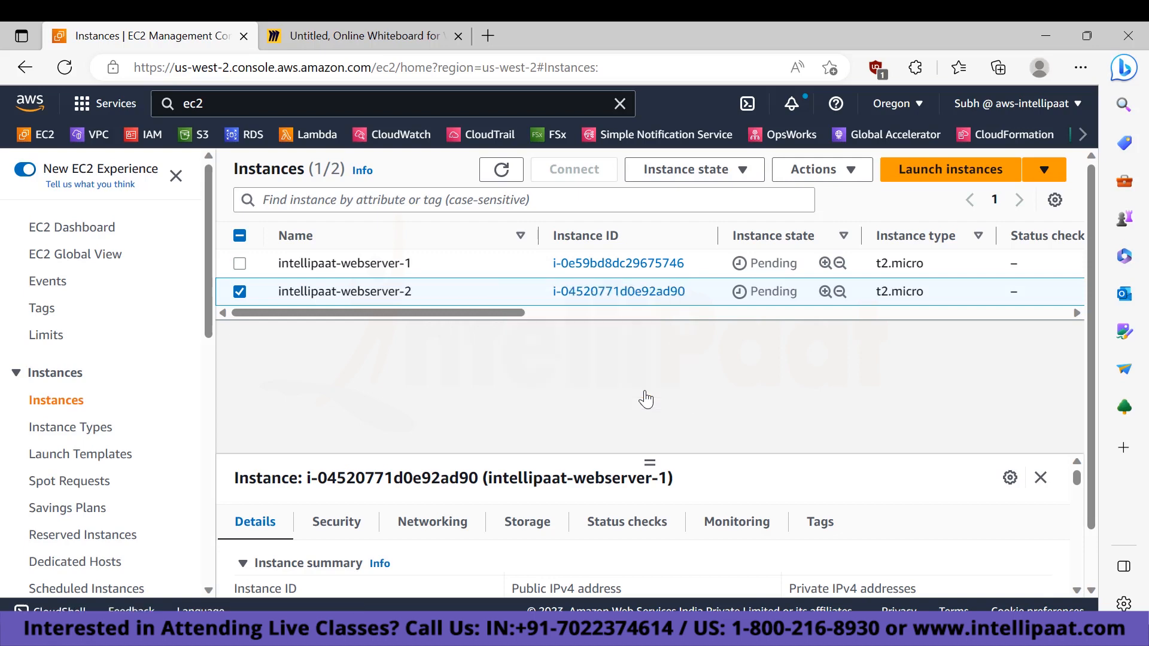
Refresh the instances list repeatedly to check the state of both web servers.
left_click(508, 172)
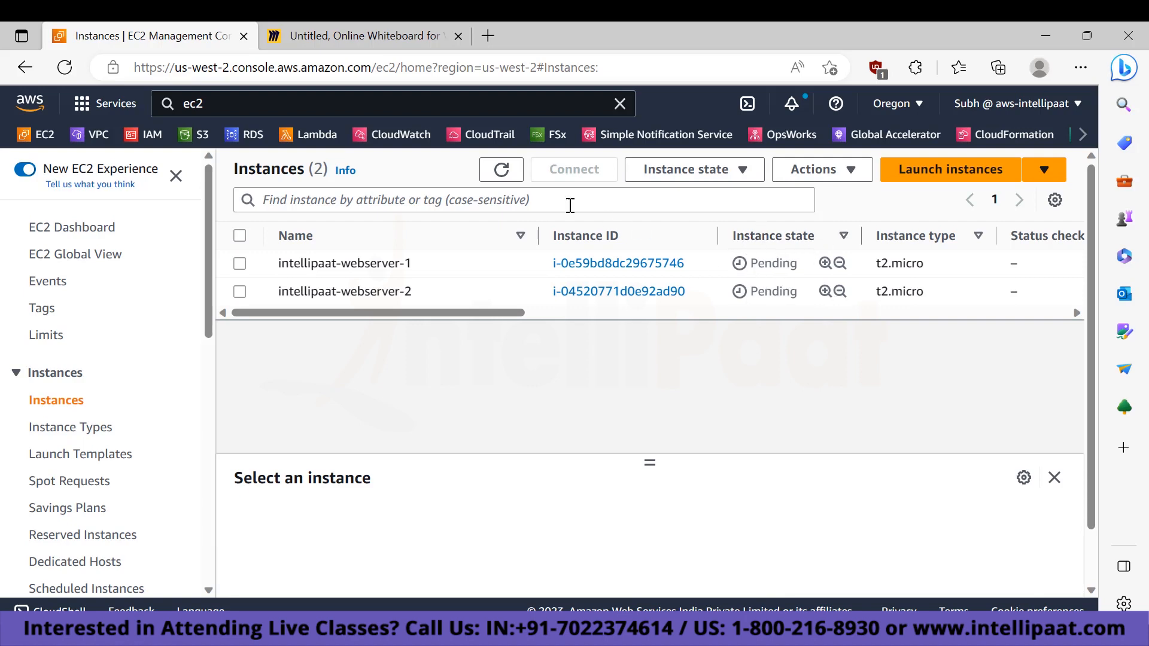
left_click(486, 172)
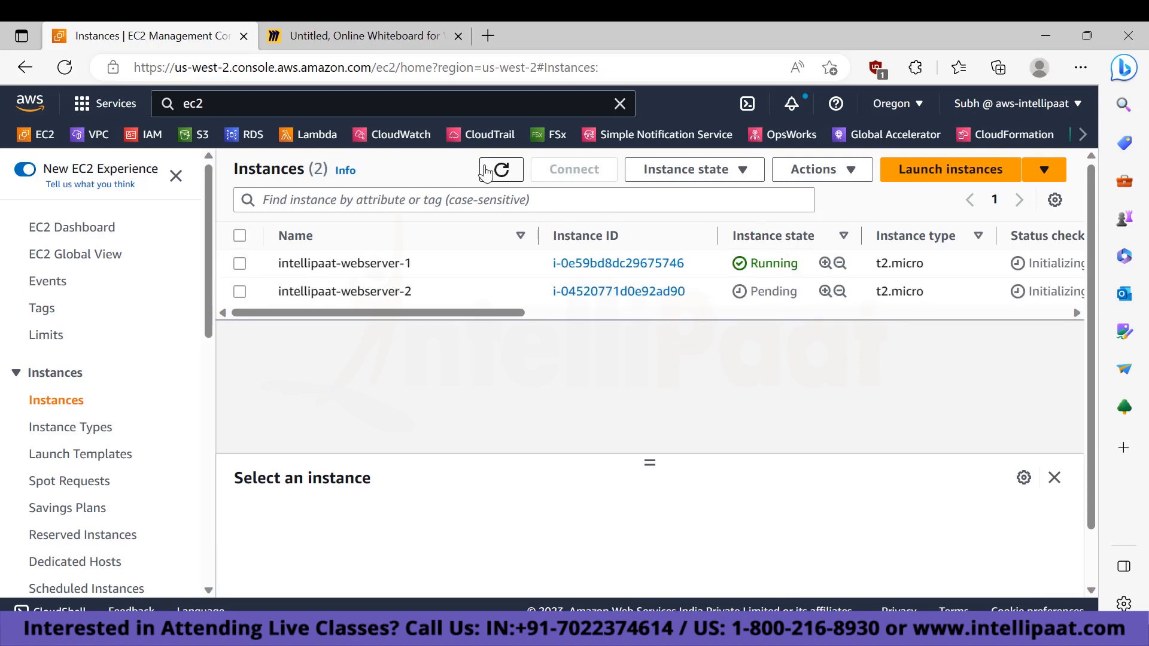
left_click(486, 173)
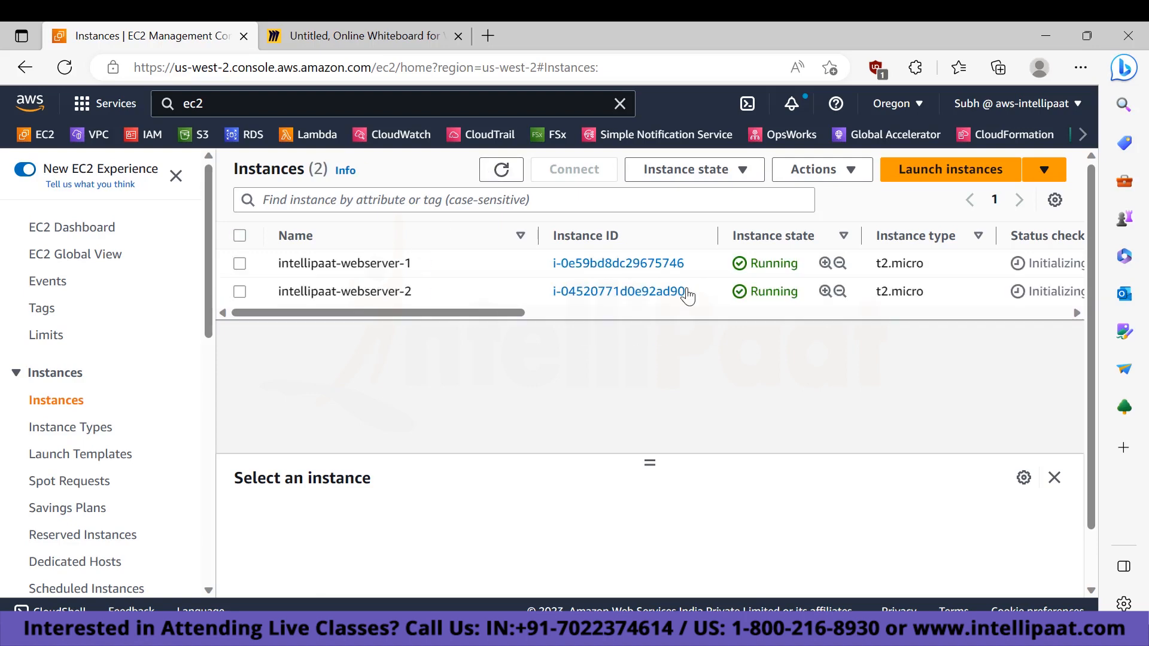
Connect to intellipaat-webserver-1 through EC2 Instance Connect with the default user name ubuntu.
left_click(240, 265)
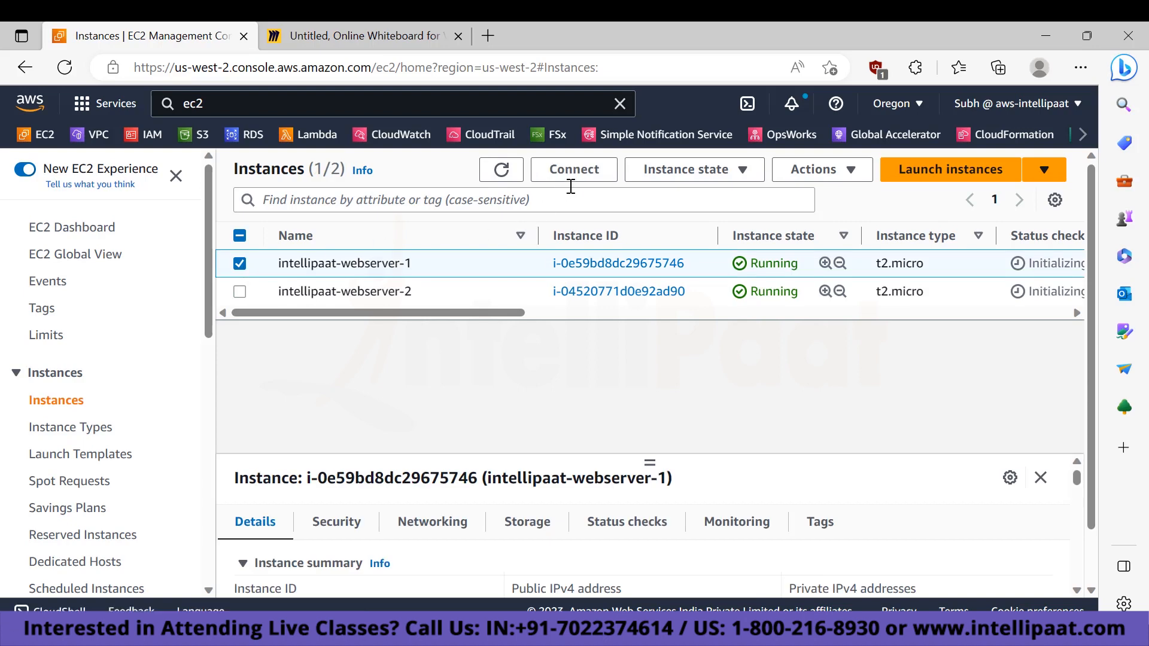
left_click(601, 173)
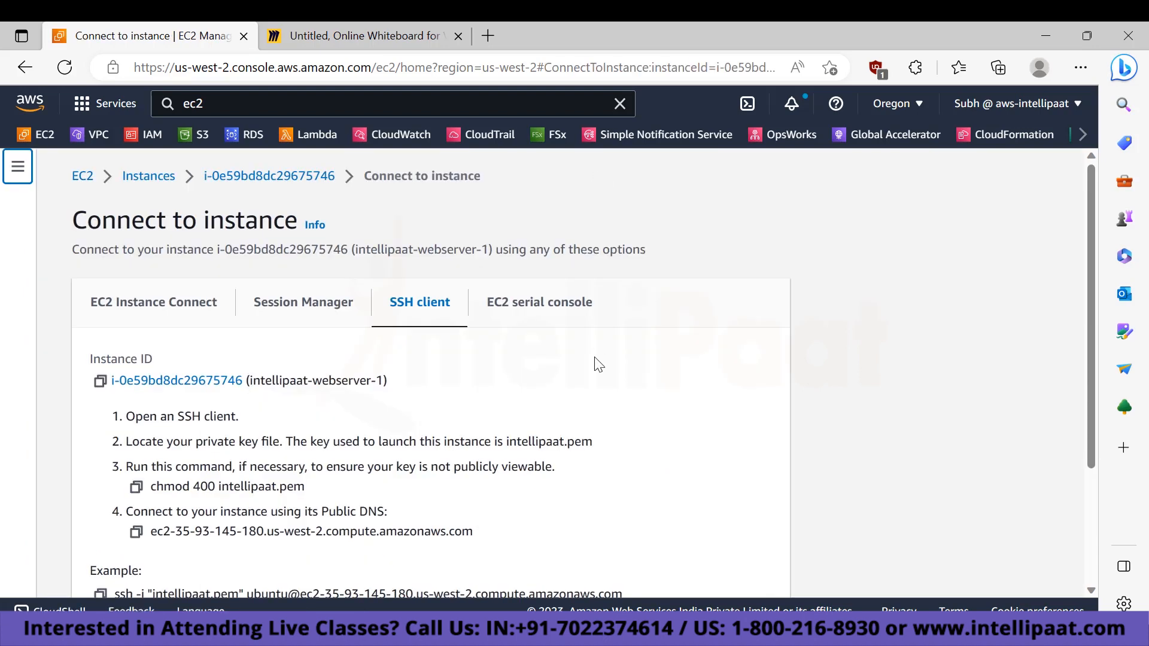
left_click(178, 309)
scroll(539, 411, "down", 2)
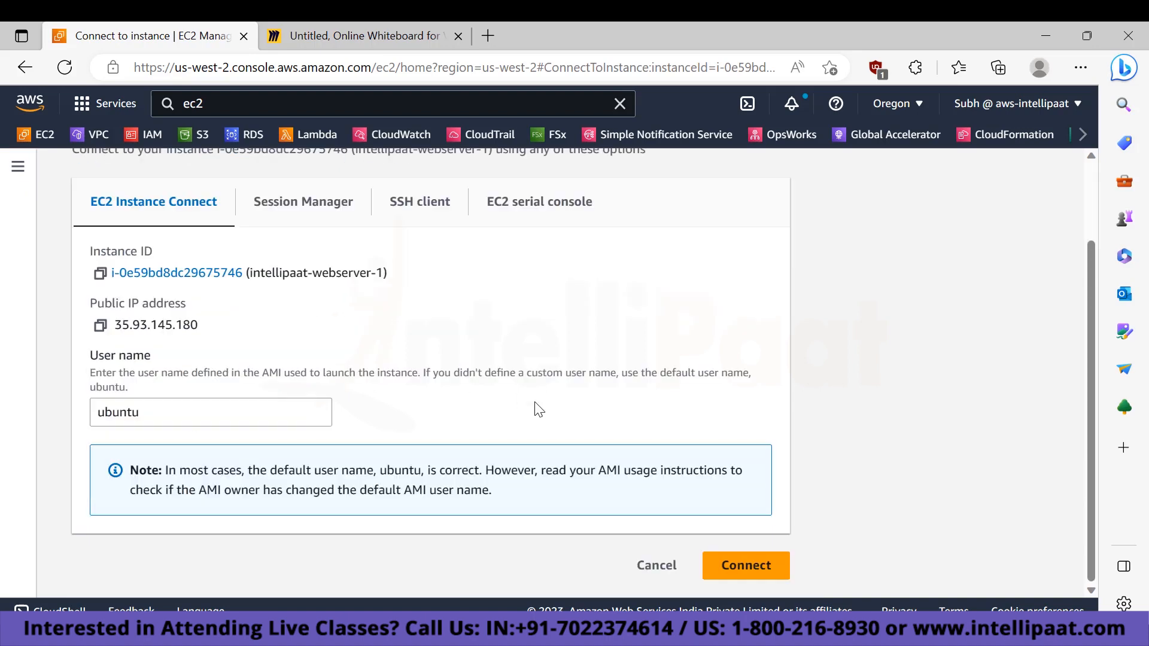
left_click(755, 566)
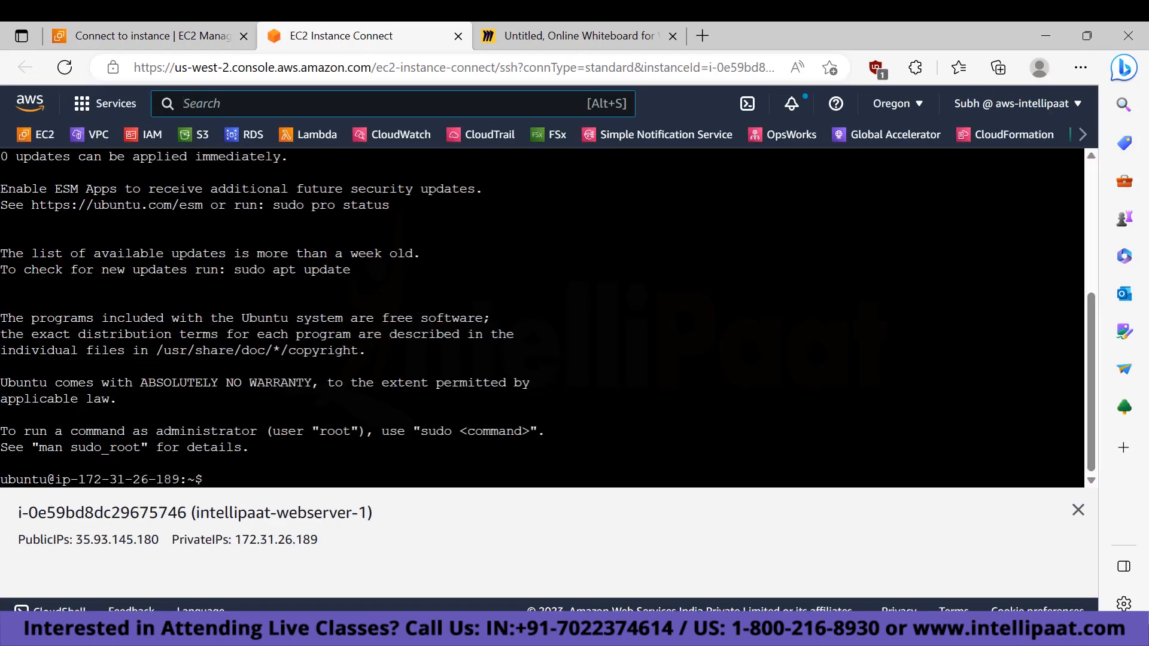
Clear the terminal and update the package lists with sudo apt-get update.
type("clear")
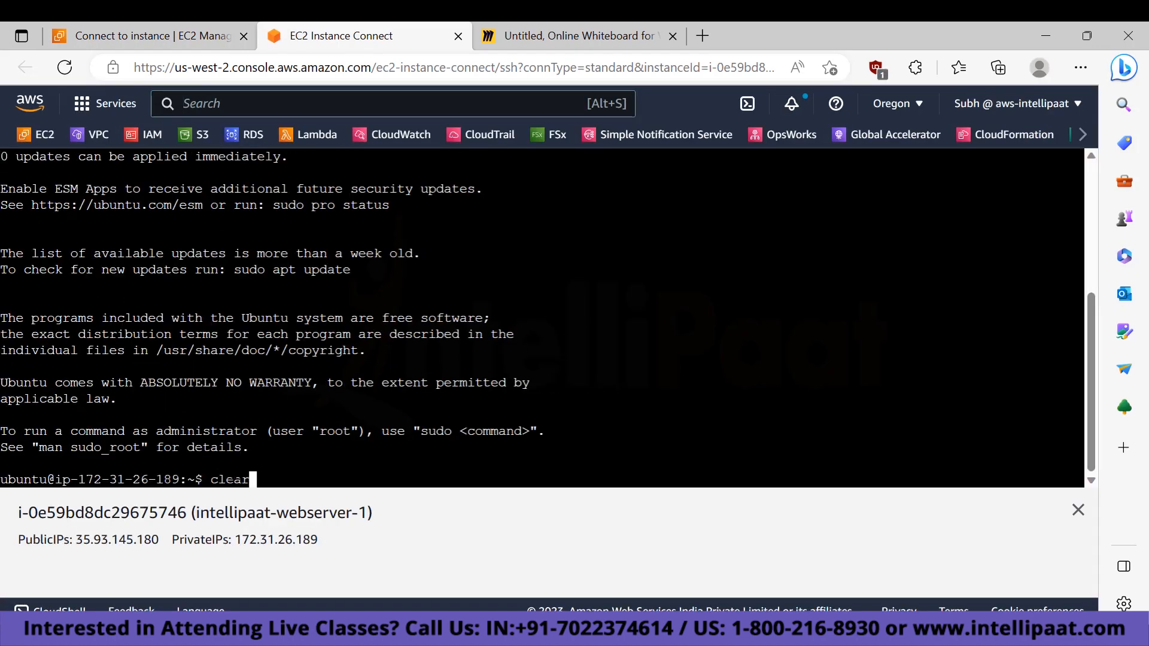
key("Return")
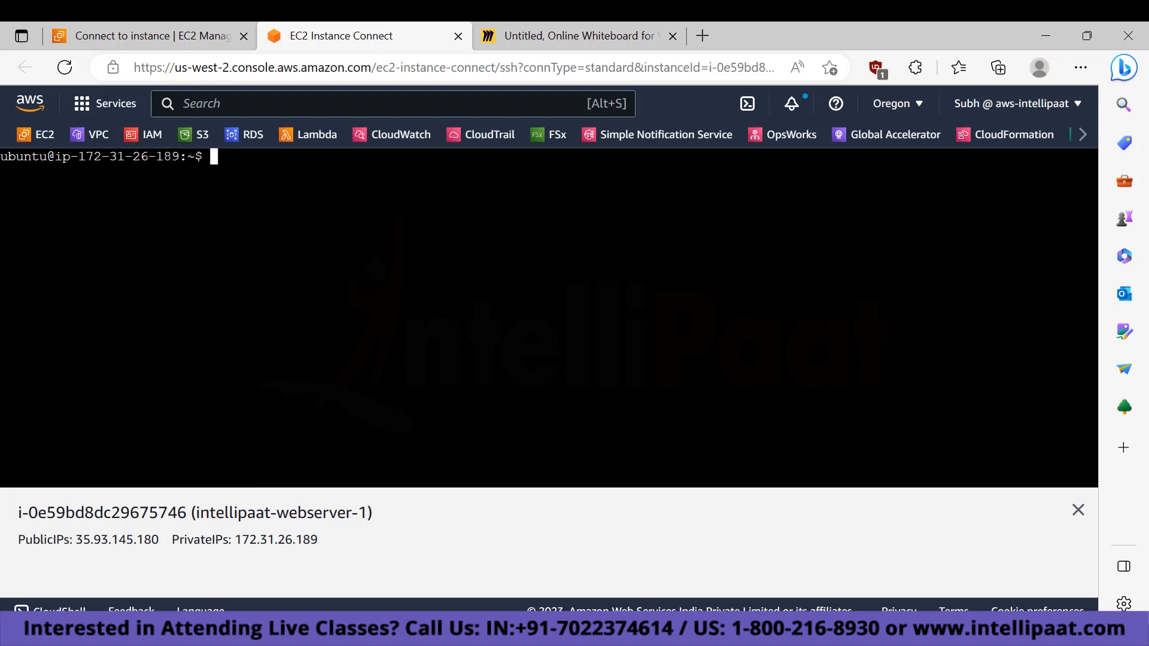
type("sudo apt-gat")
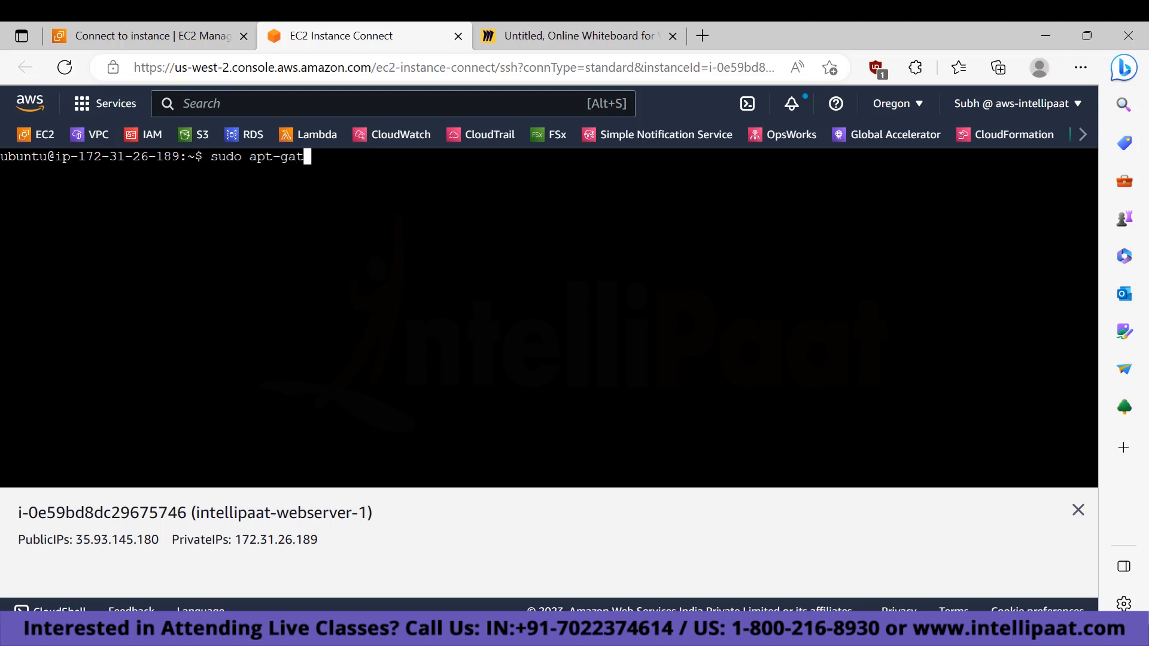
key("BackSpace")
key("BackSpace")
type("et update")
left_click_drag(304, 156, 249, 156)
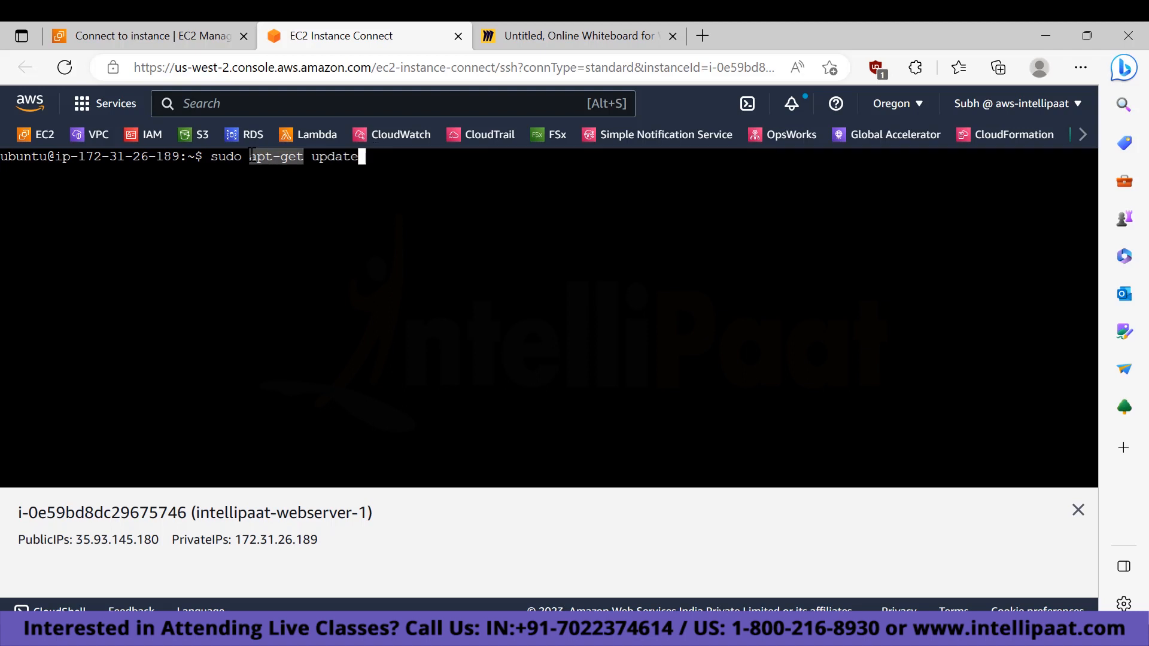
left_click(366, 156)
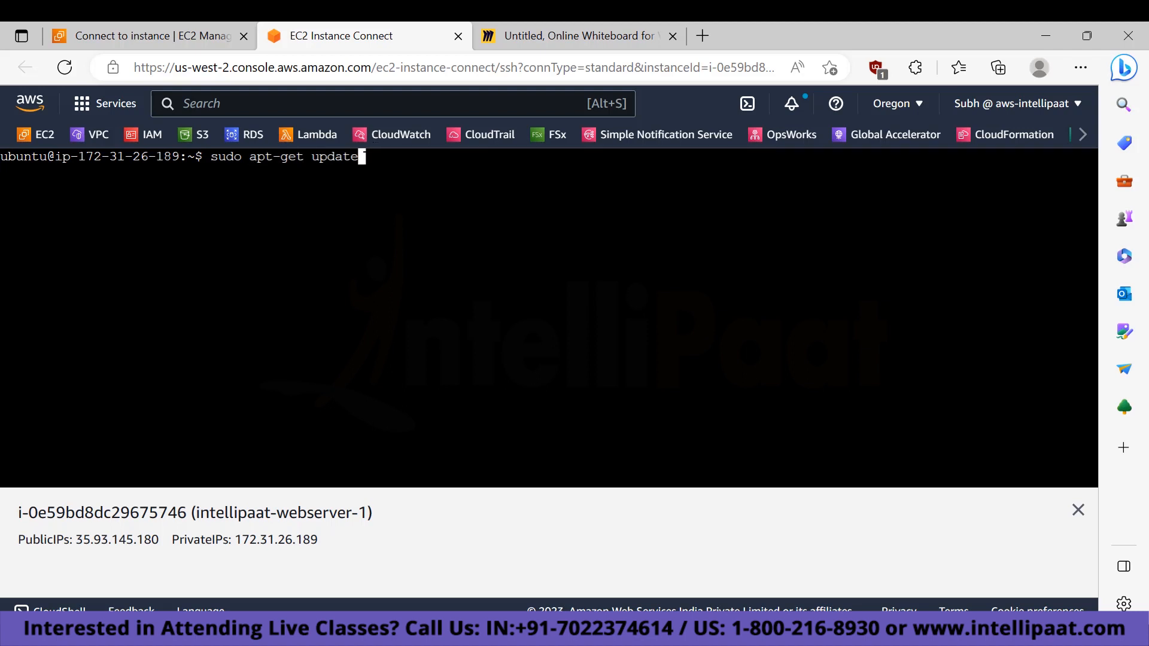
key("Return")
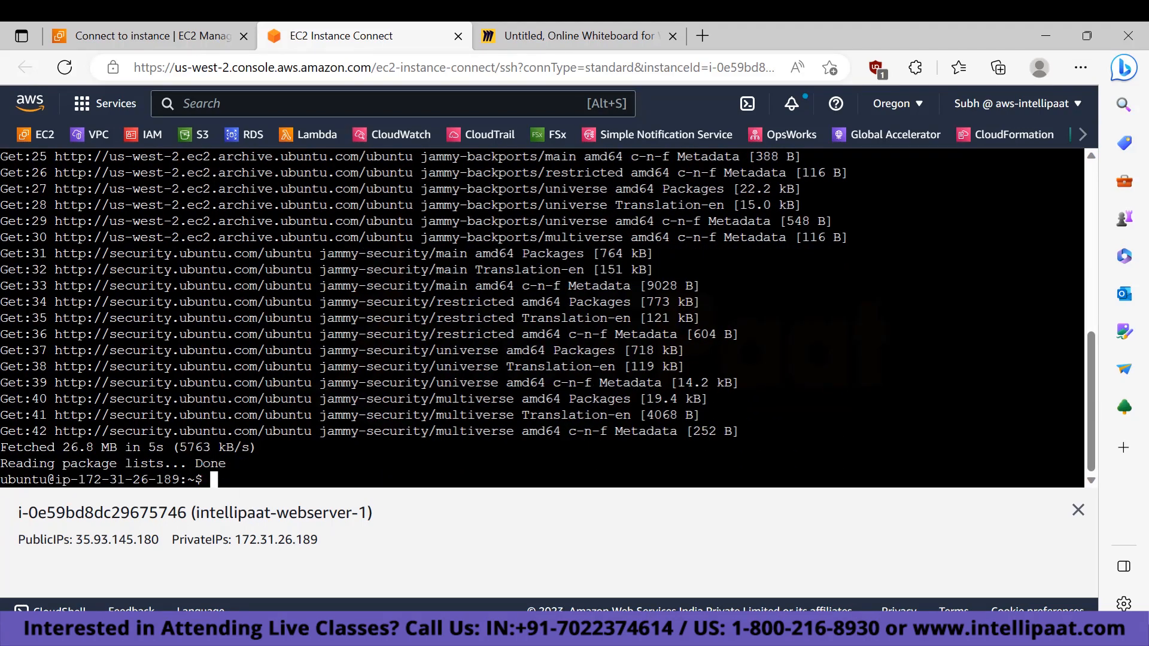
Clear the terminal and install the Apache web server with sudo apt-get install apache2 -y.
type("clear")
key("Return")
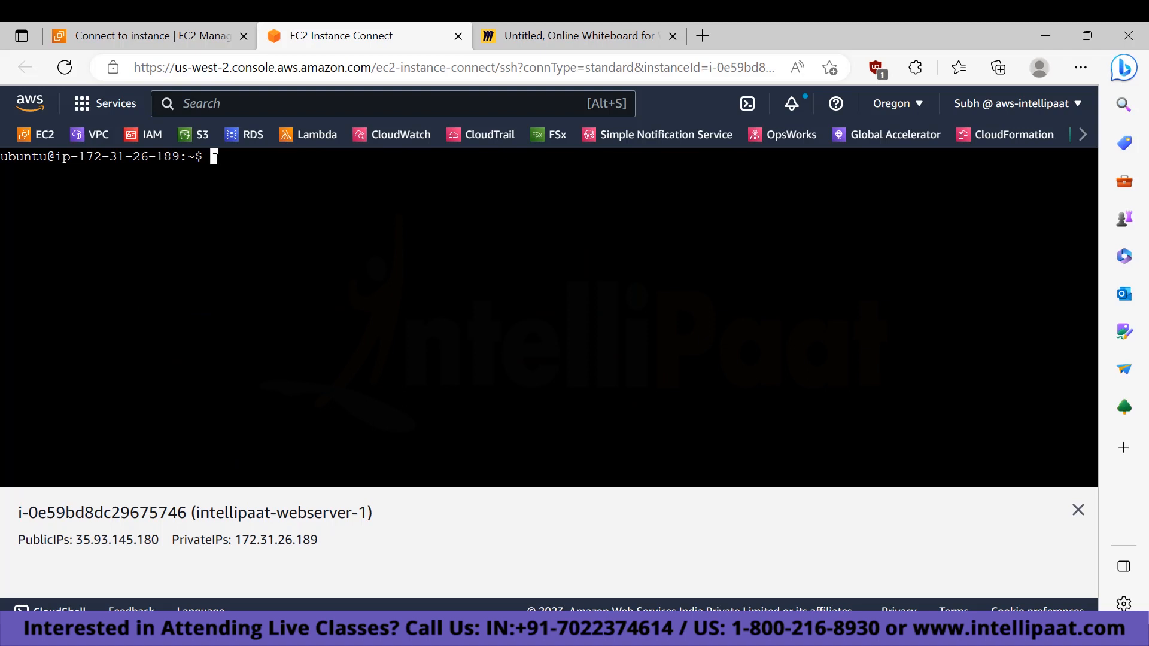
type("sudo apt-get install ")
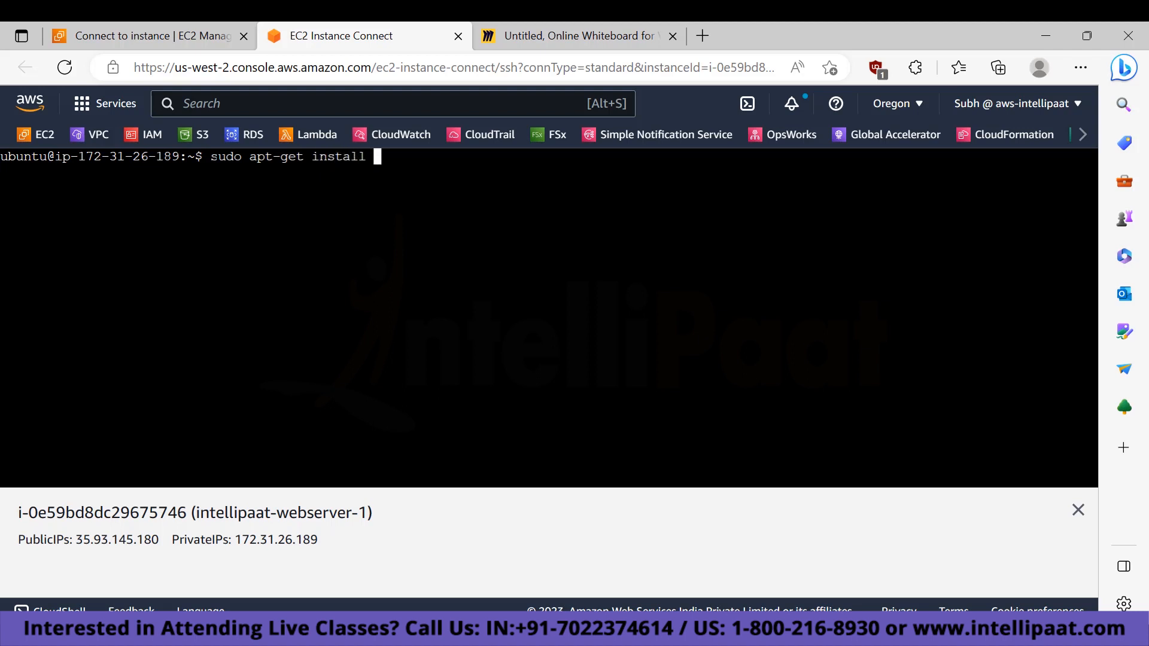
type("apache2 -y")
key("Return")
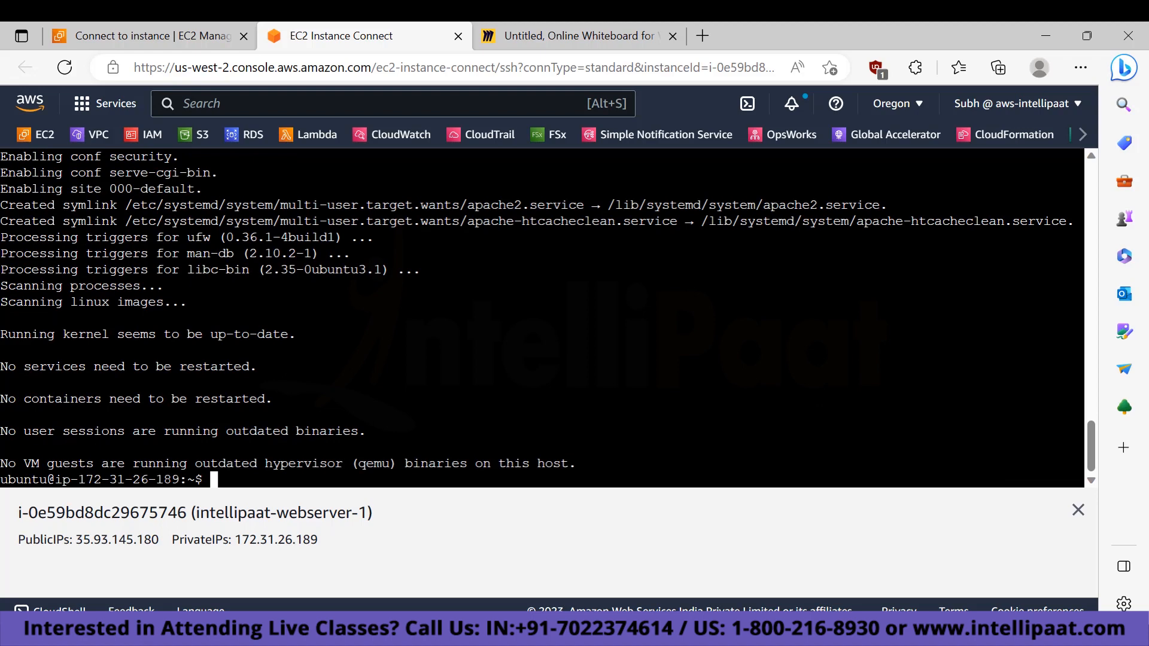
Open the instance's public IP address 35.93.145.180 in a separate browser tab and highlight the default page's index.html location.
left_click_drag(162, 541, 75, 542)
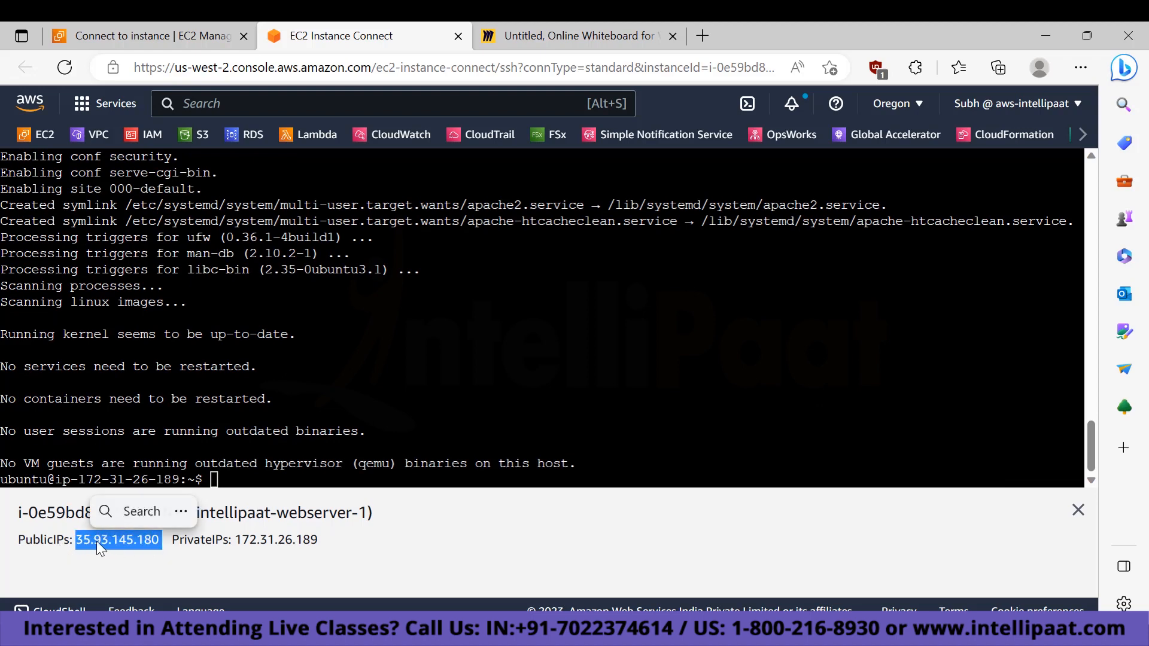
key("ctrl+c")
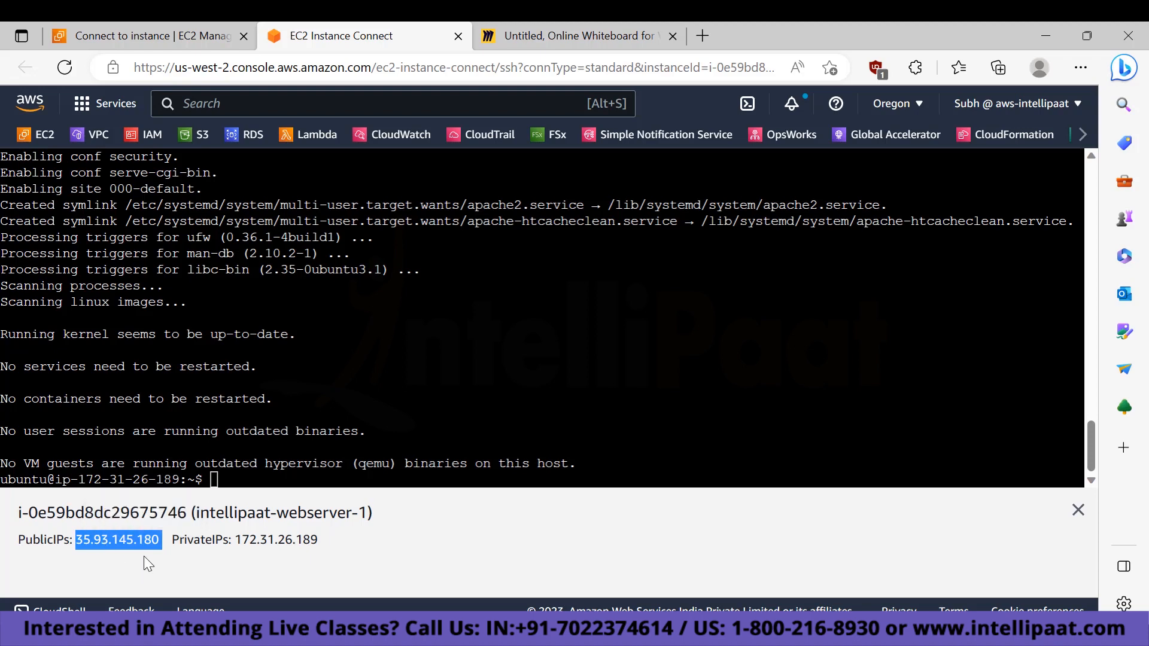
left_click(147, 134)
left_click(581, 69)
key("ctrl+a")
key("ctrl+v")
key("Return")
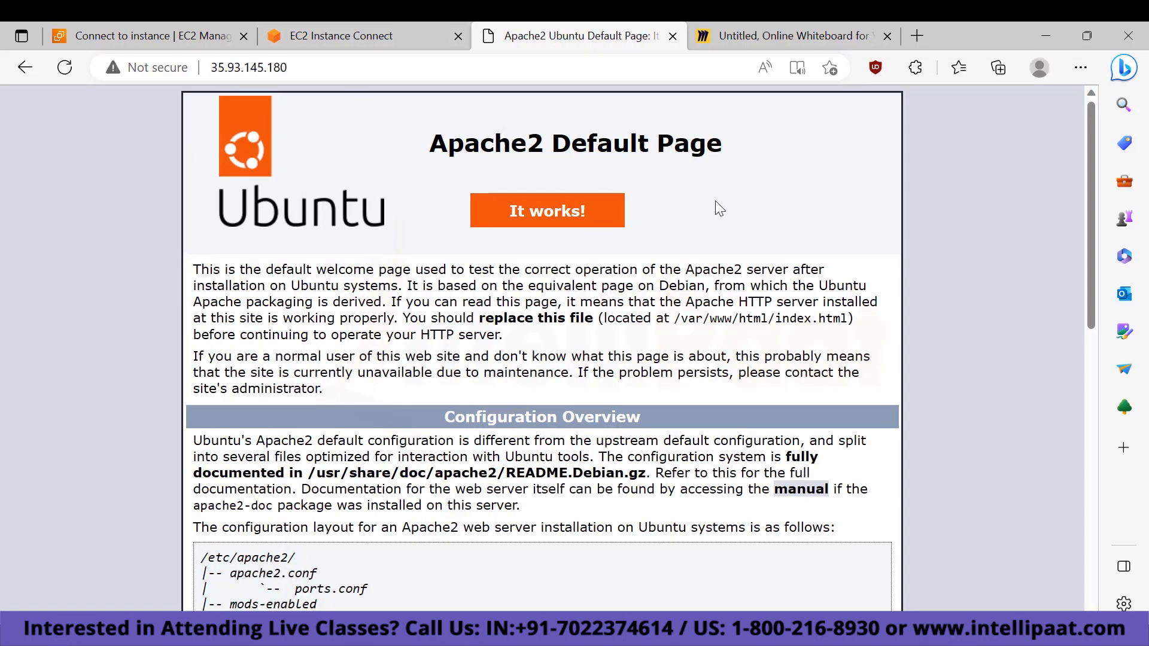
left_click_drag(481, 318, 601, 323)
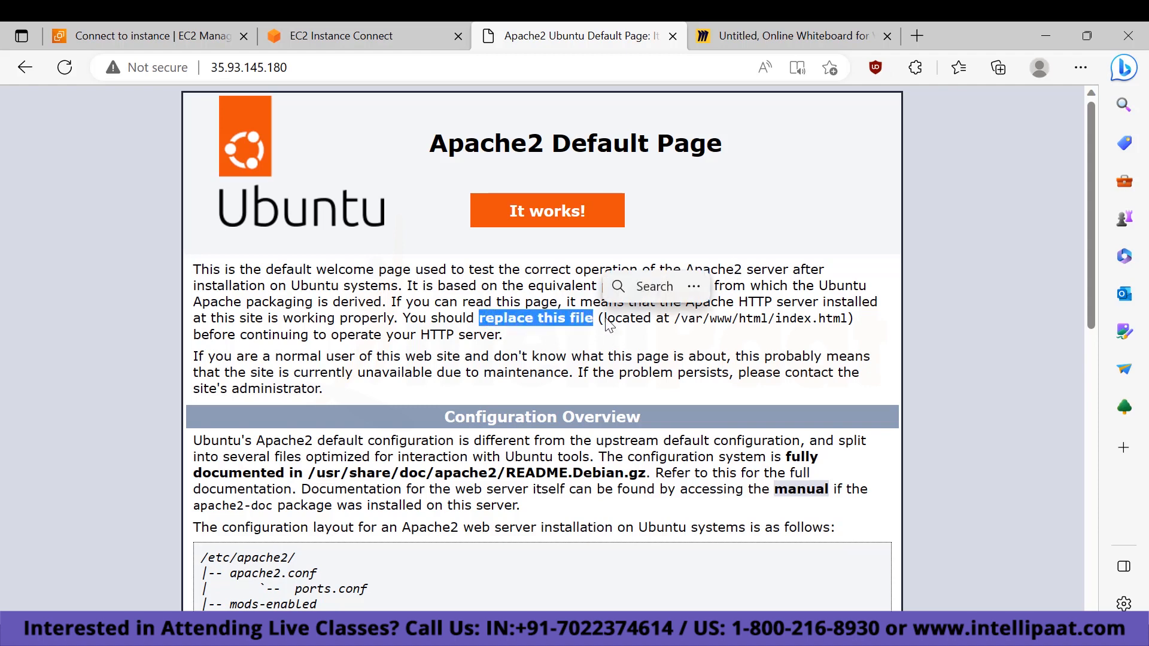
left_click_drag(674, 319, 854, 322)
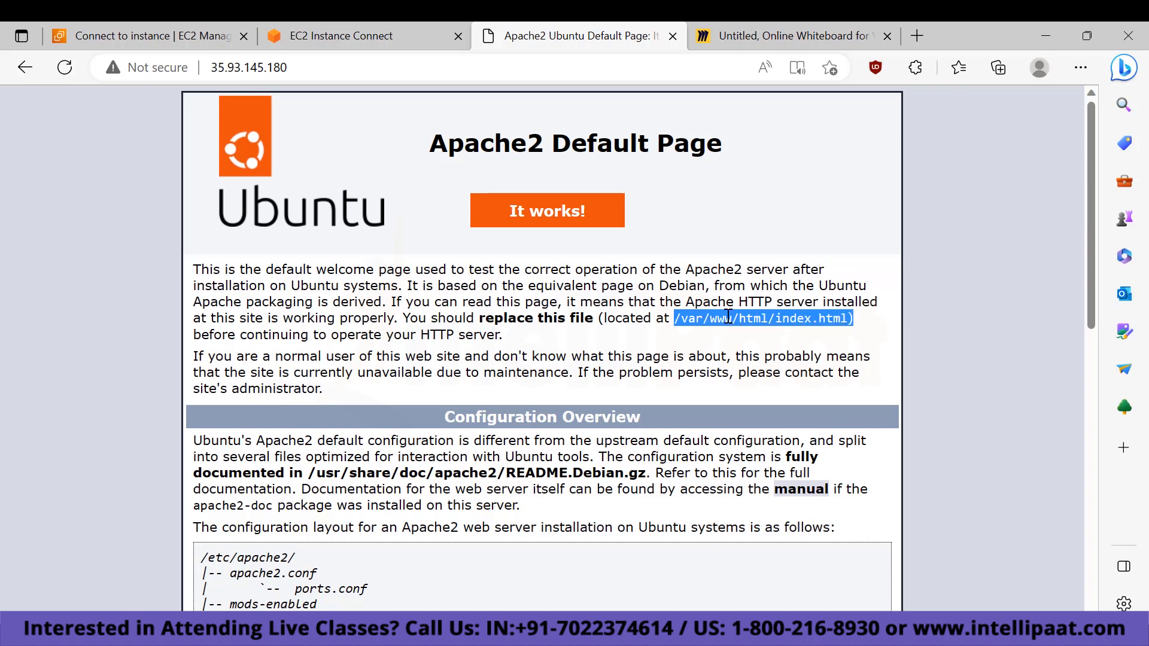
Return to the instance terminal, clear it, change to the /var/www/html directory and list its files.
left_click(341, 36)
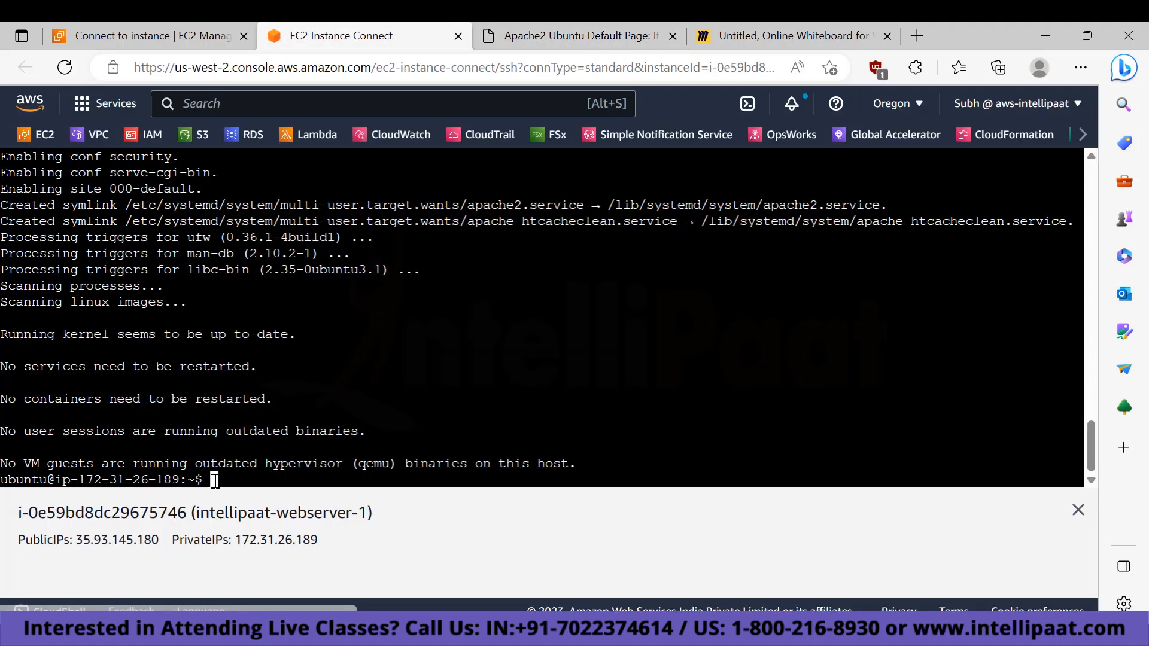
type("clear")
key("Return")
type("cd /var/w")
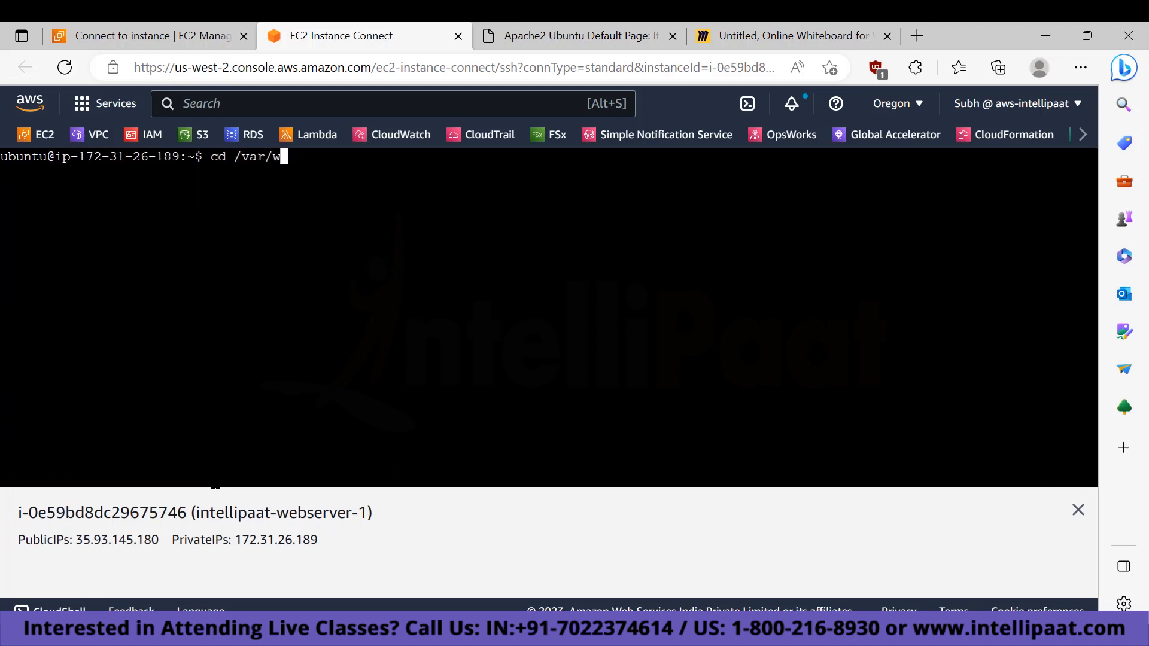
type("ww/html")
key("Return")
type("ls")
key("Return")
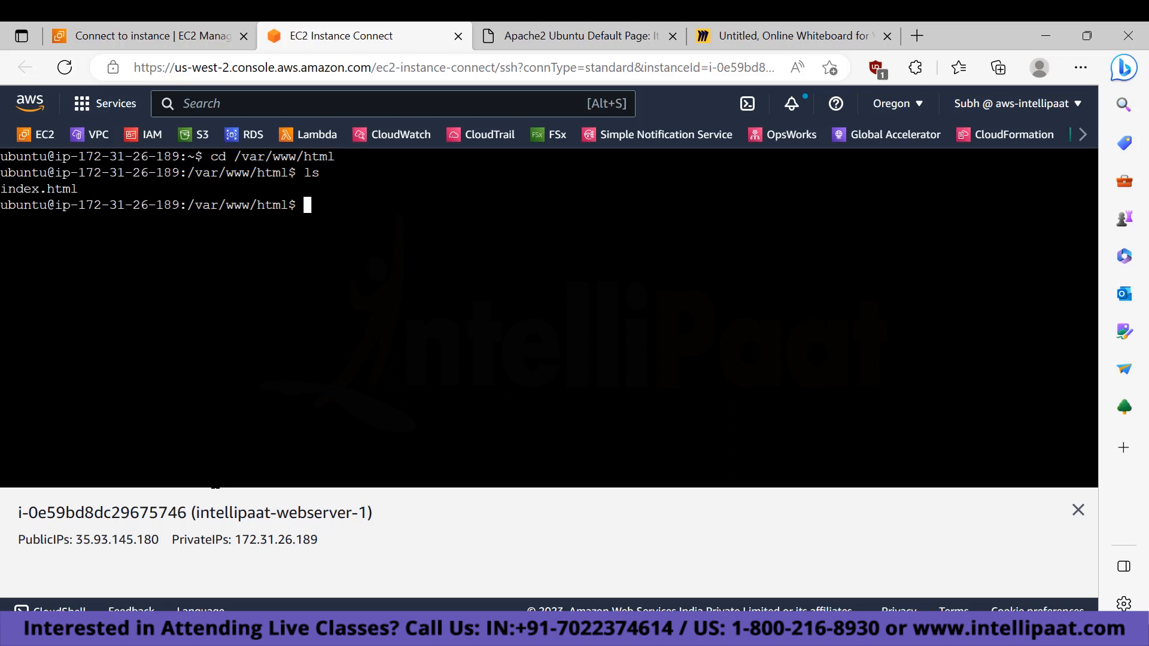
Try to overwrite index.html with the text "This is Intellipaat first server" using sudo echo in the intellipaat-webserver-1 terminal.
left_click(554, 33)
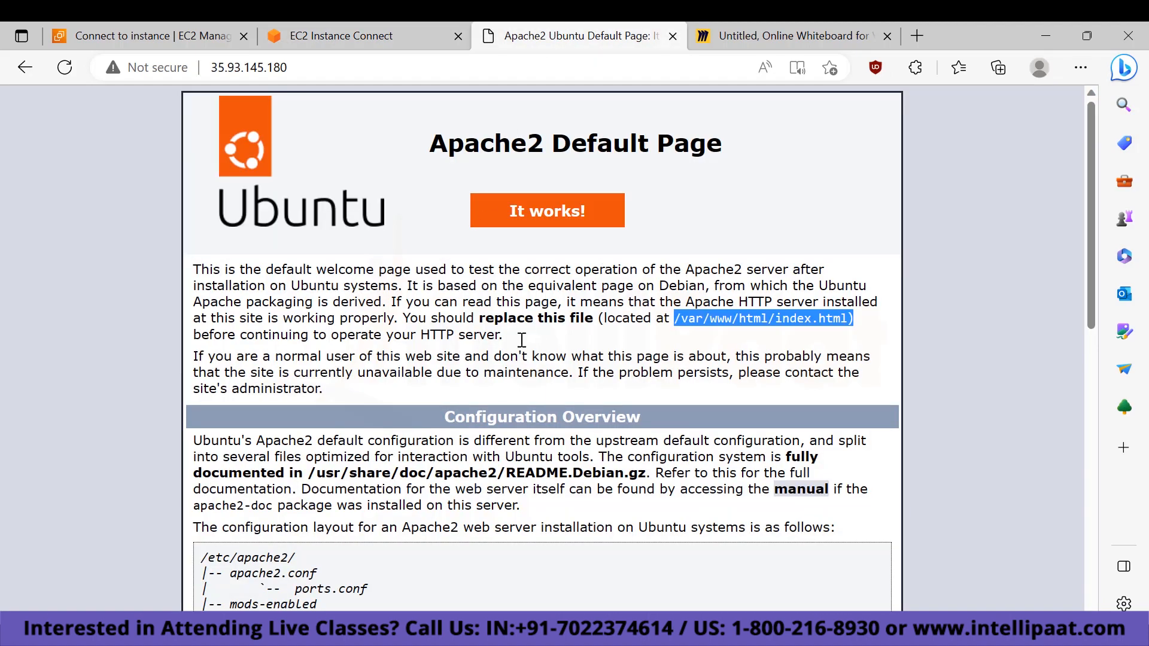
left_click(326, 23)
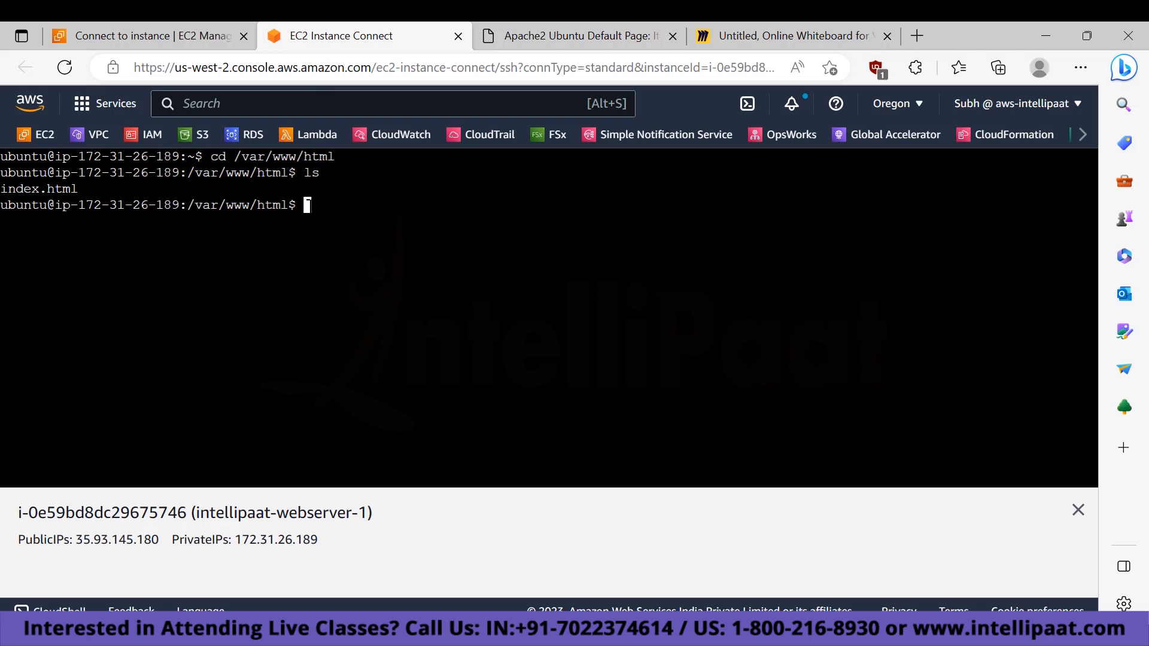
type("sudo echo \"")
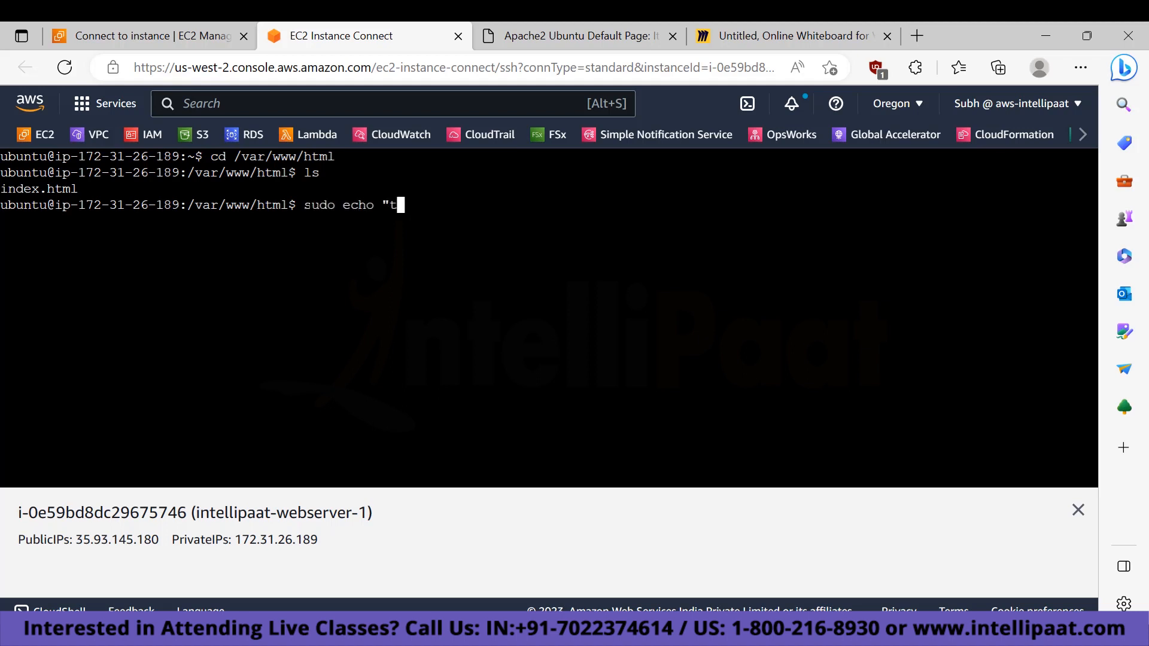
type("This is Intelli")
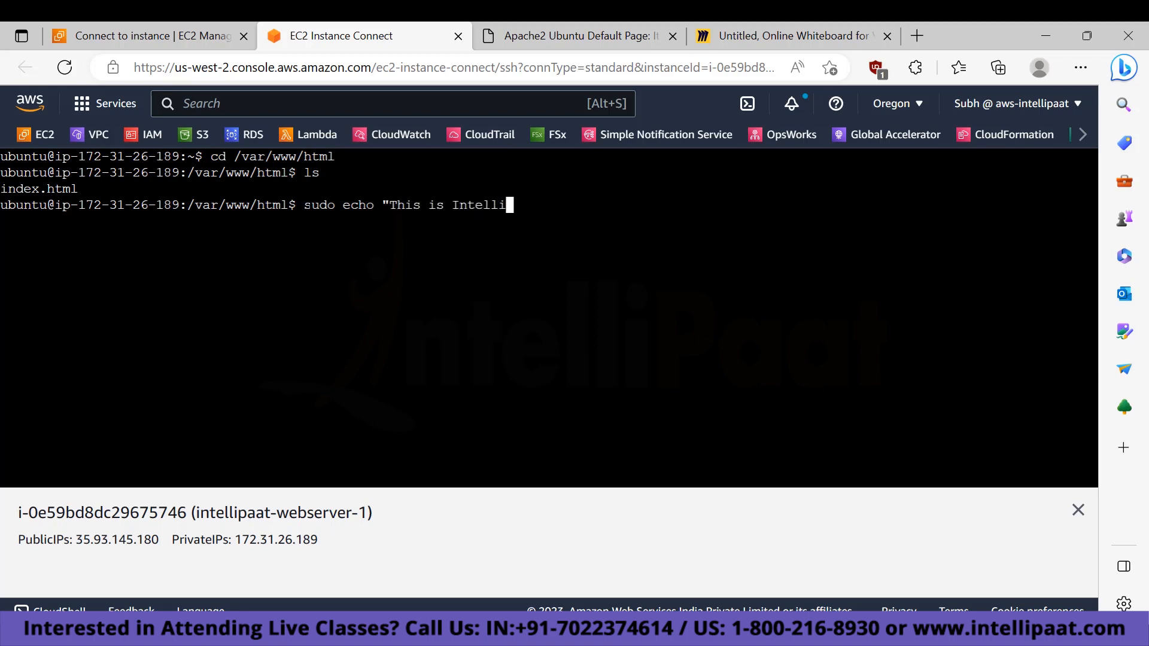
type("paat first server\" >index.html")
key("Return")
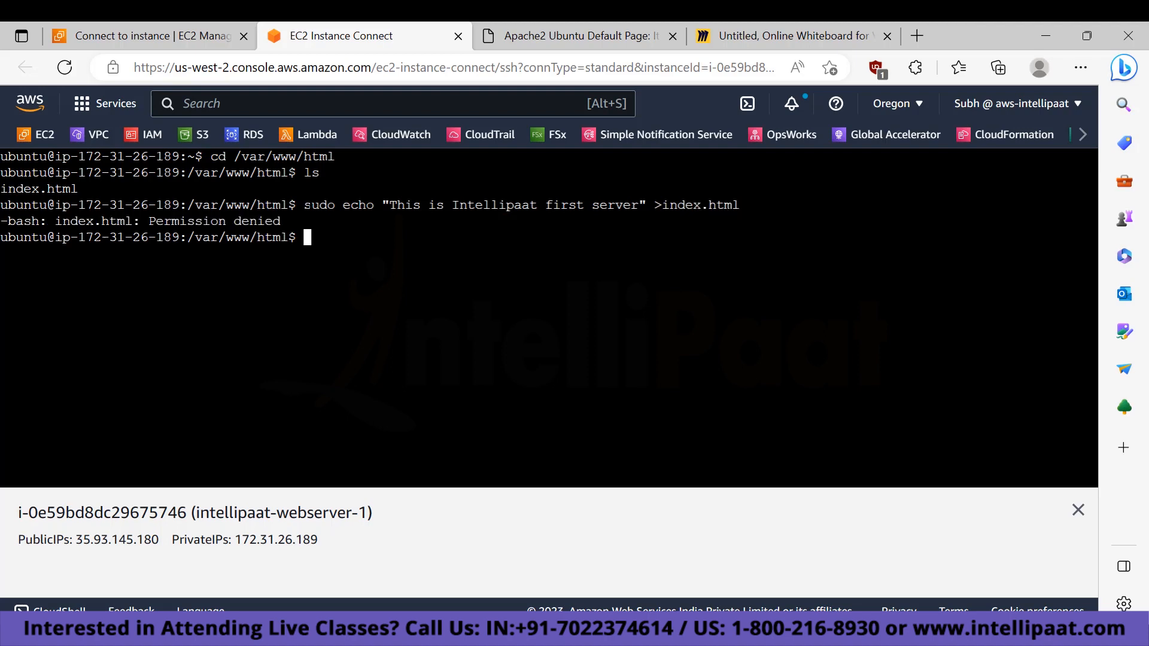
Switch to the root user with sudo su and echo "This is Intellipaat first server" into index.html, reusing the earlier command text.
type("sud")
key("BackSpace")
type("o su")
key("Return")
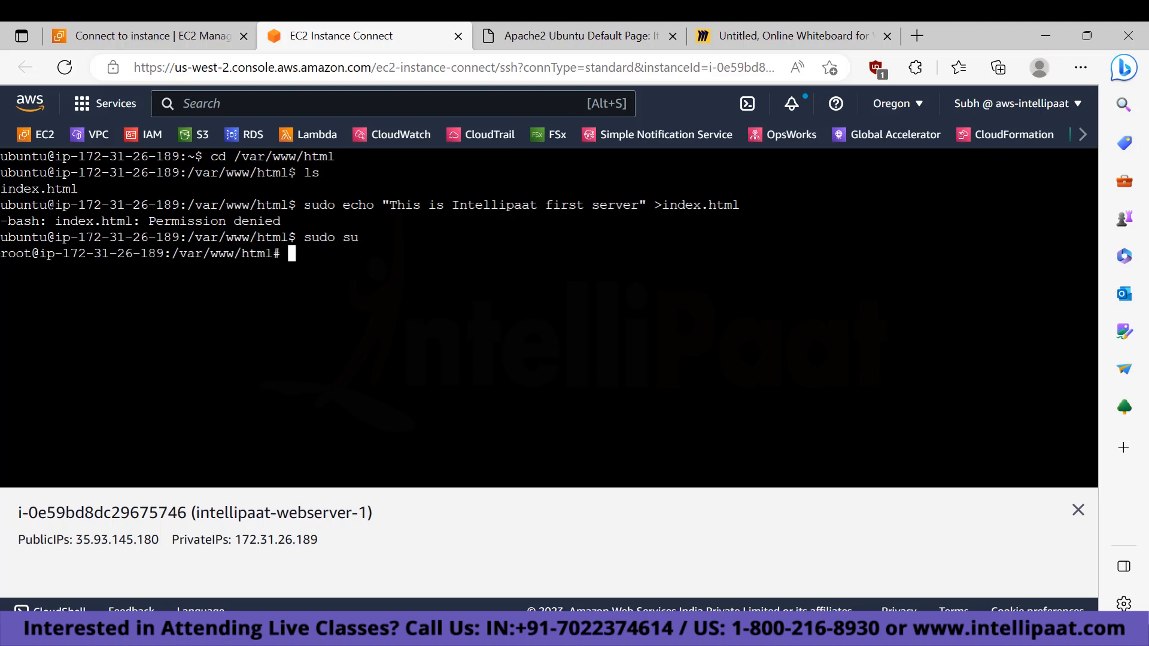
left_click_drag(342, 205, 740, 205)
left_click(292, 254)
key("ctrl+v")
key("Return")
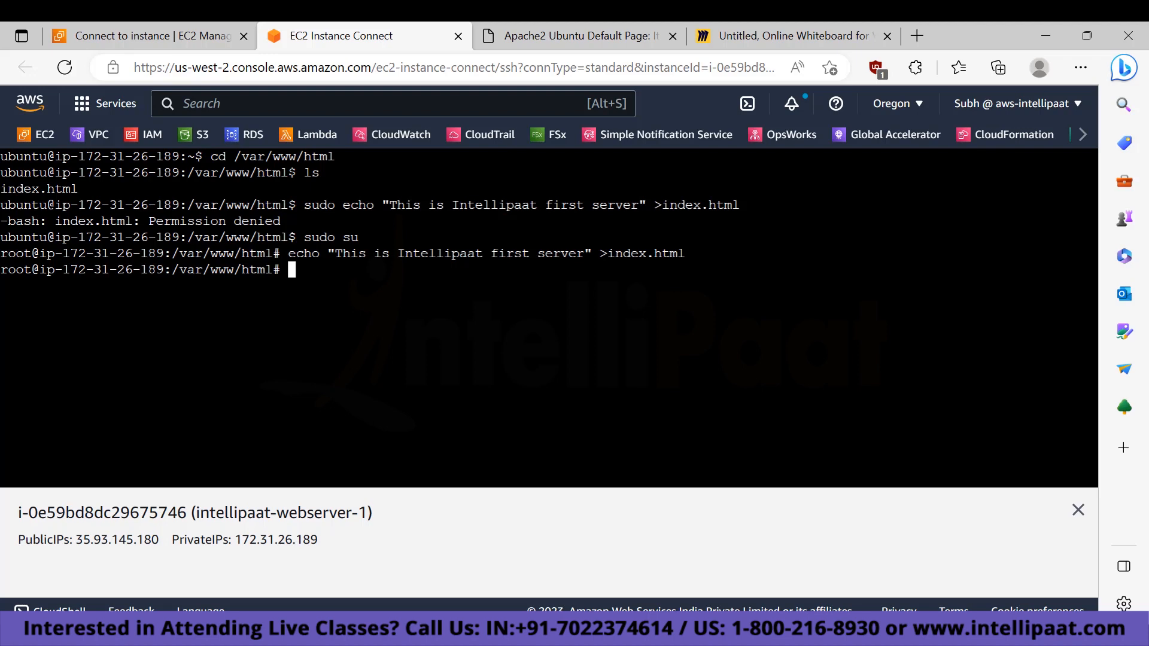
Reload the web page at 35.93.145.180 and highlight its text.
left_click(560, 24)
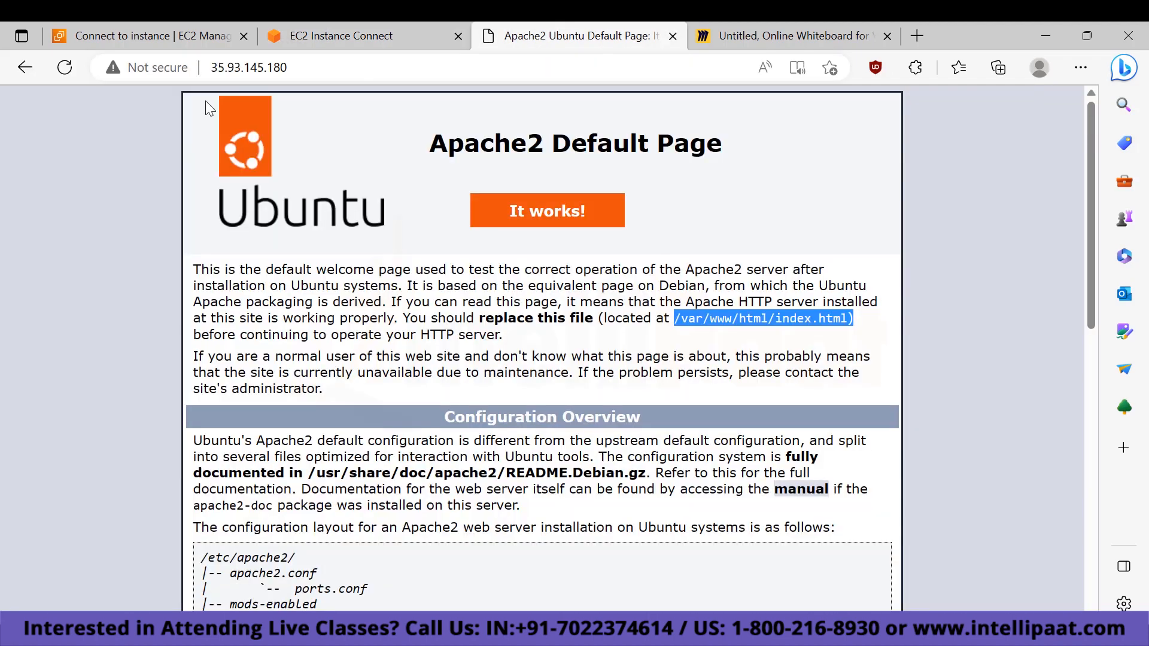
left_click(64, 67)
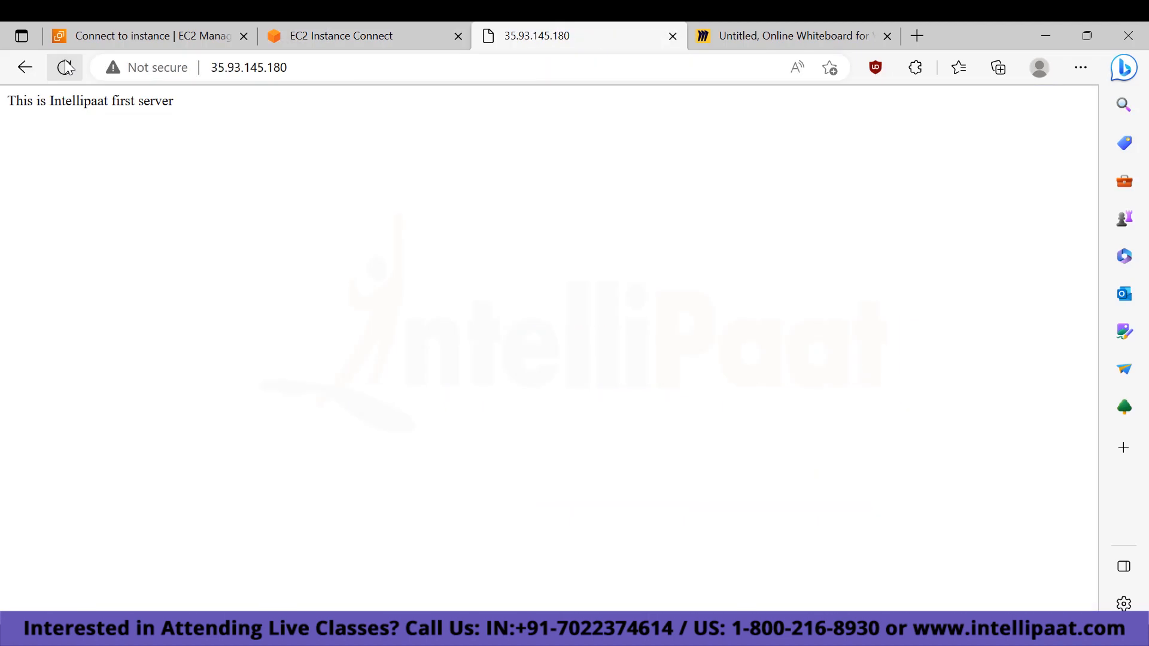
left_click_drag(11, 102, 189, 108)
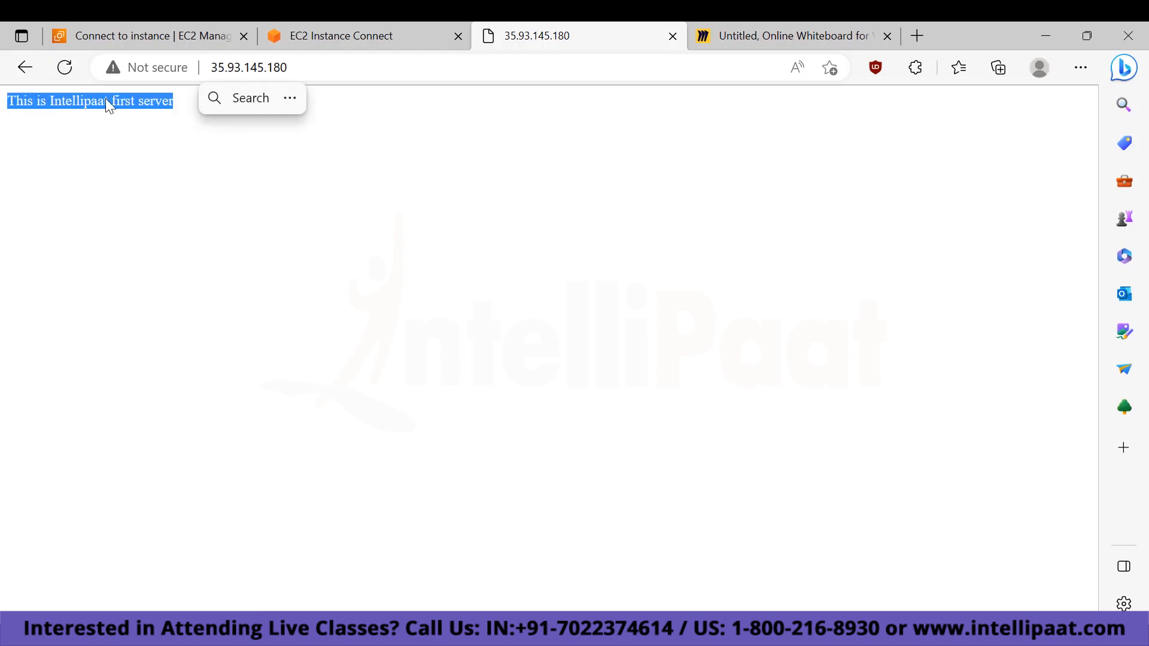
Go back to the EC2 instances list and connect to intellipaat-webserver-2 through EC2 Instance Connect with the ubuntu user name.
left_click(131, 24)
scroll(313, 328, "up", 2)
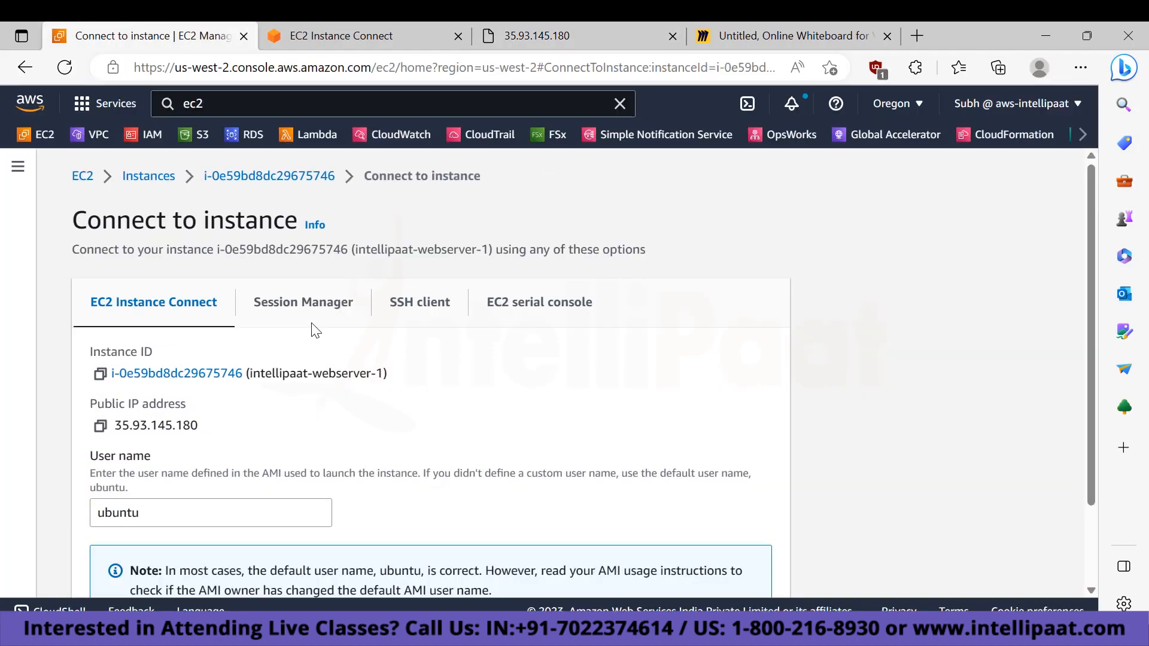
left_click(146, 180)
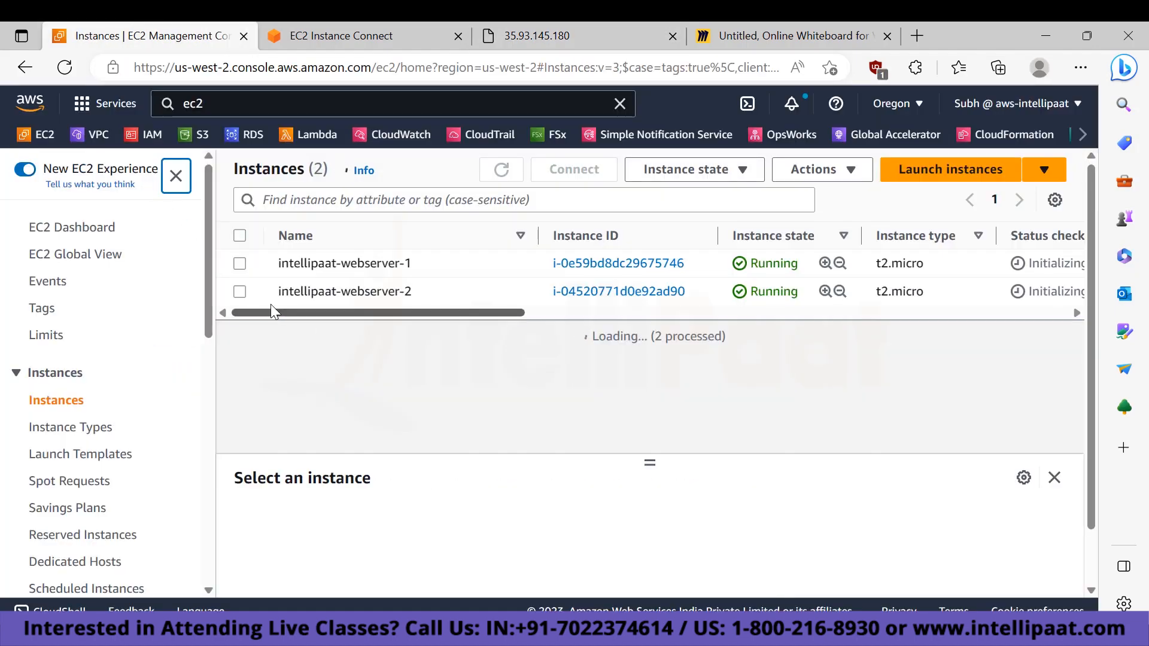
left_click(239, 292)
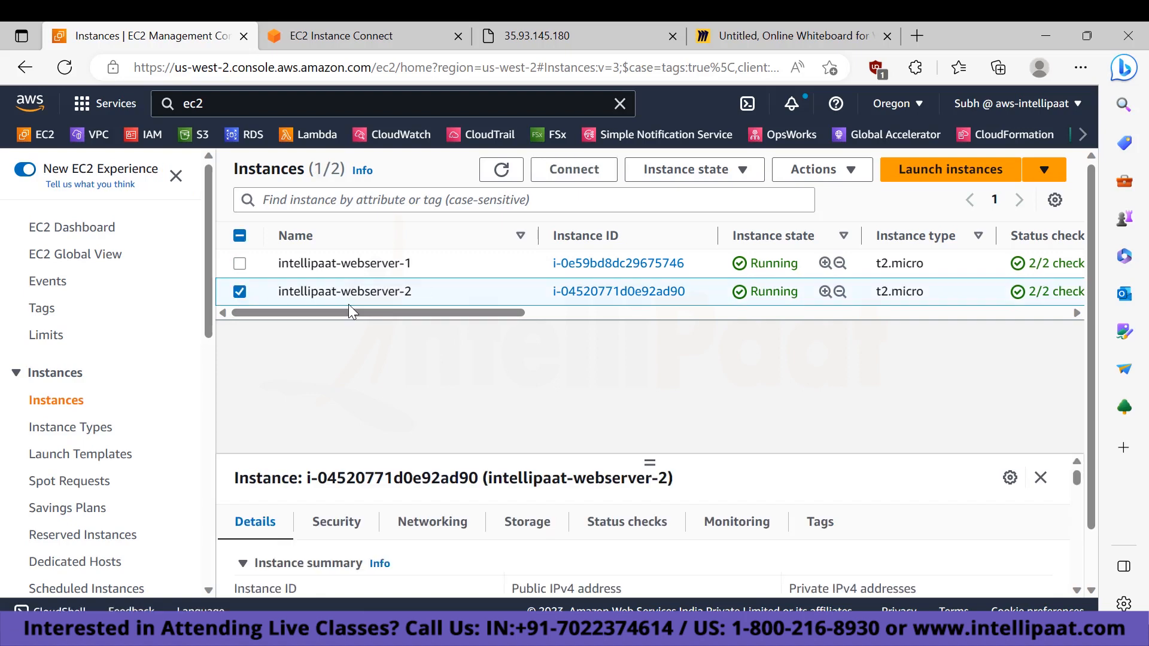
left_click(585, 172)
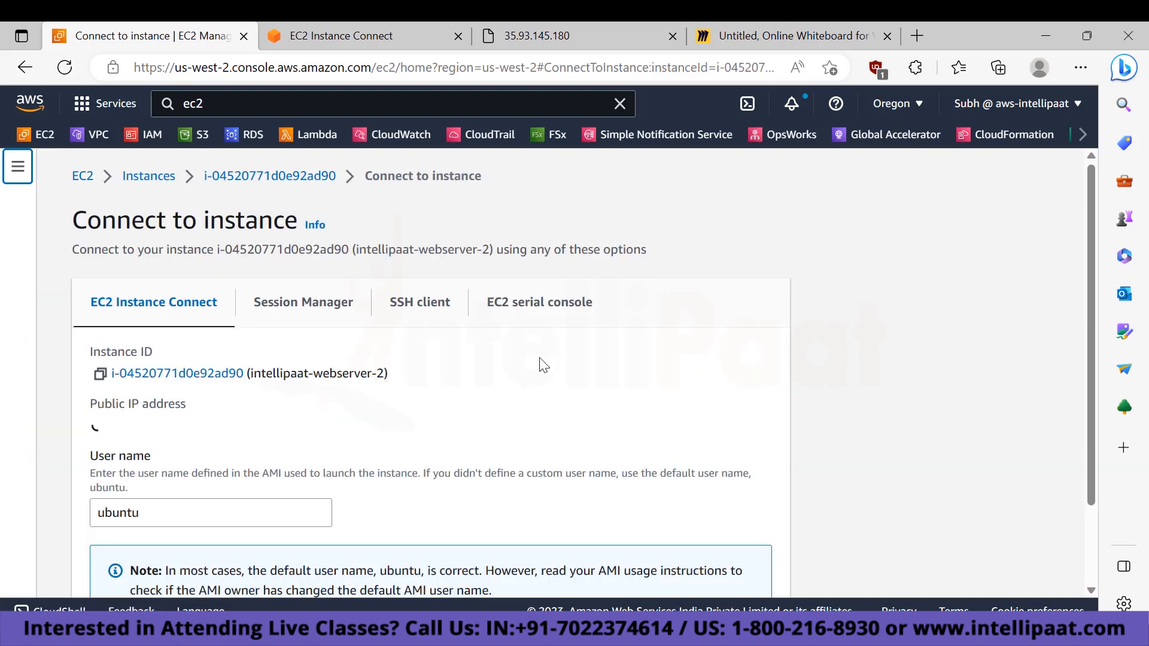
scroll(542, 374, "down", 2)
left_click(743, 566)
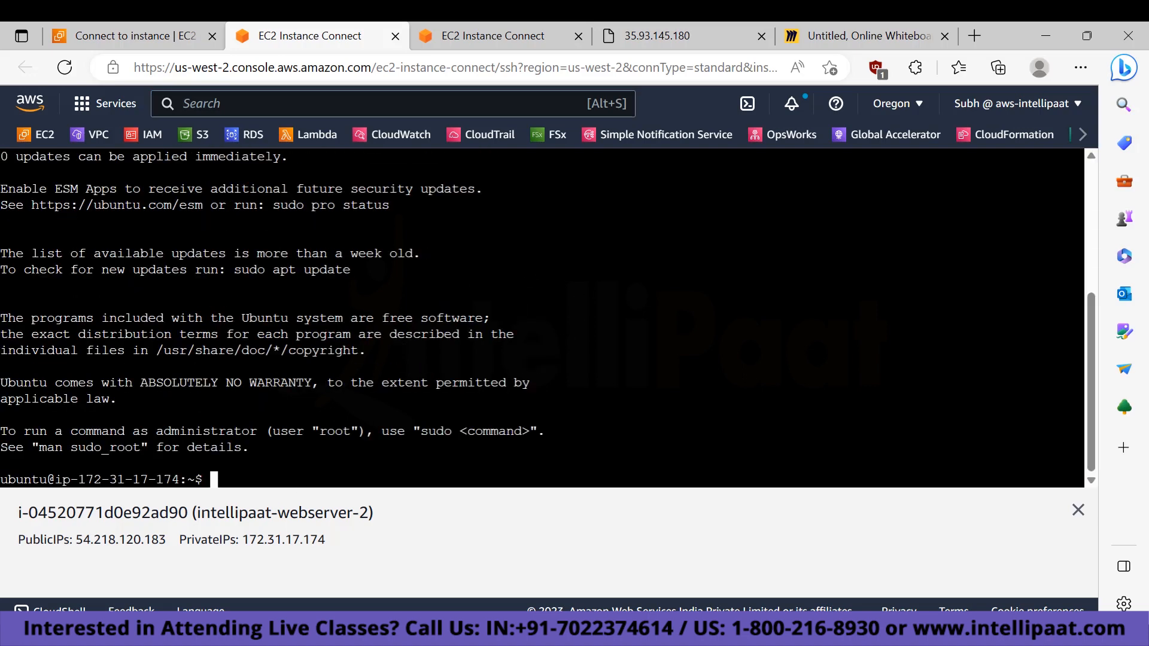
Clear the intellipaat-webserver-2 terminal and update its package lists with sudo apt-get update.
type("clear")
key("Return")
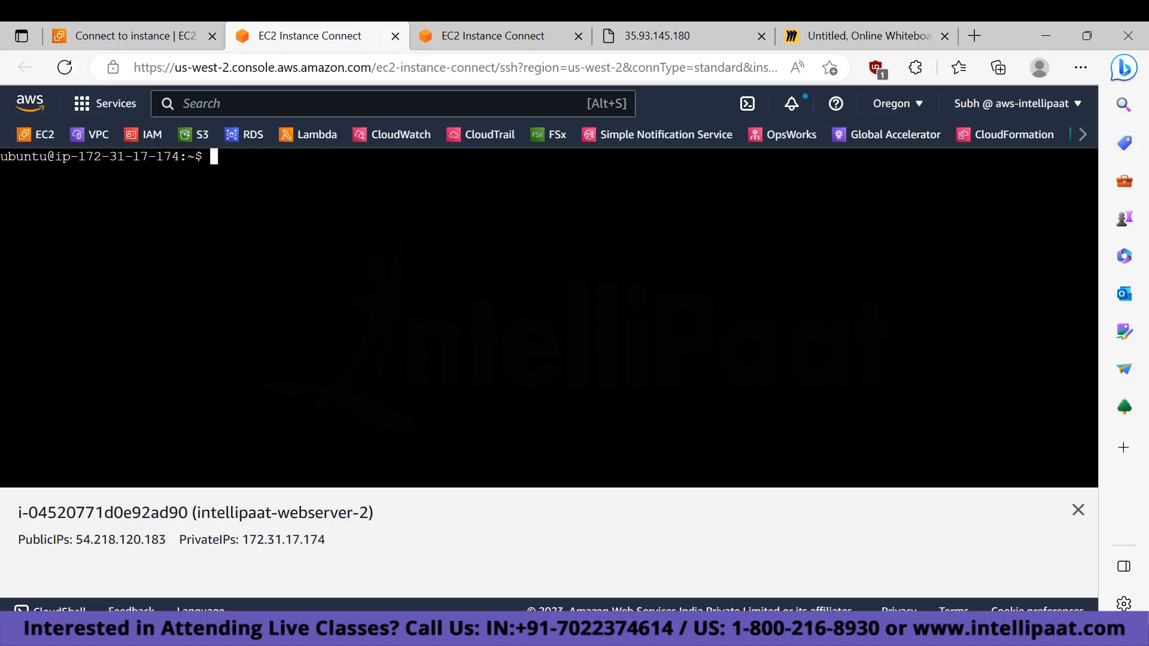
type("sudo apt-get update")
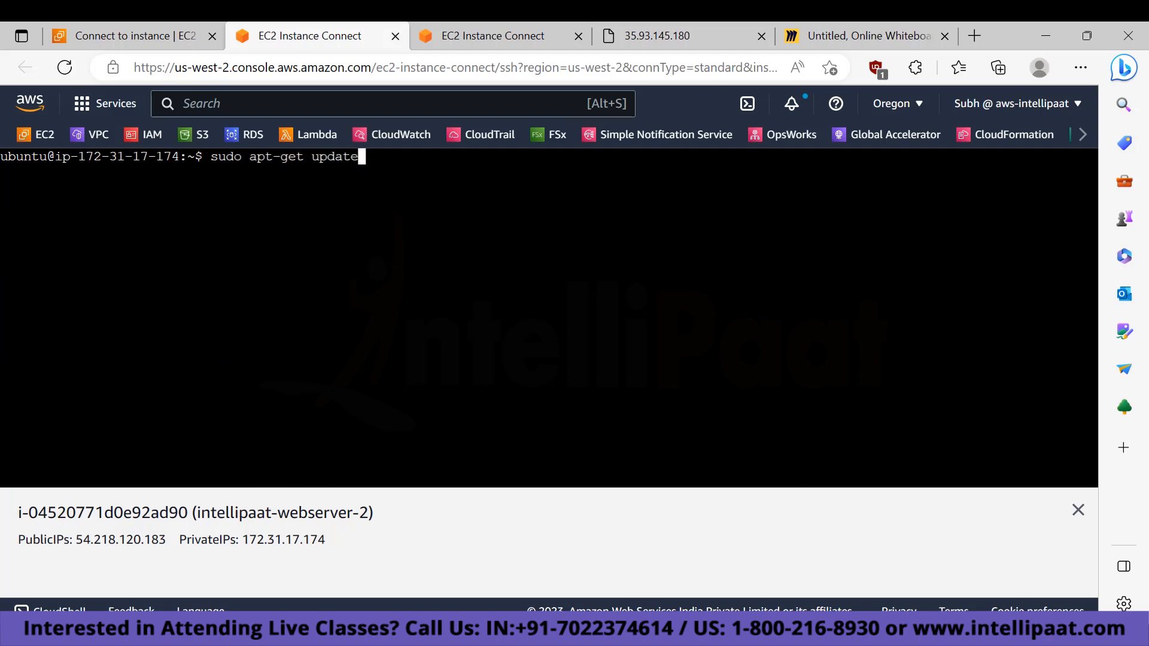
key("Return")
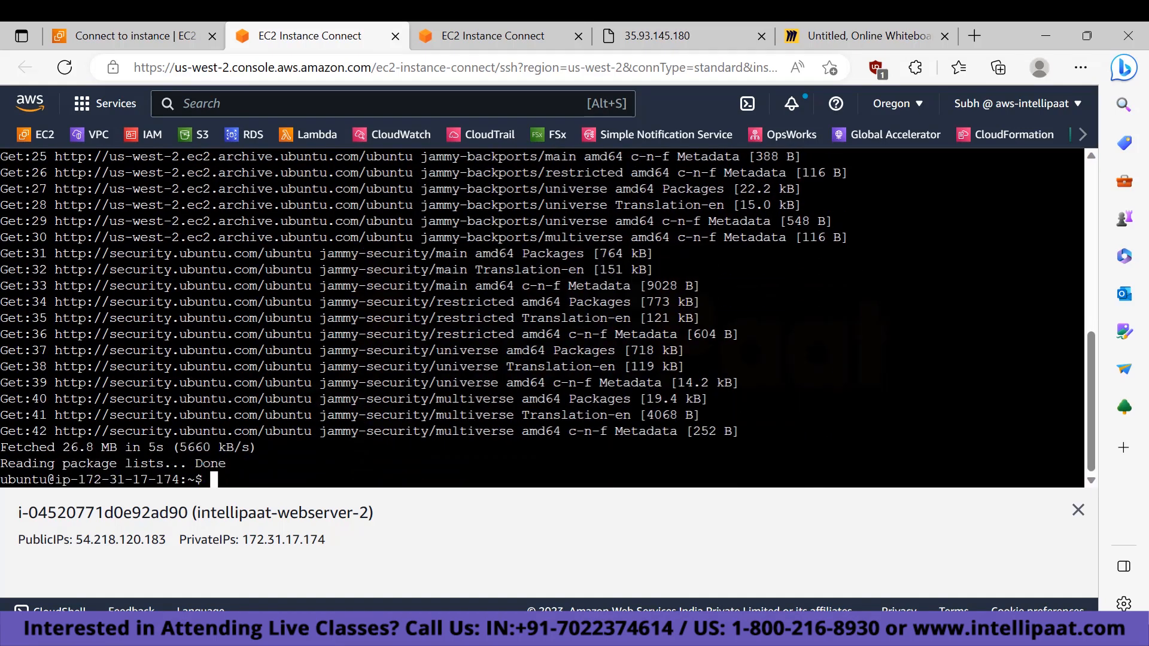
Clear the terminal and install Apache on intellipaat-webserver-2 with sudo apt-get install apache2 -y.
type("clear")
key("Return")
type("sudo apt")
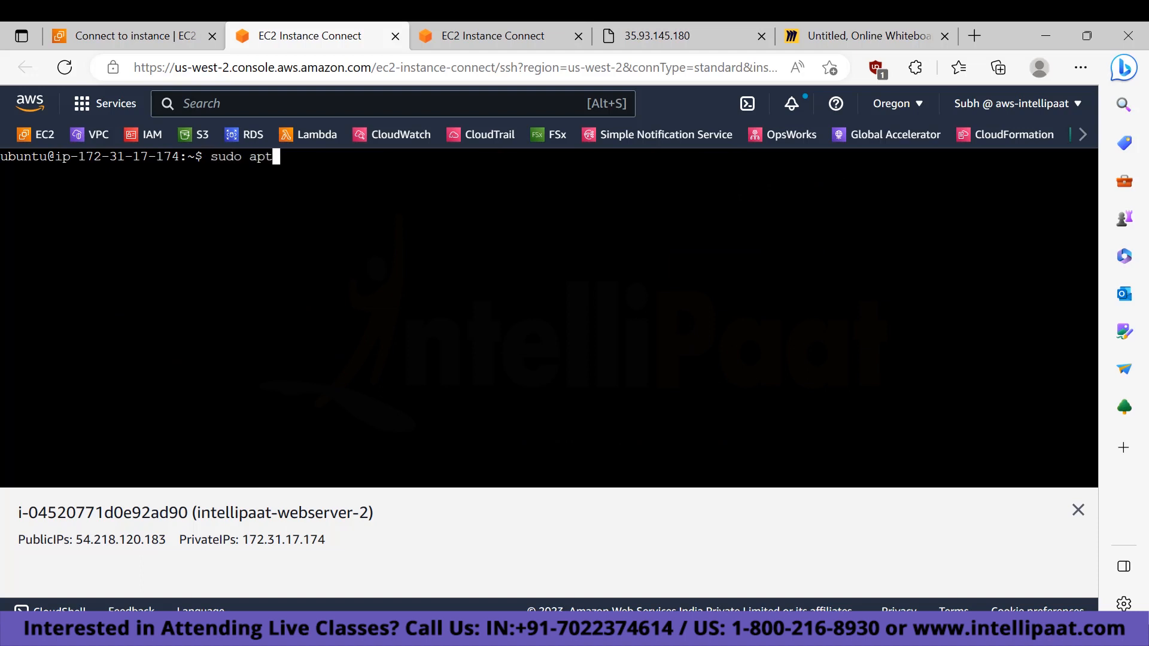
type("-get install apache")
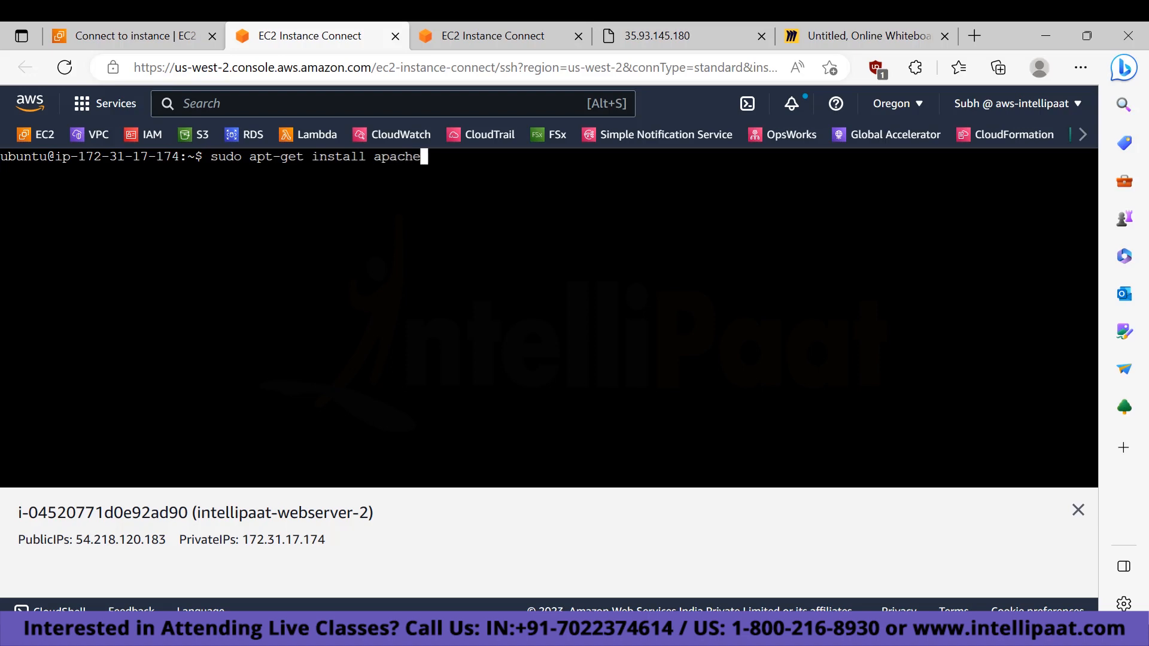
type("2 -y")
key("Return")
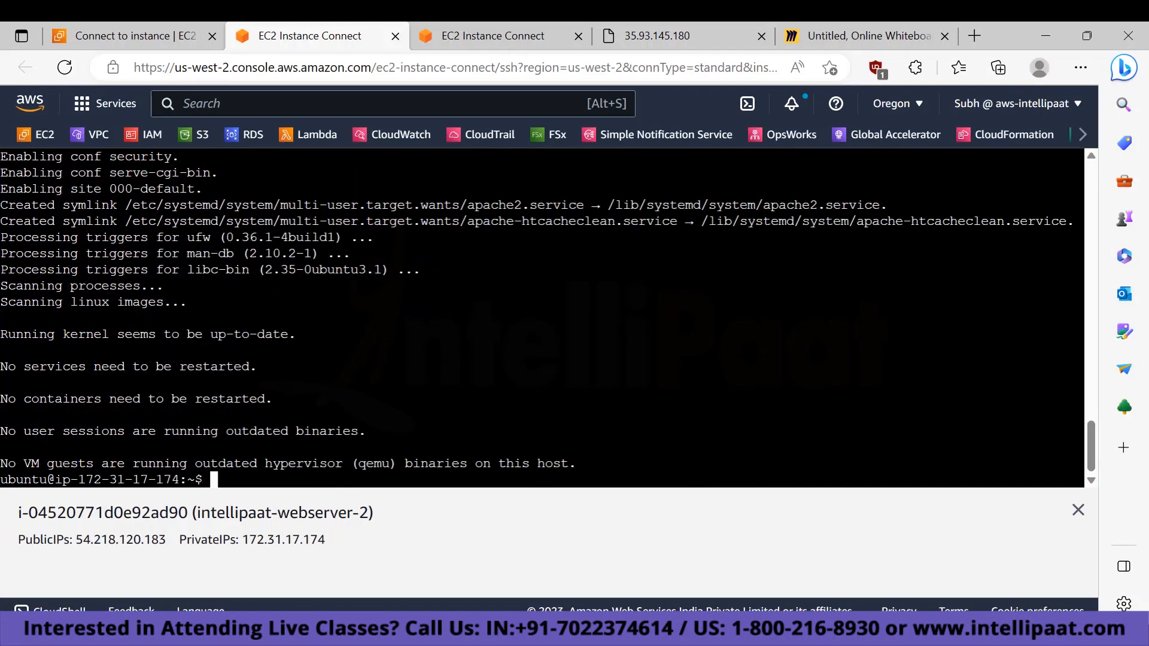
Copy intellipaat-webserver-2's public IP address 54.218.120.183 and open it in a new browser tab.
left_click_drag(169, 534, 77, 538)
key("ctrl+c")
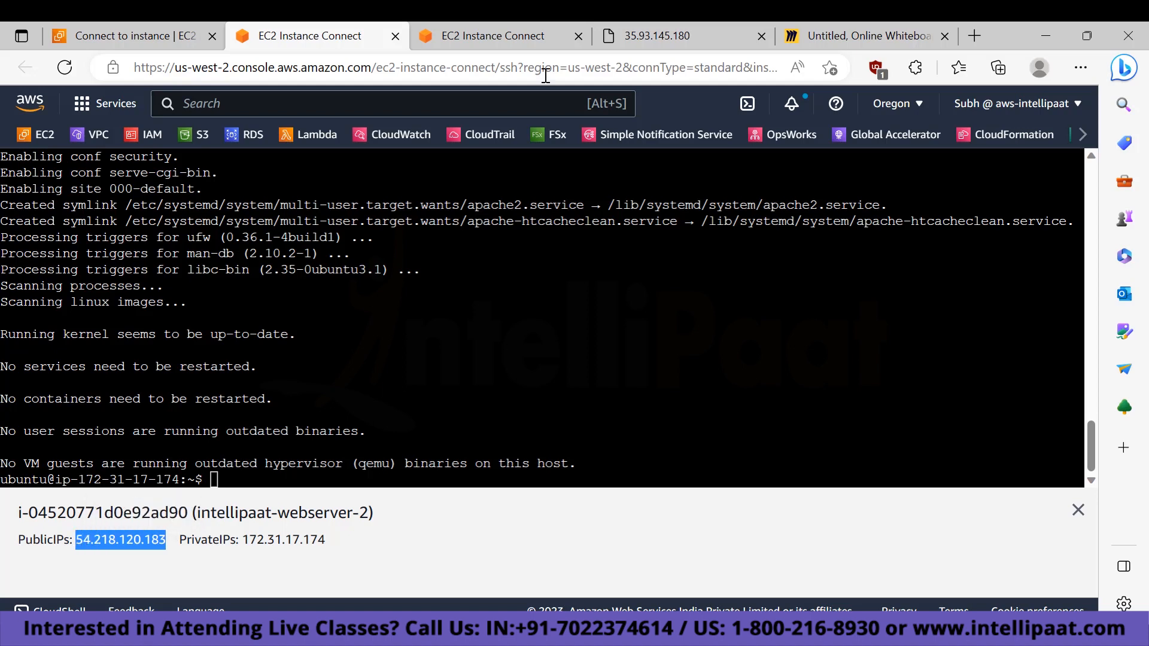
left_click(640, 24)
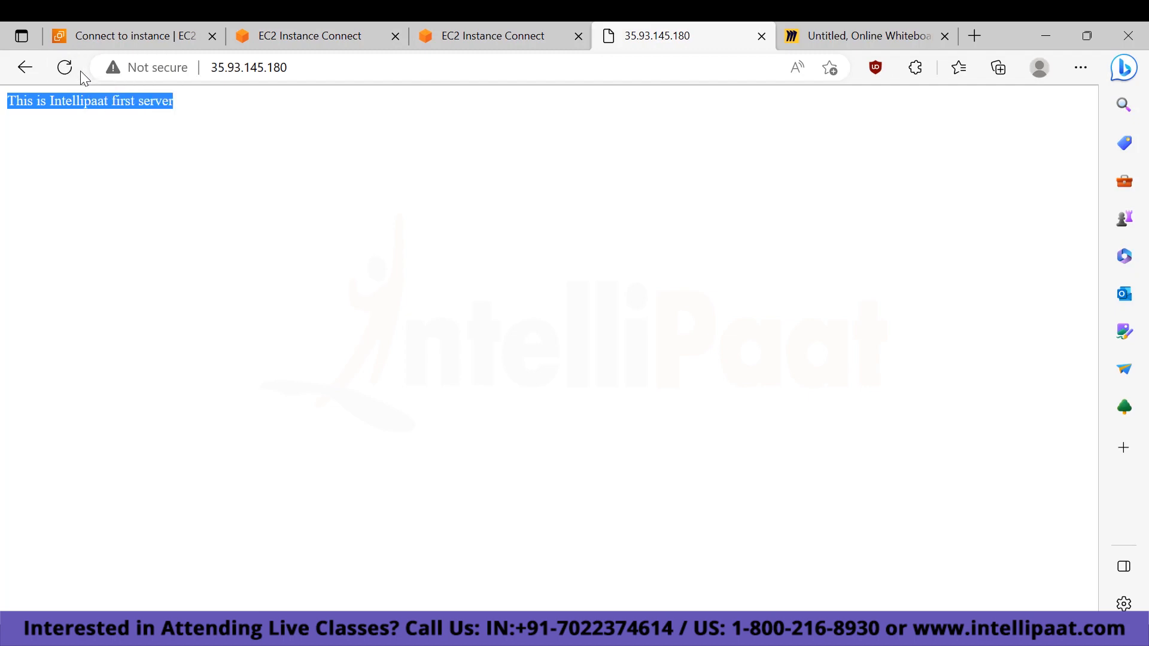
left_click(500, 23)
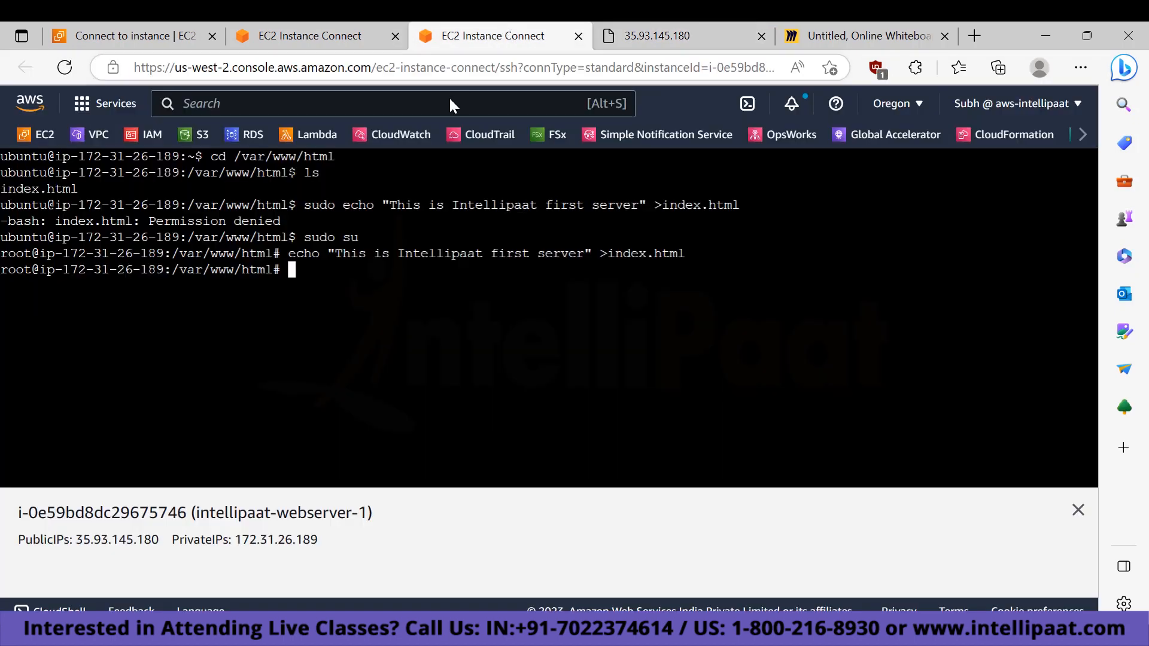
right_click(137, 114)
key("Escape")
right_click(53, 103)
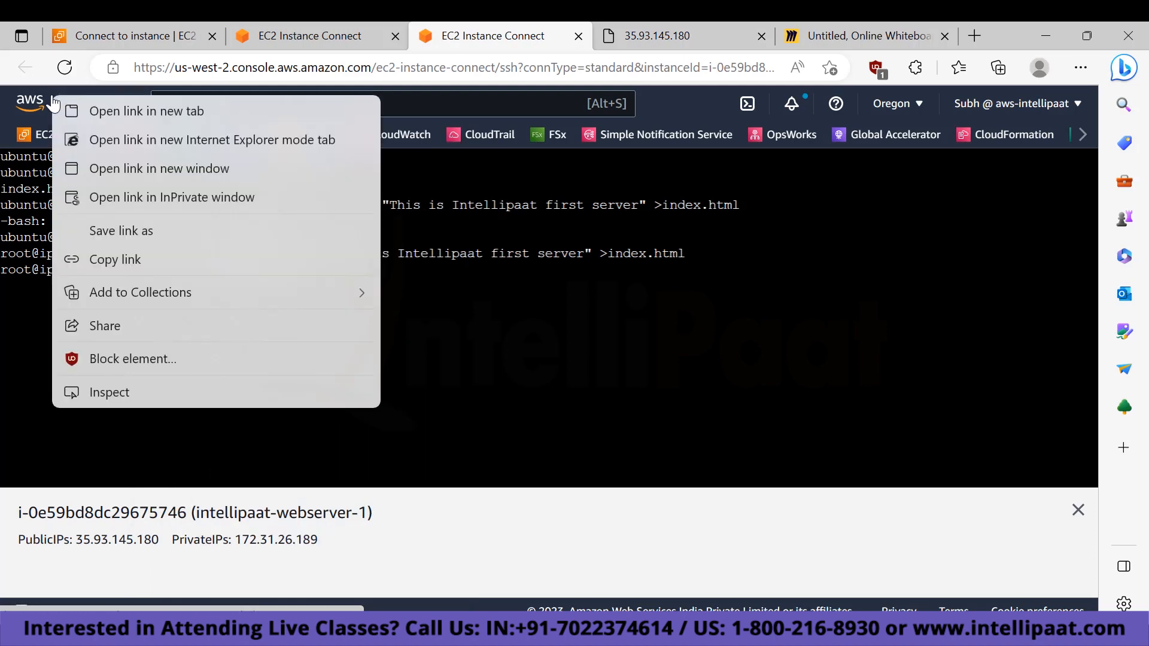
left_click(150, 121)
left_click(587, 66)
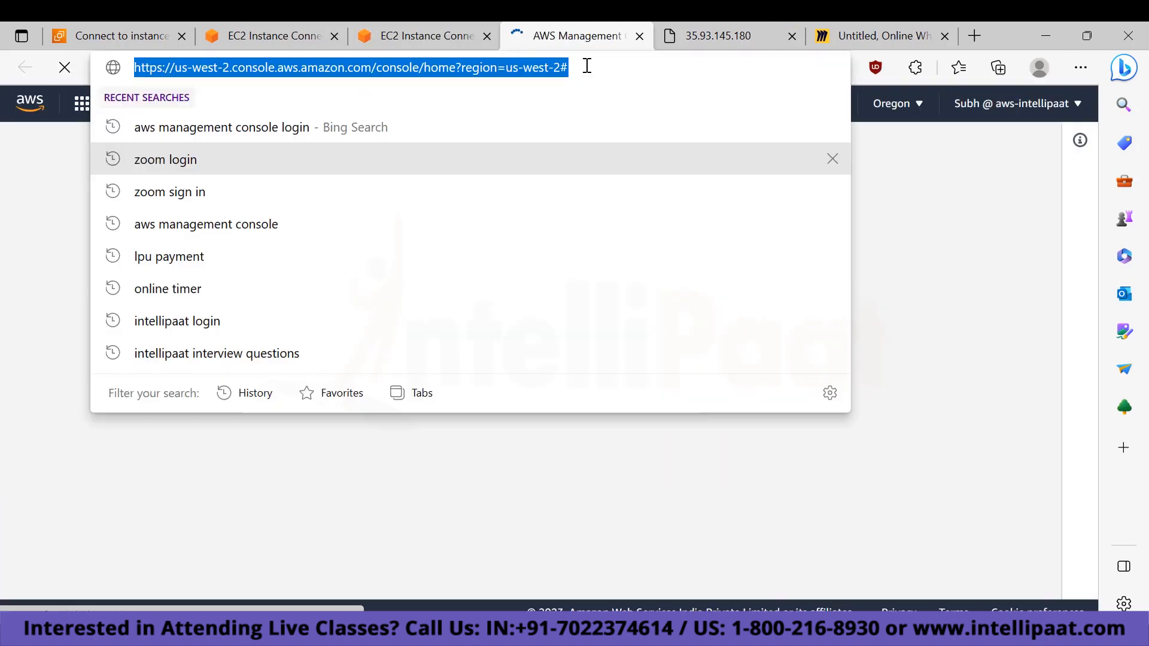
key("ctrl+v")
key("Return")
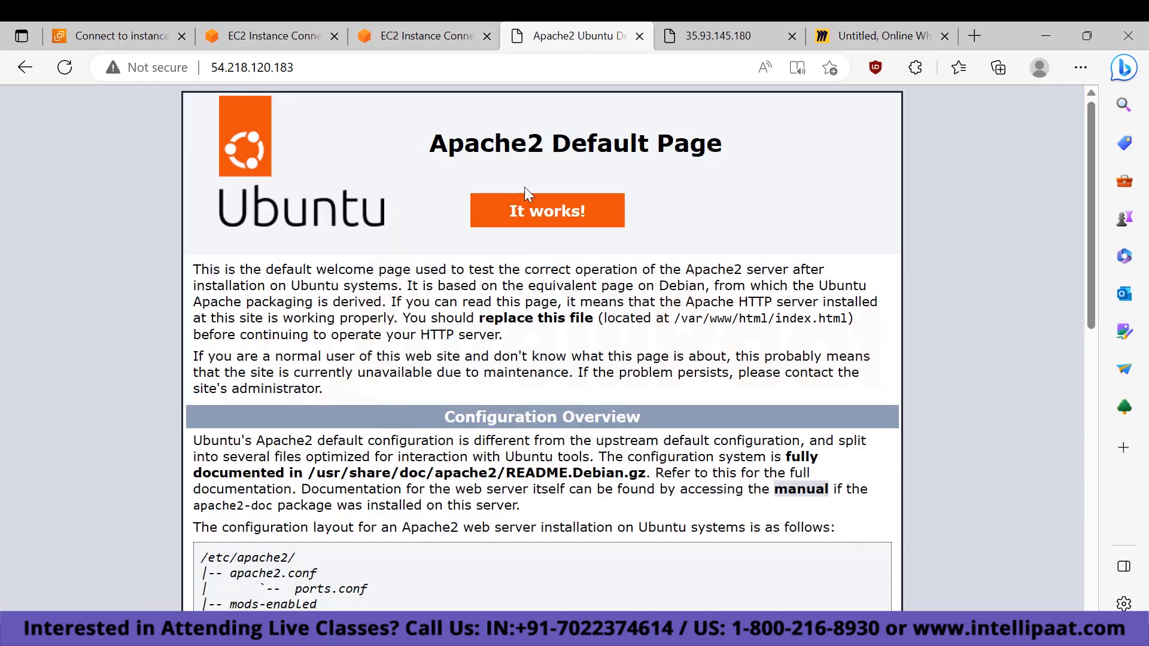
Return to the intellipaat-webserver-2 terminal, change to the /var/www/html directory and clear the terminal.
left_click(413, 30)
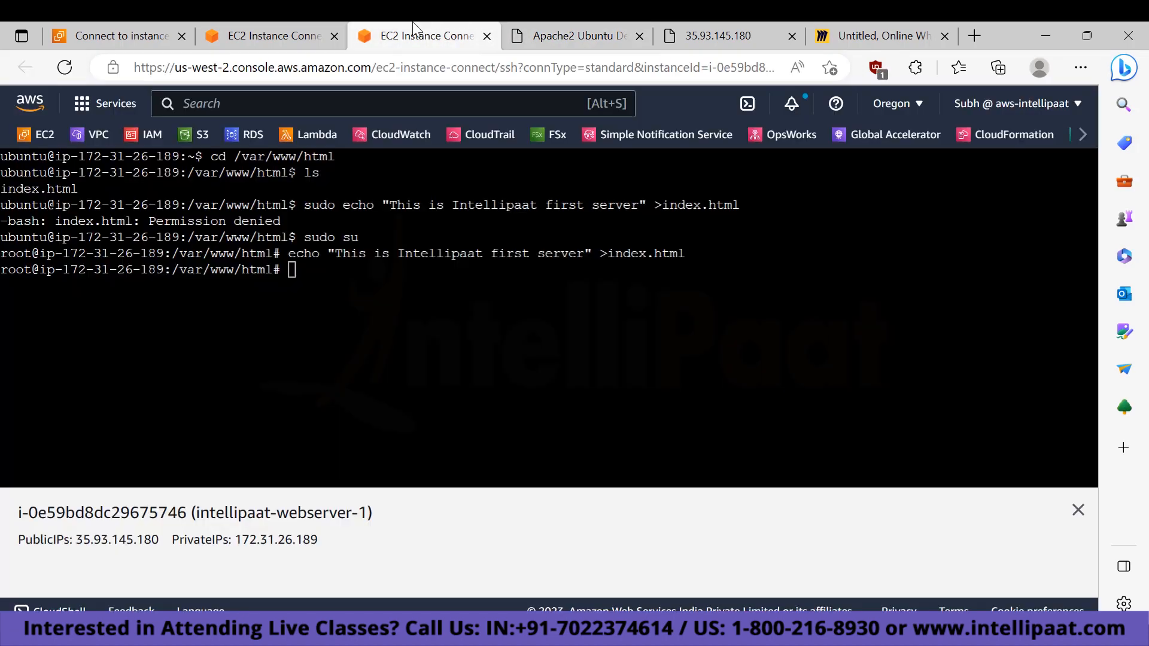
left_click(249, 25)
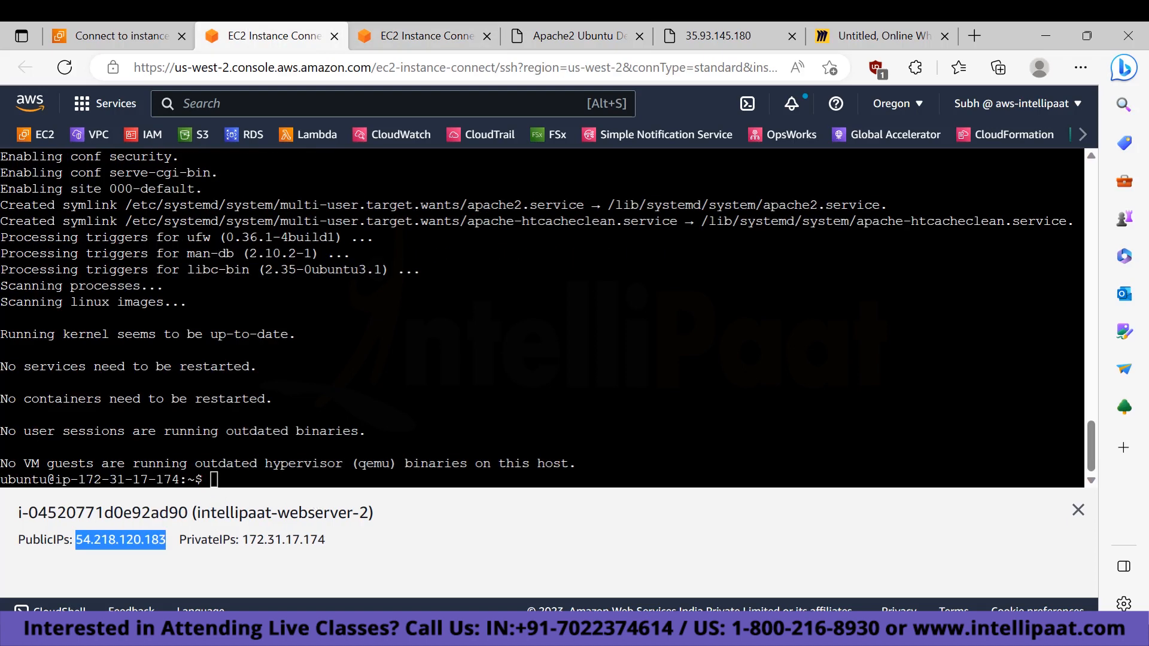
left_click(215, 480)
type("cd ")
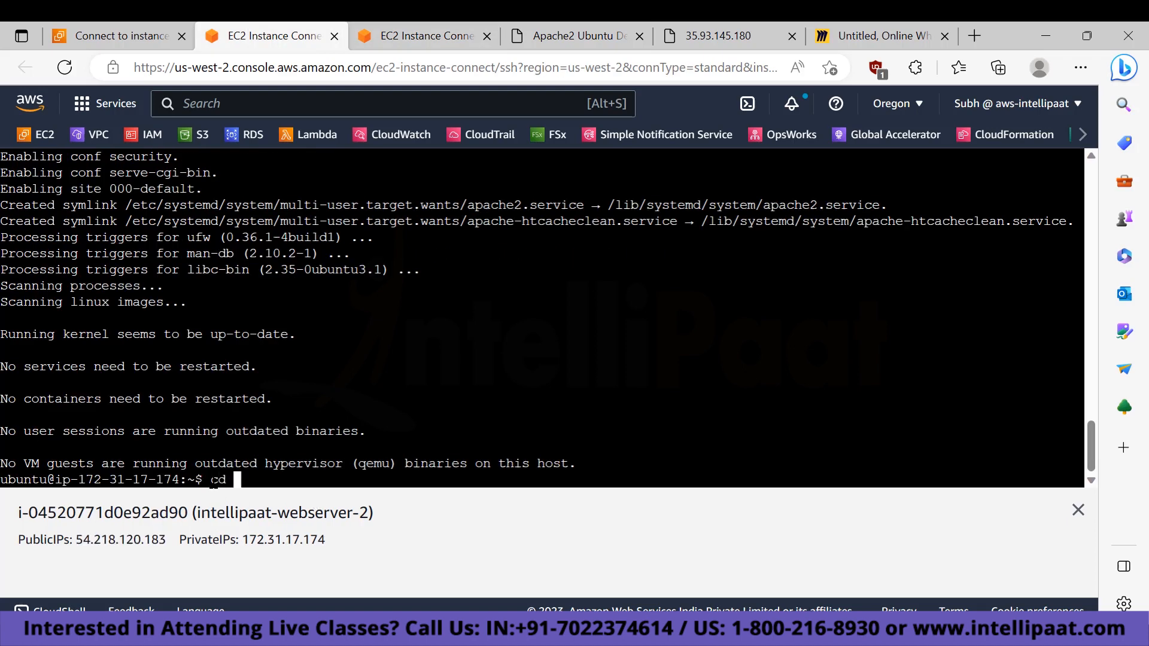
type("/var/www/html")
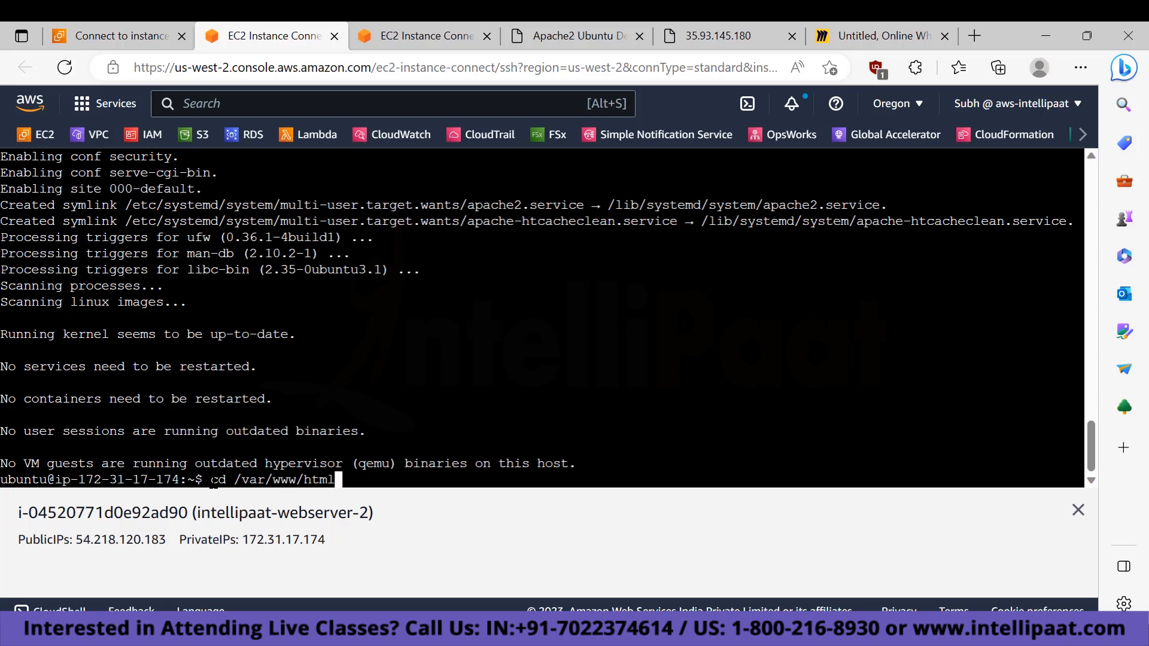
key("Return")
type("clear")
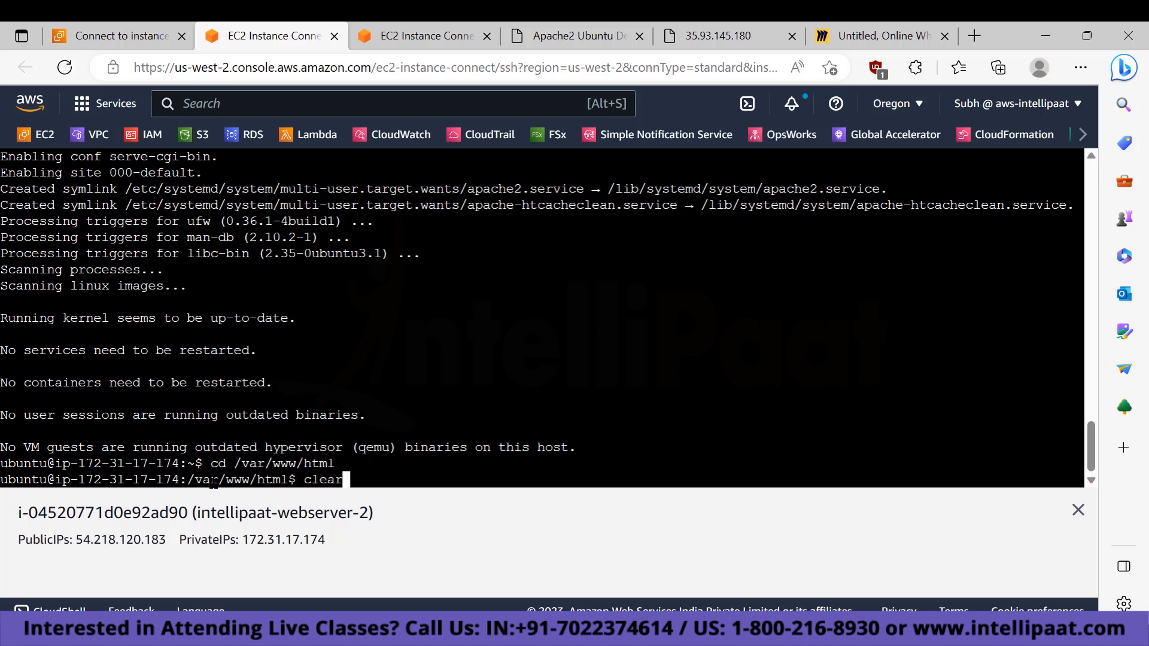
key("Return")
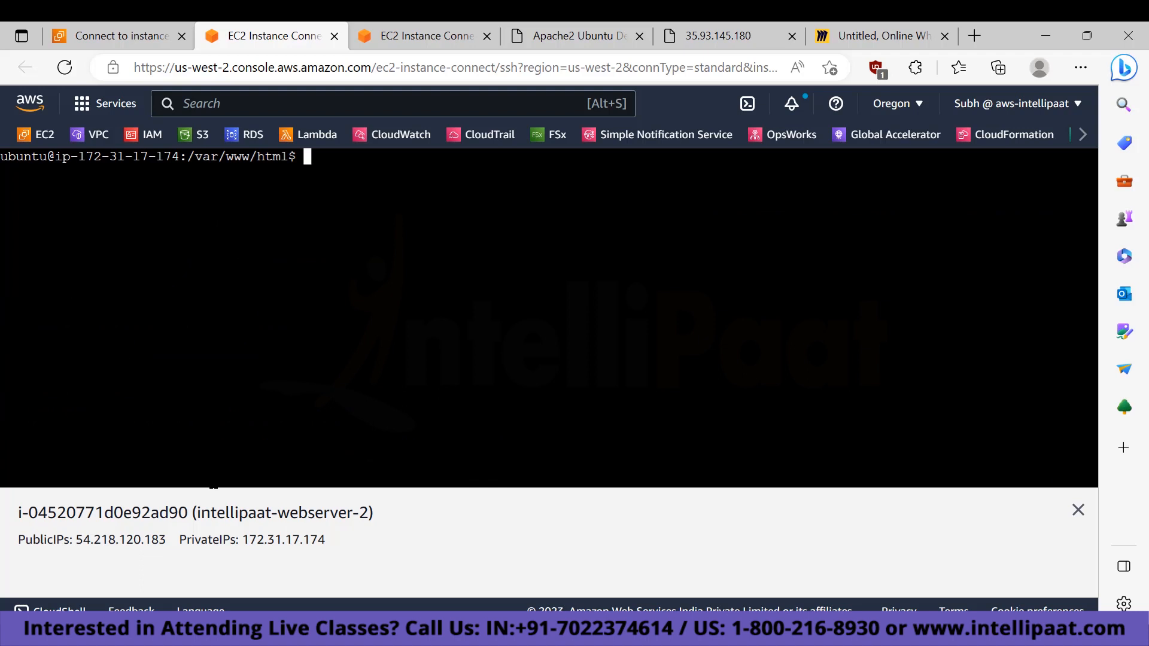
List the files in /var/www/html and switch to the root user with sudo su.
type("ls")
key("Return")
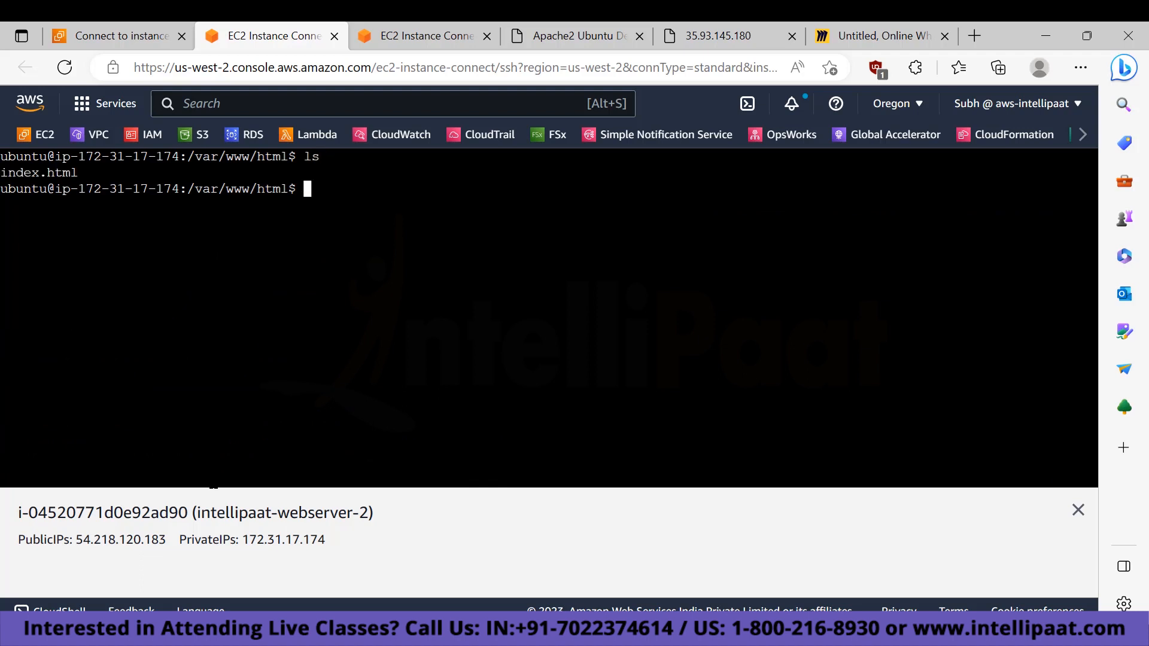
type("sudo su")
key("Return")
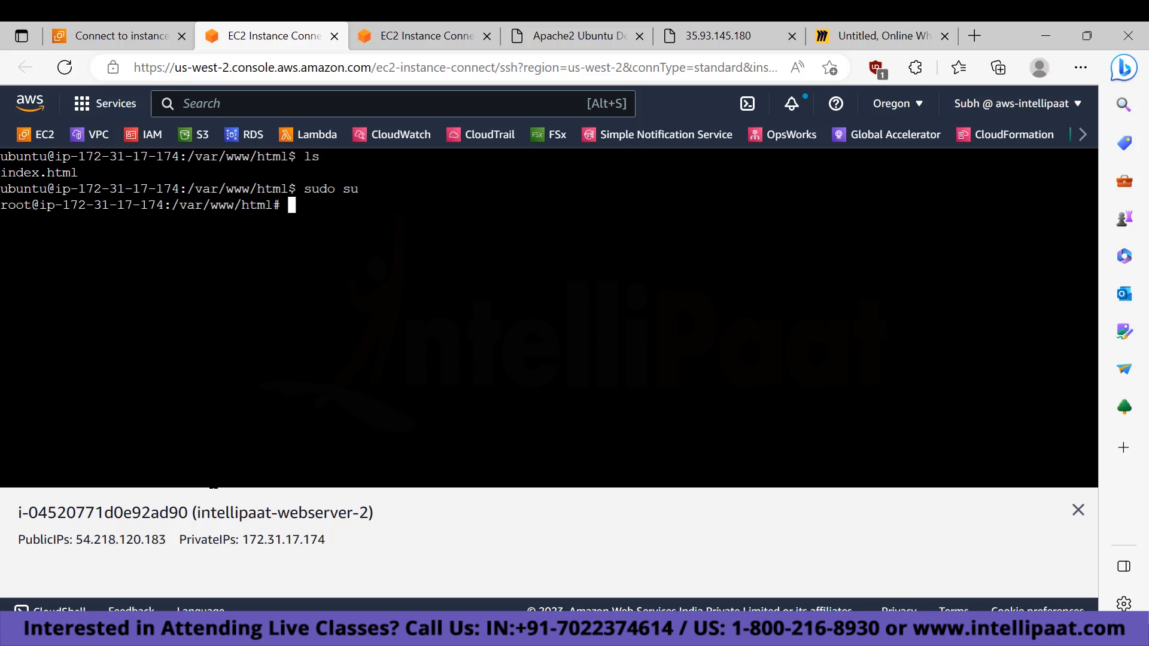
Overwrite index.html on intellipaat-webserver-2 with "This is Intellipaat second server" using echo, and reload the 54.218.120.183 page.
type("echo \"This is Inte")
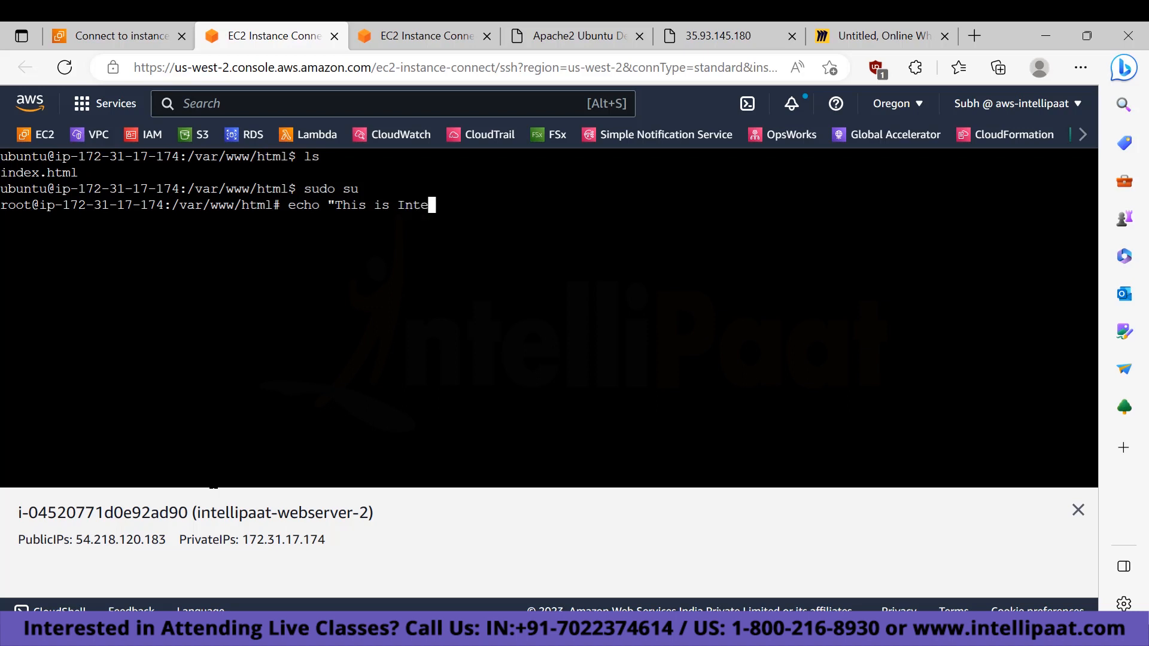
type("llipaat sercond")
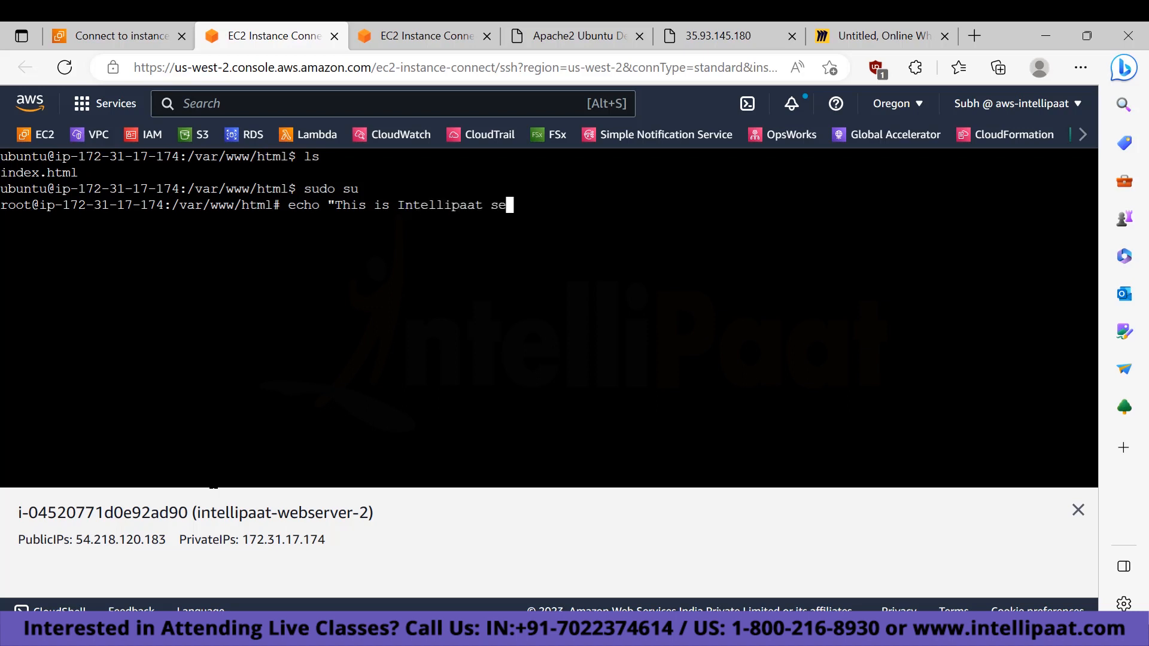
key("BackSpace")
key("BackSpace")
key("BackSpace")
key("BackSpace")
key("BackSpace")
key("BackSpace")
type("cond server")
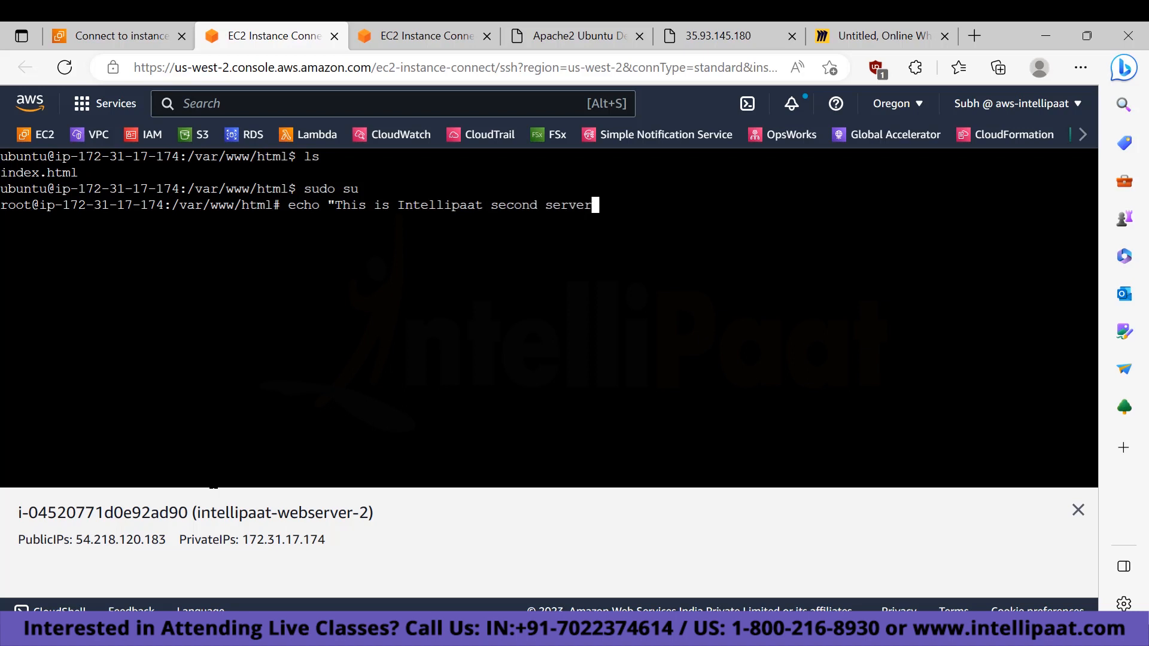
type("\" >index.html")
key("Return")
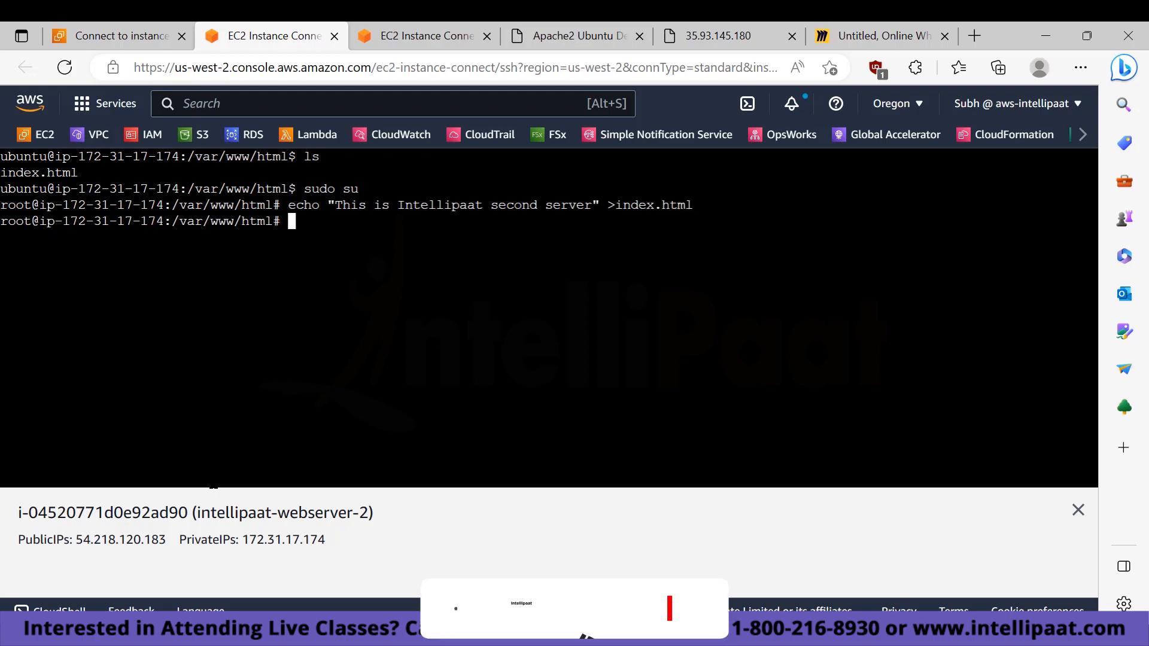
left_click(569, 36)
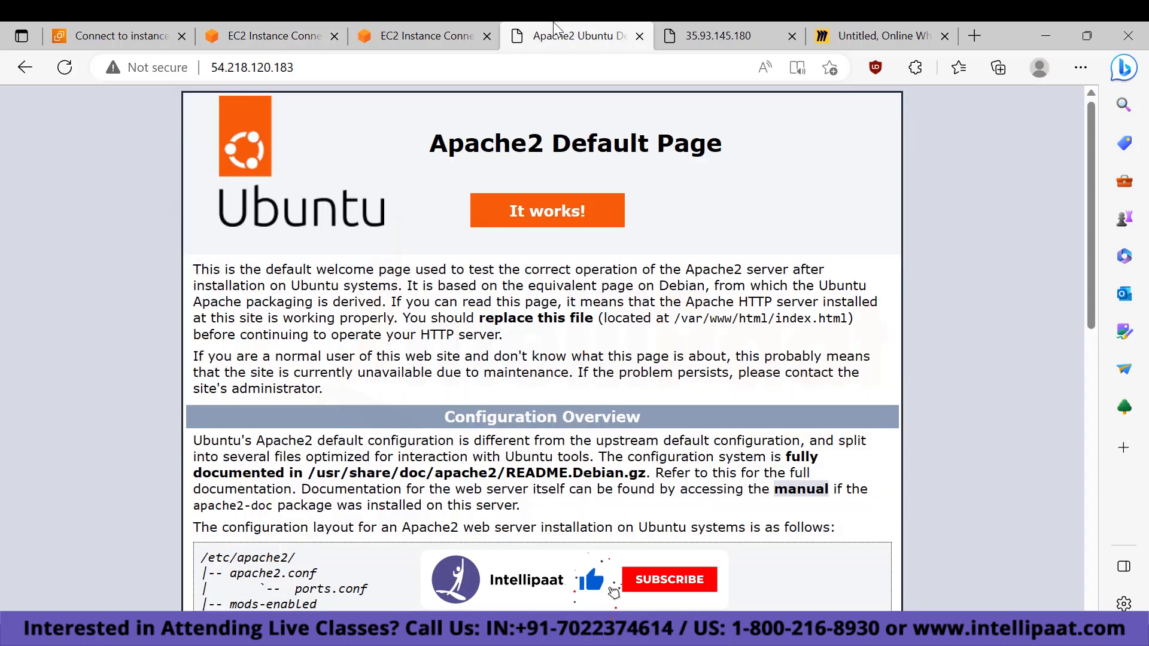
key("F5")
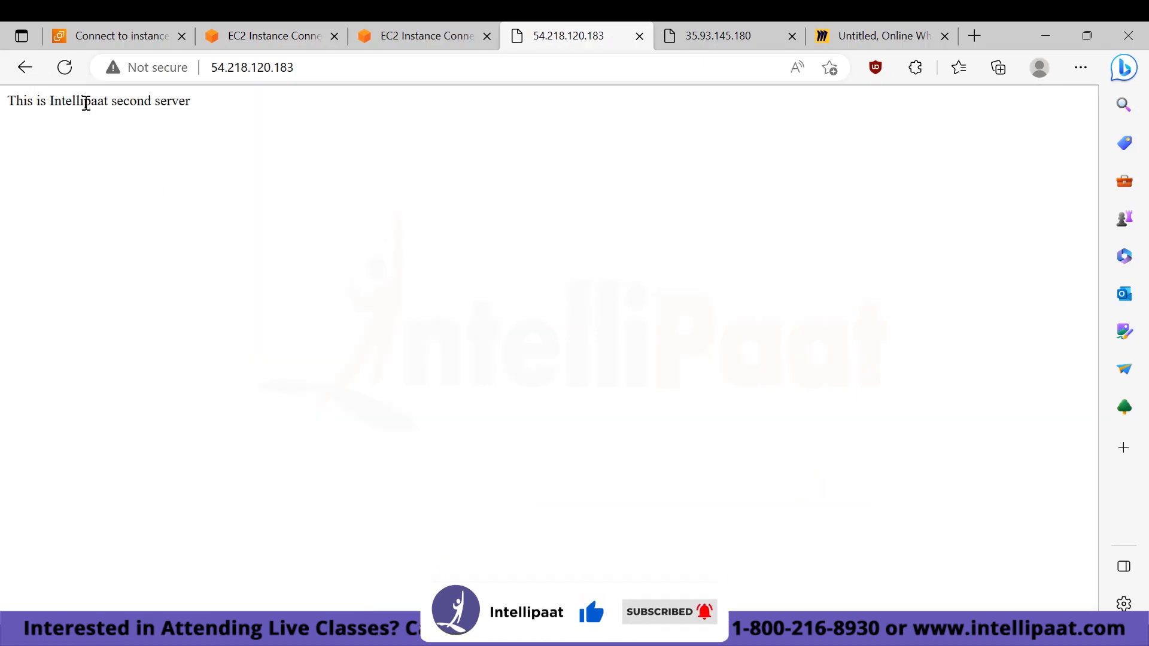
Return to the EC2 console's Connect to instance page and go from there to the Load Balancers list.
left_click(389, 24)
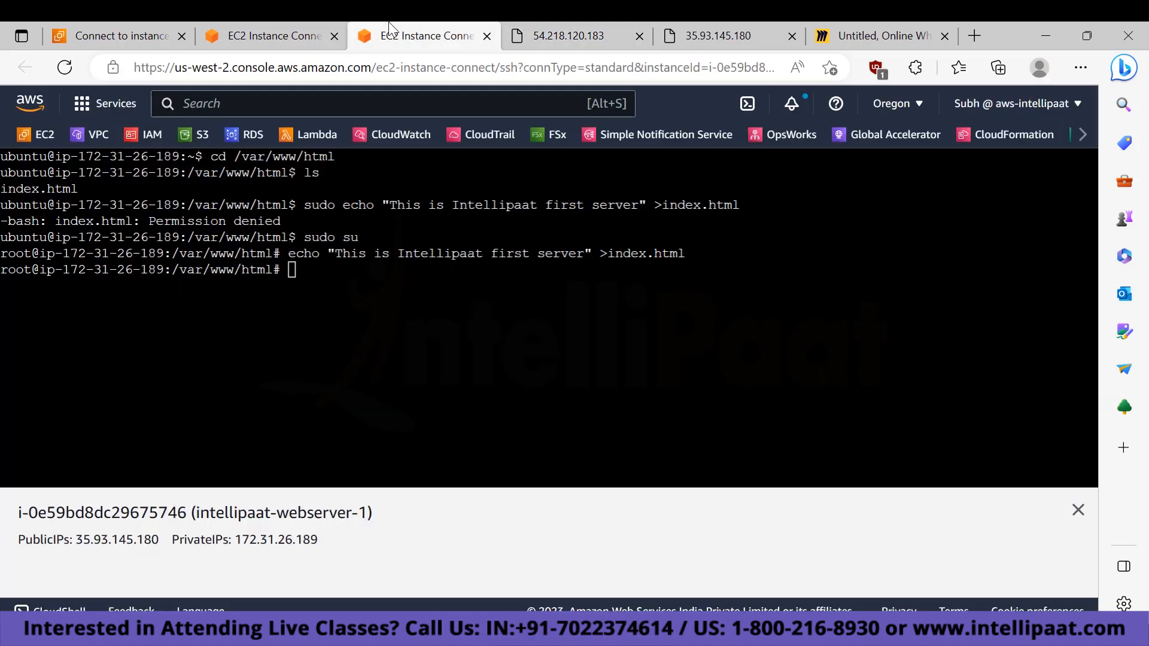
left_click(228, 27)
left_click(117, 36)
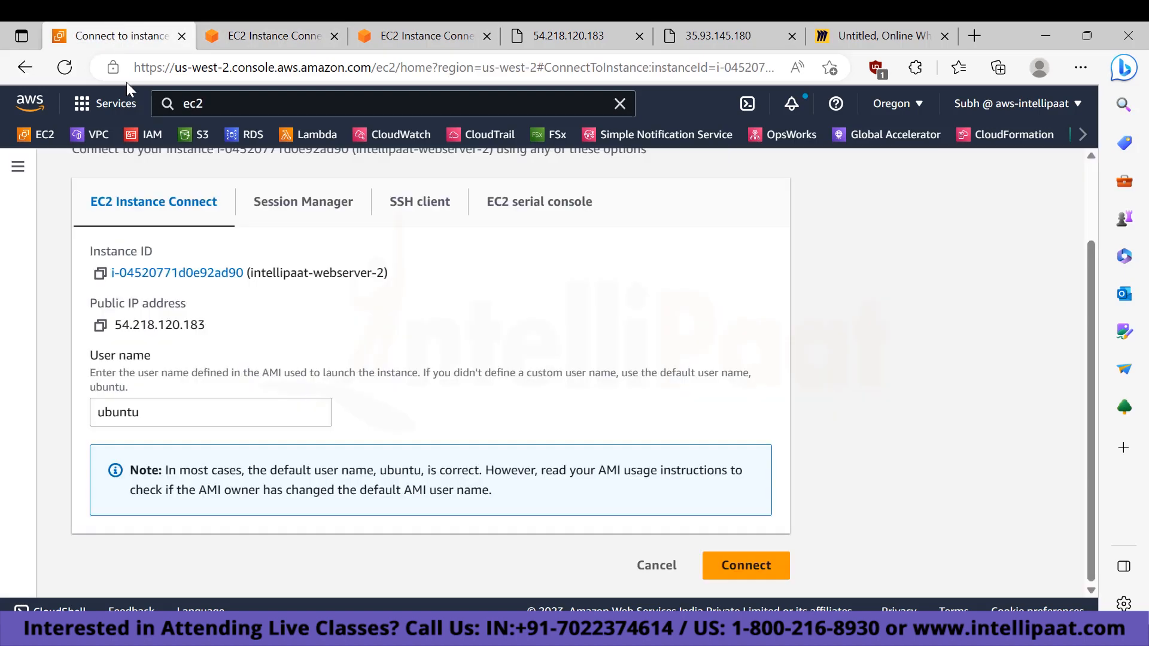
left_click(18, 167)
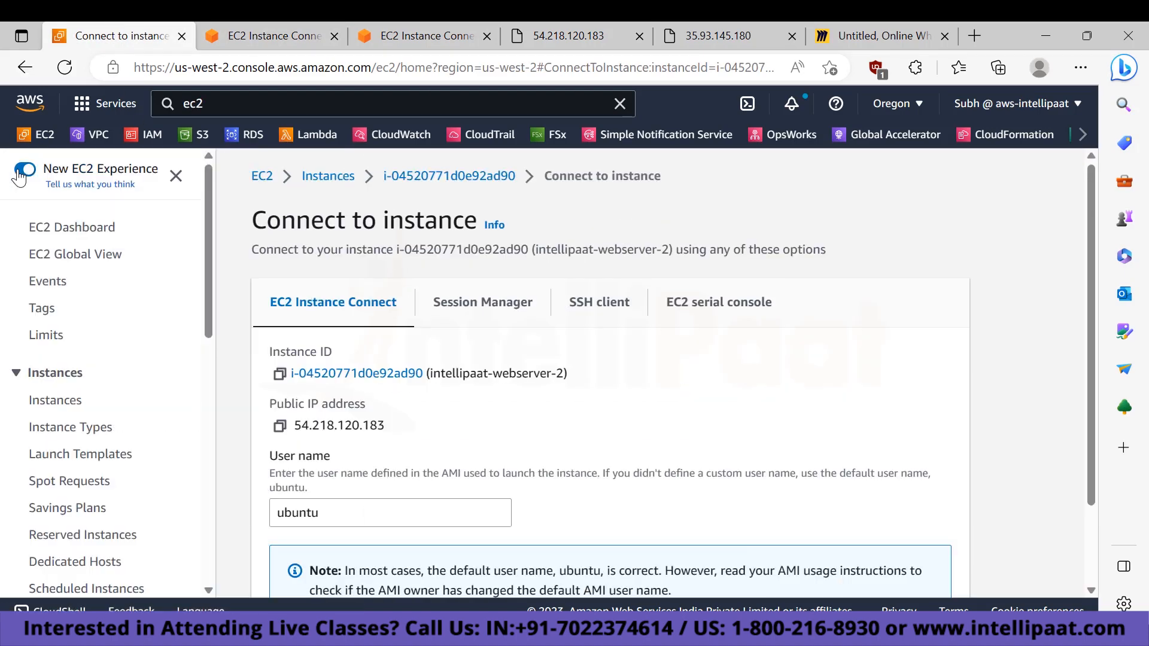
scroll(116, 368, "down", 4)
scroll(120, 370, "down", 6)
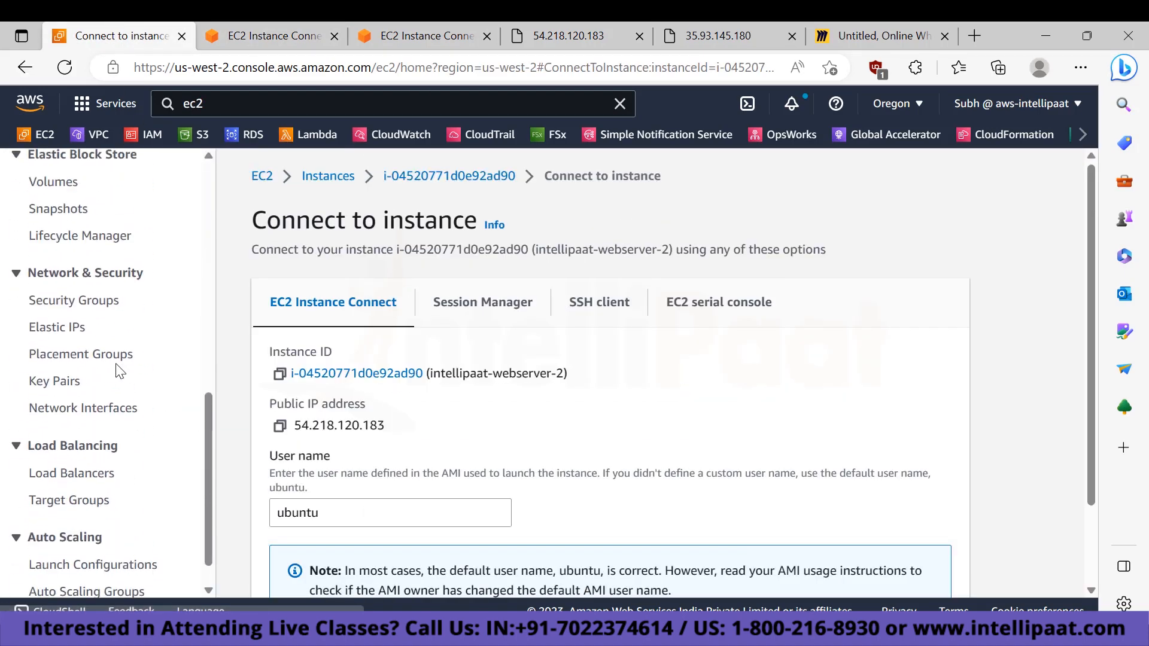
scroll(114, 401, "up", 10)
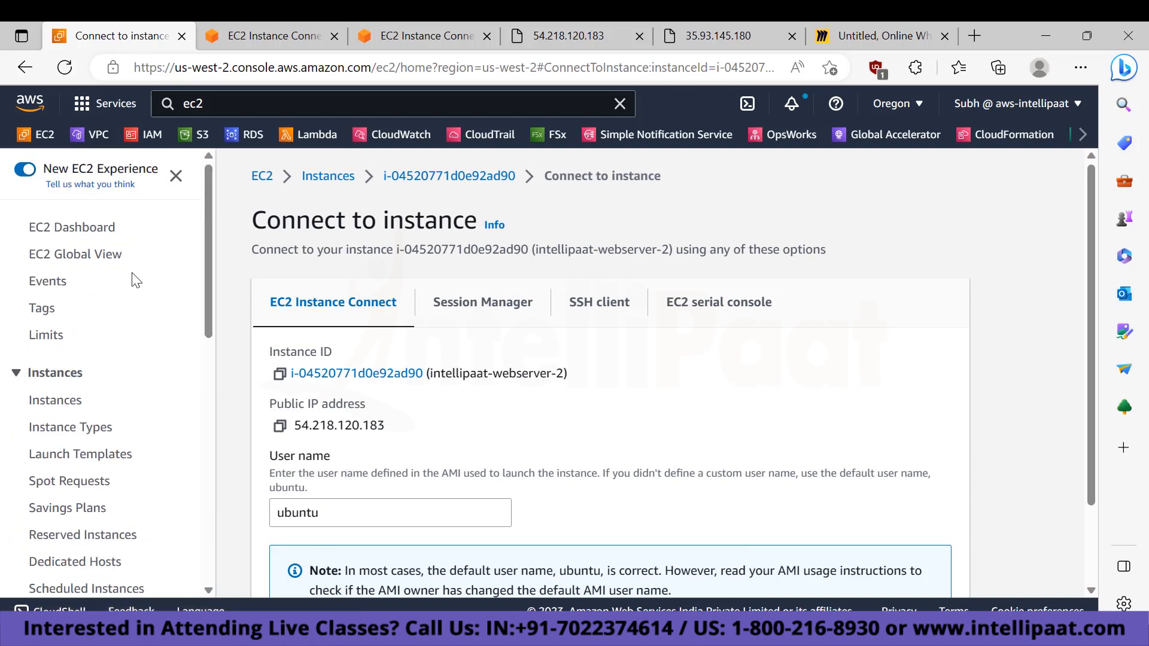
scroll(131, 424, "down", 7)
scroll(133, 424, "down", 3)
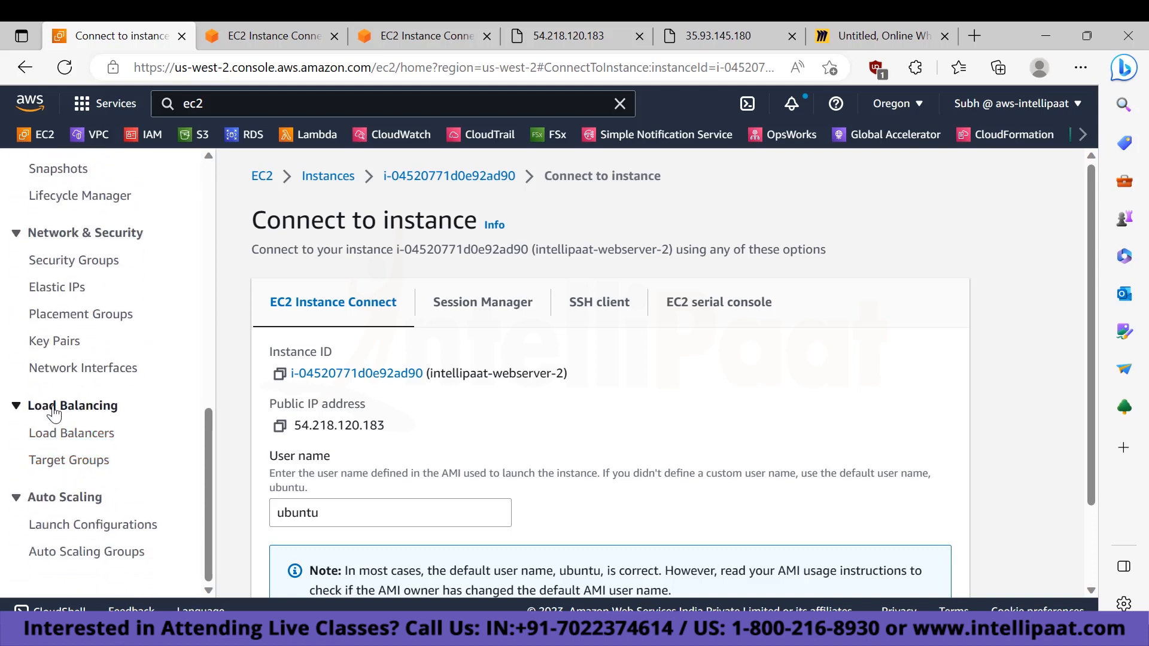
left_click(93, 435)
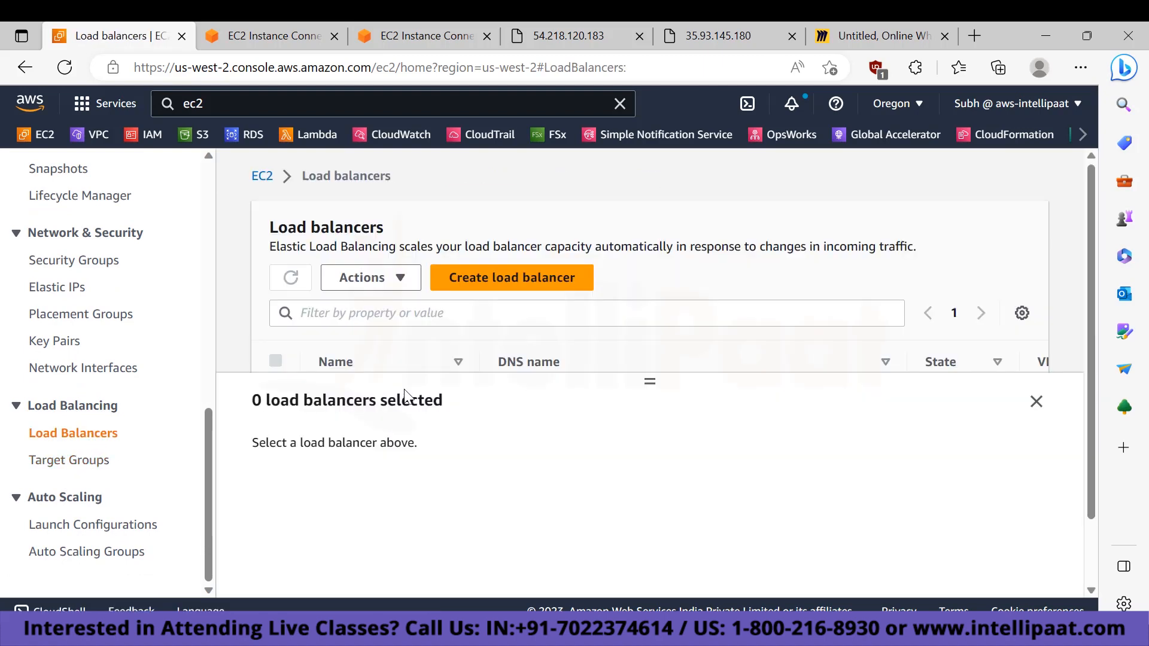
Start creating a load balancer, review the available types and choose Application Load Balancer.
left_click(492, 279)
scroll(381, 323, "down", 2)
scroll(380, 323, "down", 1)
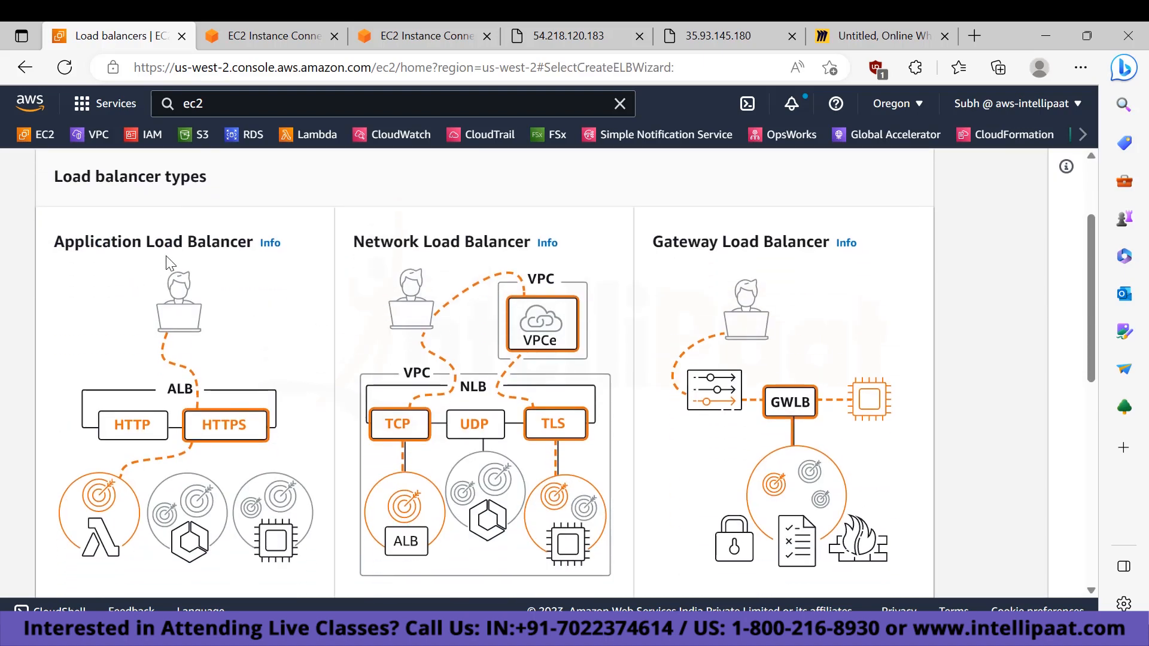
scroll(742, 311, "down", 6)
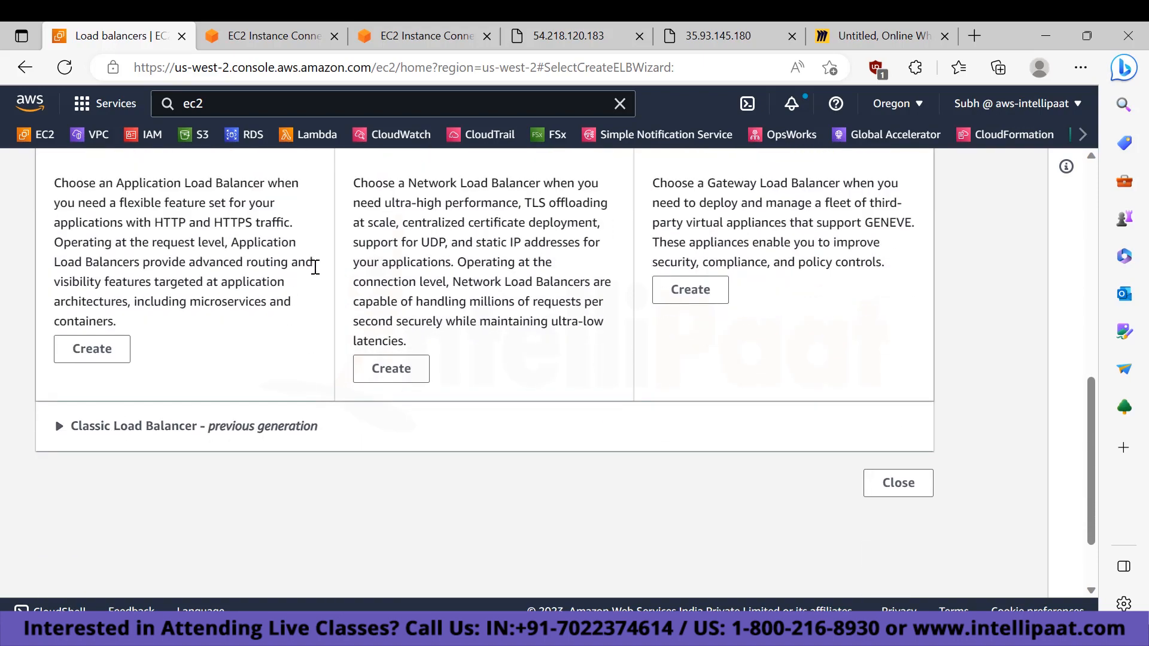
scroll(313, 264, "up", 5)
scroll(195, 274, "up", 2)
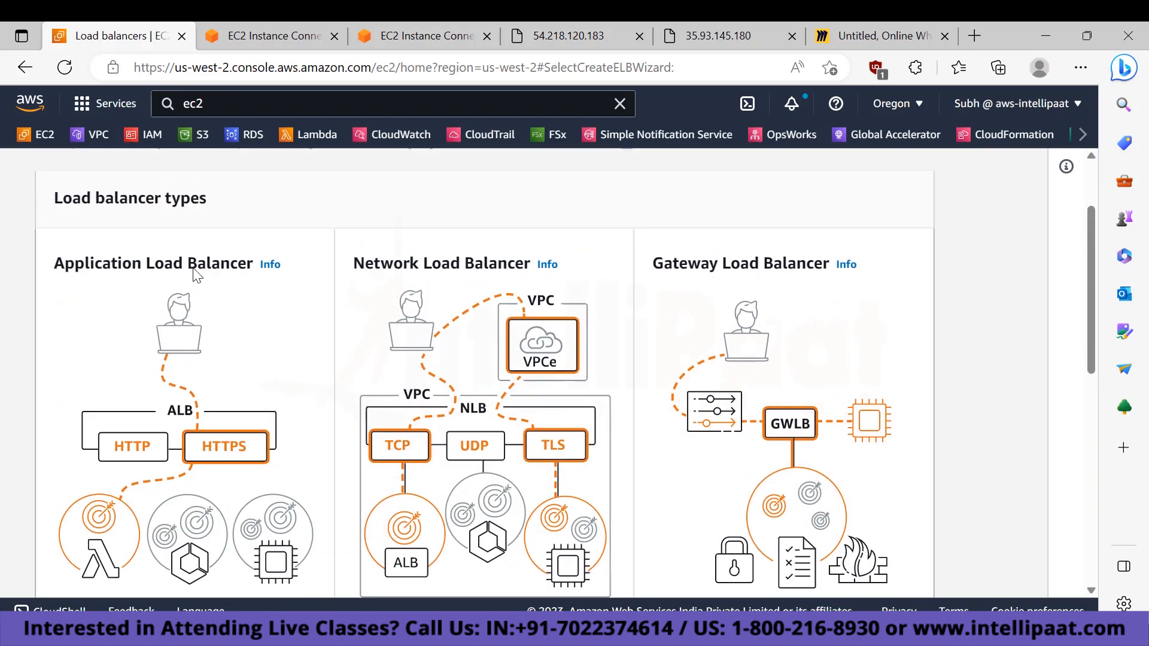
scroll(183, 309, "down", 3)
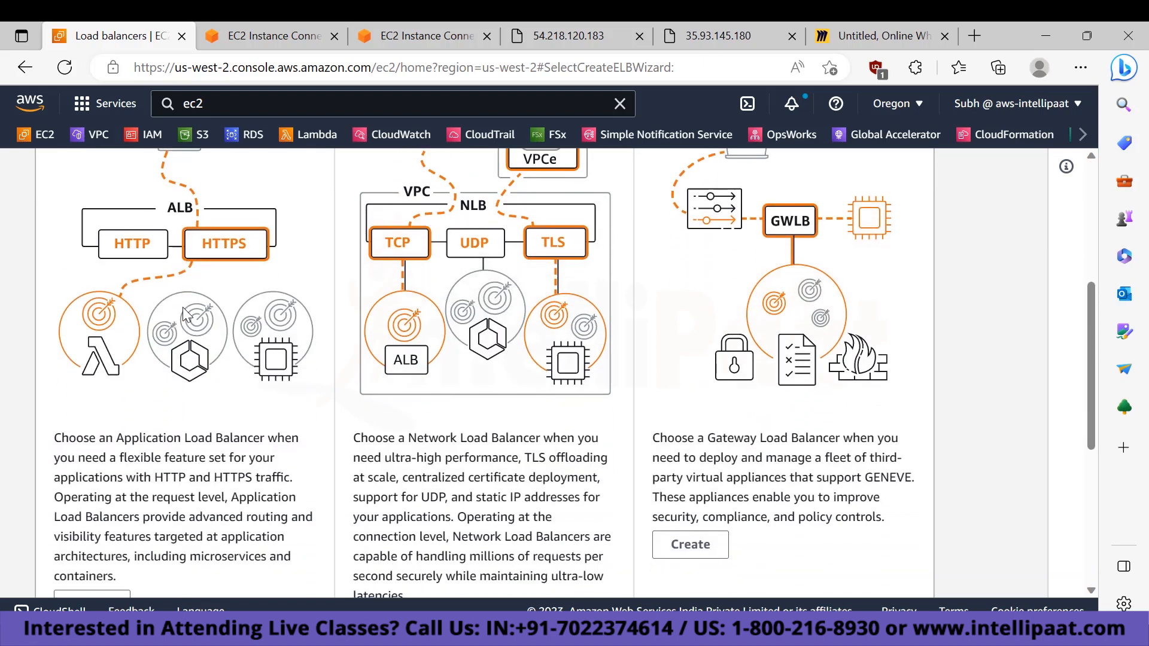
scroll(174, 362, "down", 2)
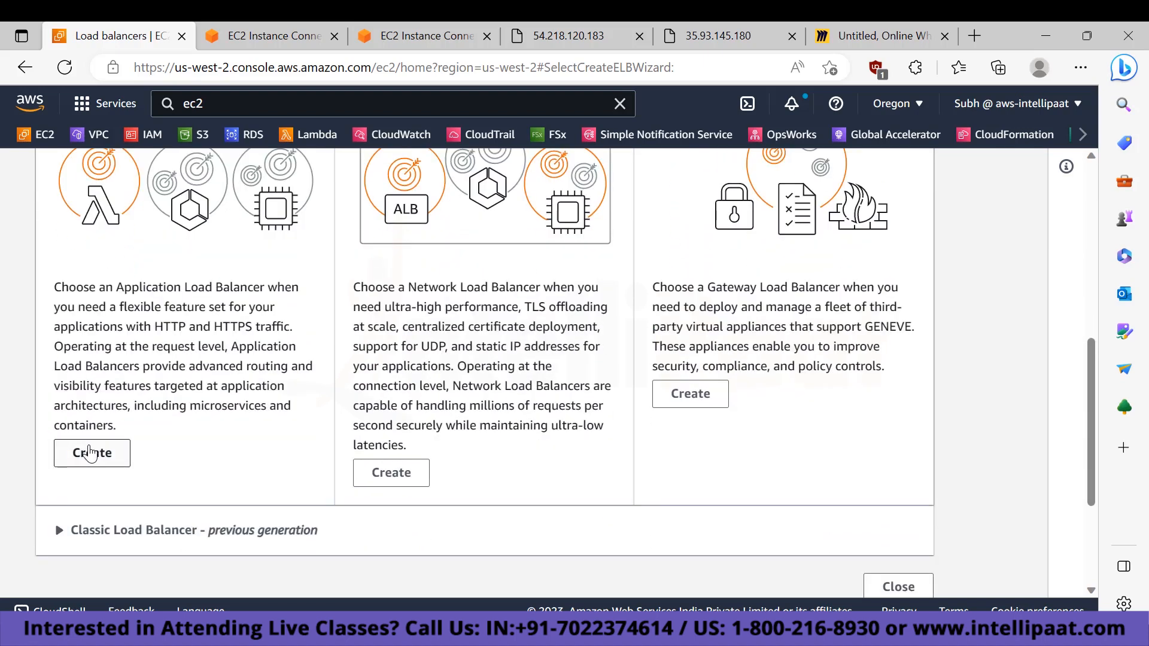
left_click(90, 453)
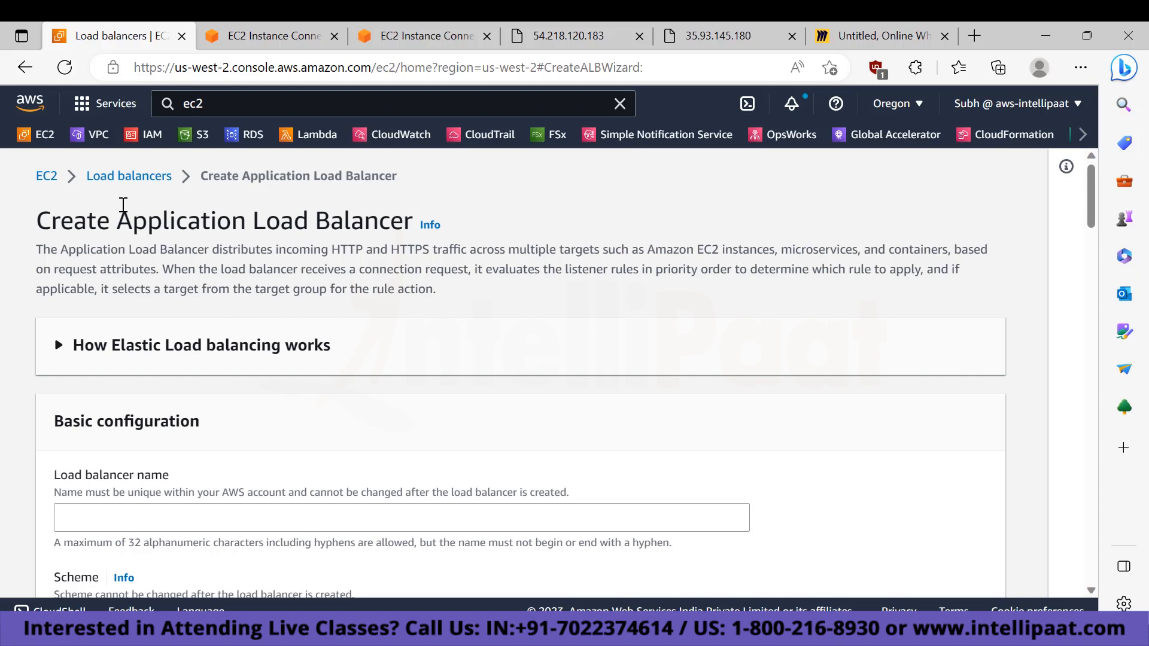
Name the load balancer Intellipaat-load-balancer.
scroll(306, 361, "down", 2)
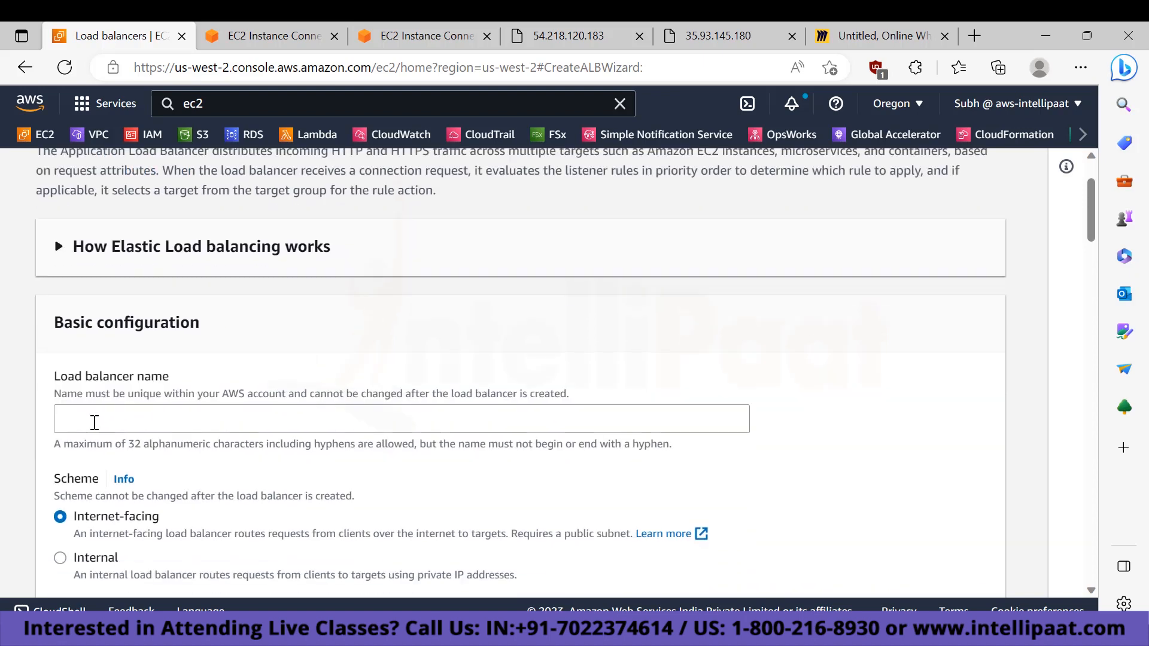
left_click(126, 419)
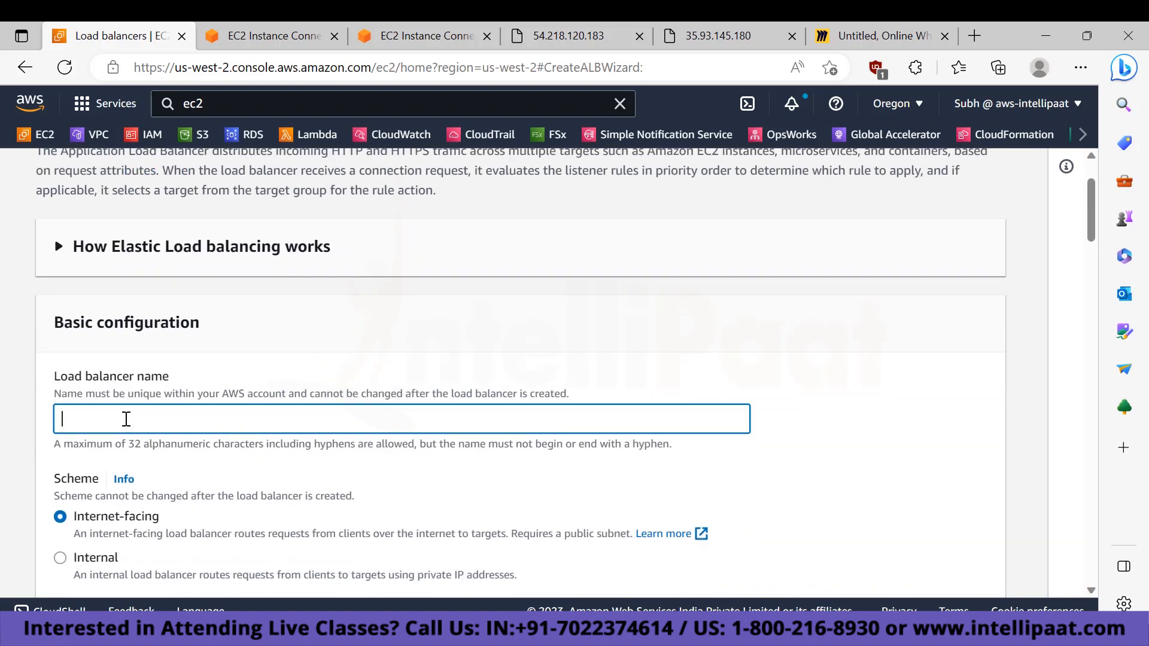
type("Intellipaat-load-balancer")
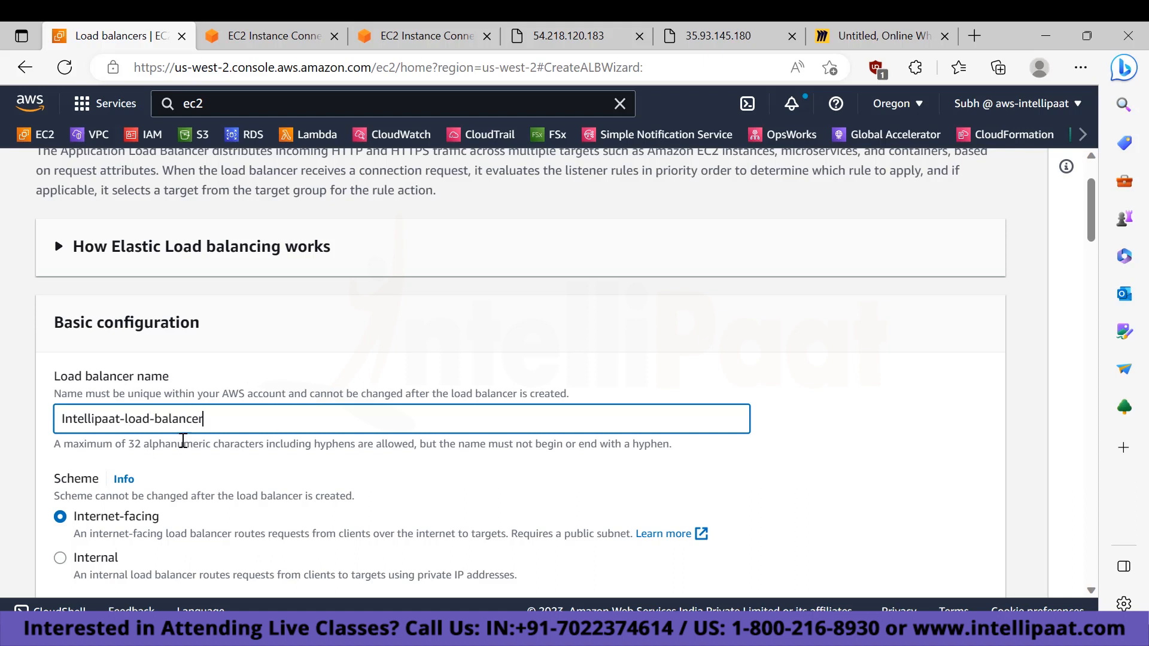
Review the load balancer's scheme and IP address type, and check the VPC choices under Network mapping.
scroll(285, 414, "down", 2)
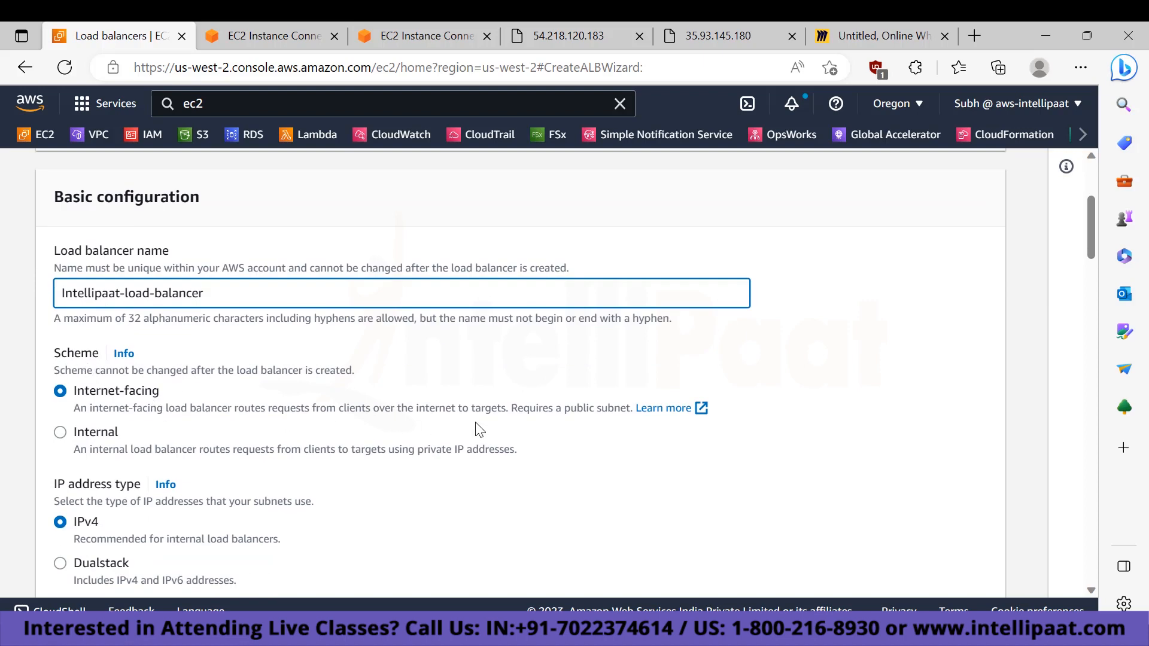
scroll(476, 423, "down", 1)
scroll(477, 423, "down", 2)
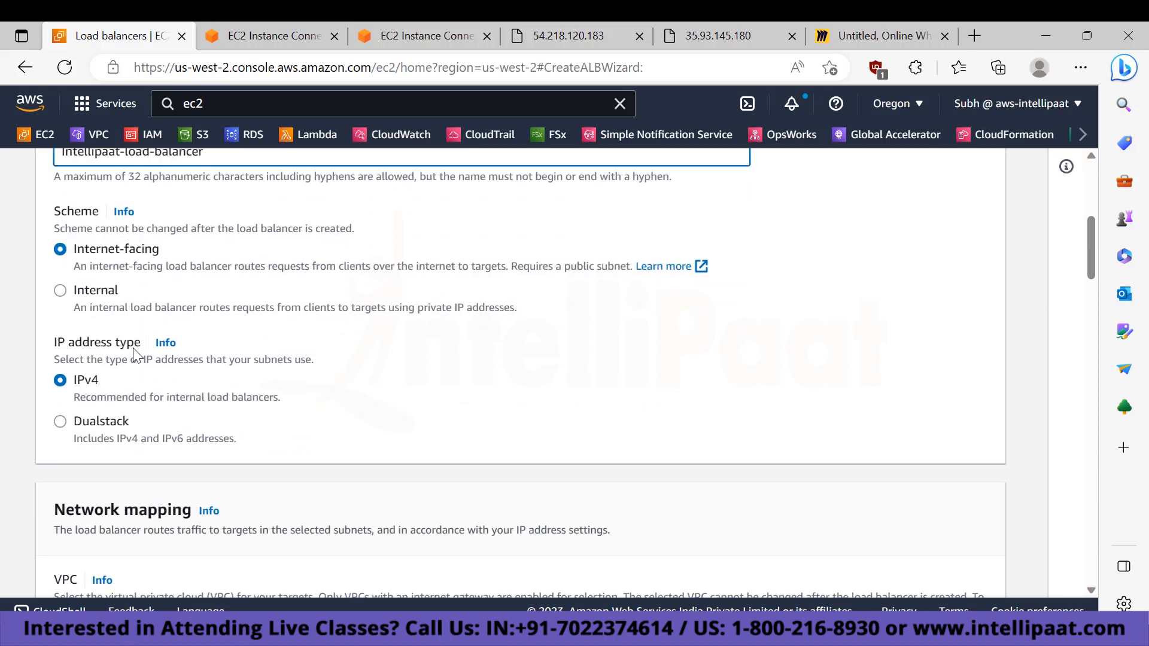
scroll(328, 377, "down", 4)
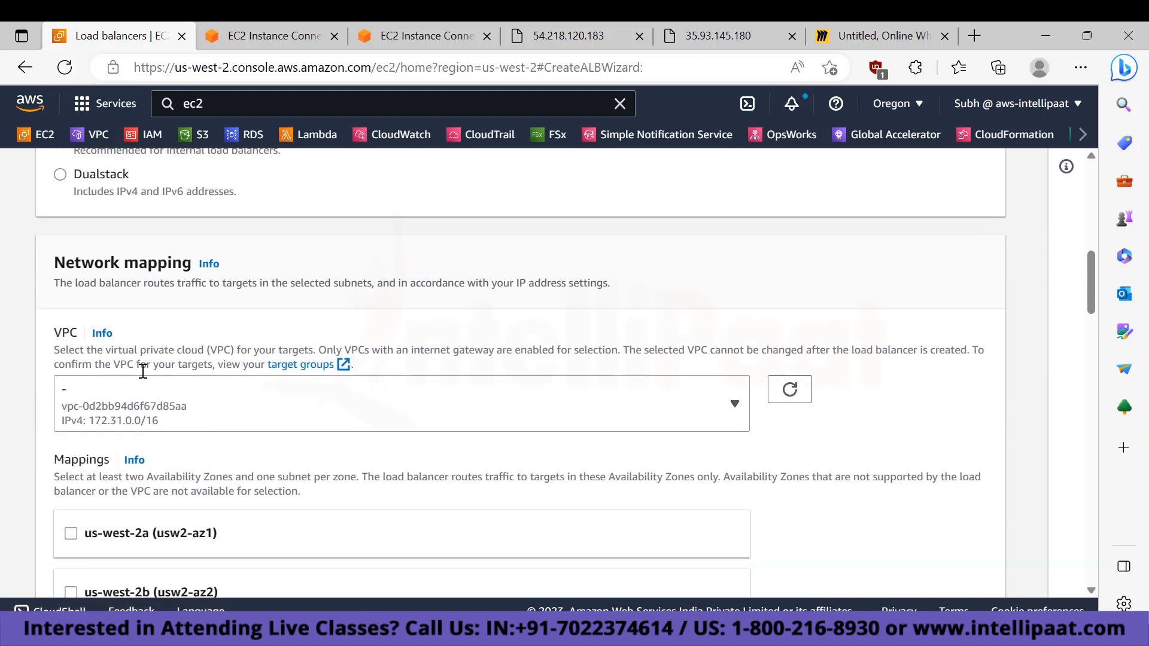
left_click(94, 426)
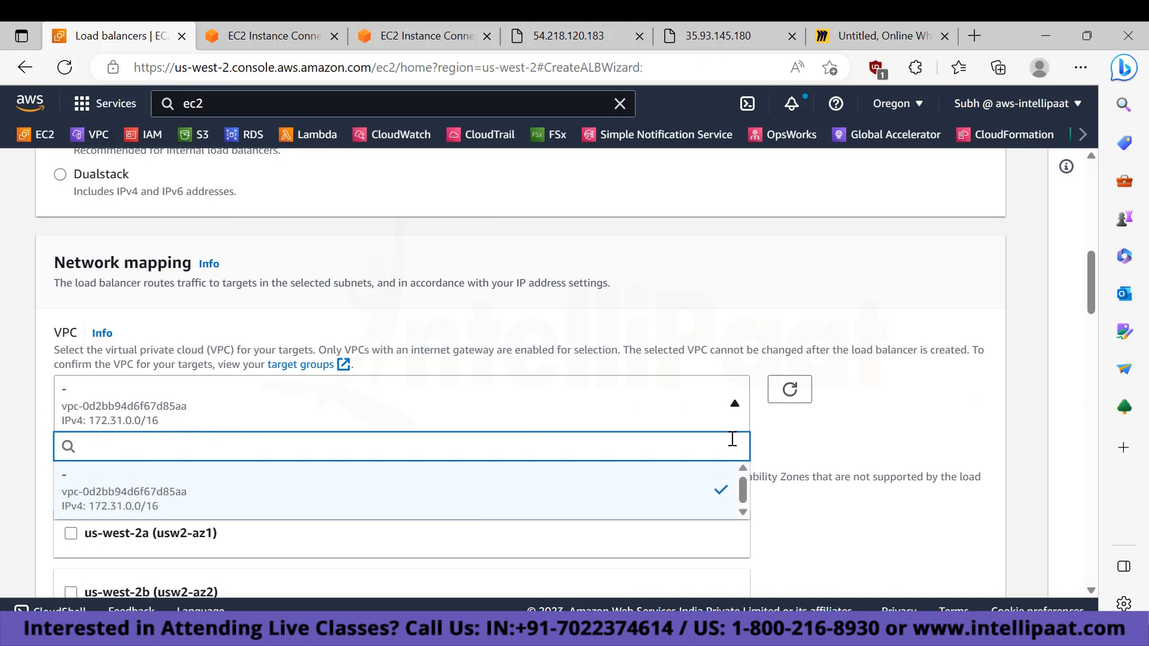
left_click(843, 456)
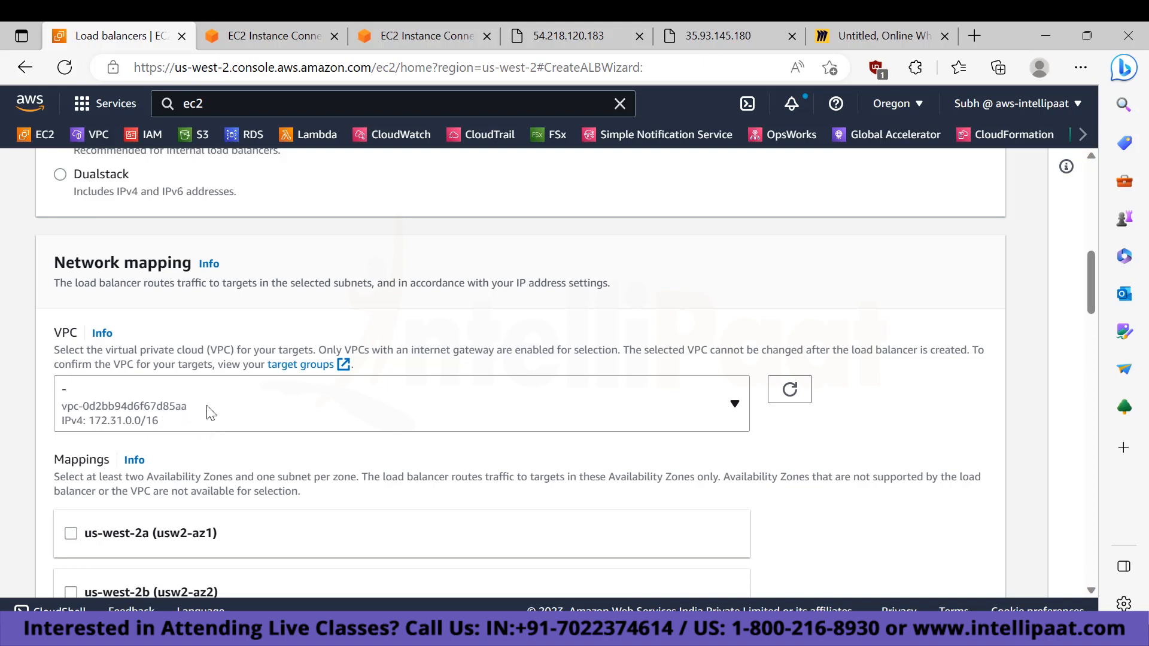
Switch to the intellipaat-webserver-2 terminal's page, open the EC2 running instances list there and remove its instance state filter.
left_click(260, 25)
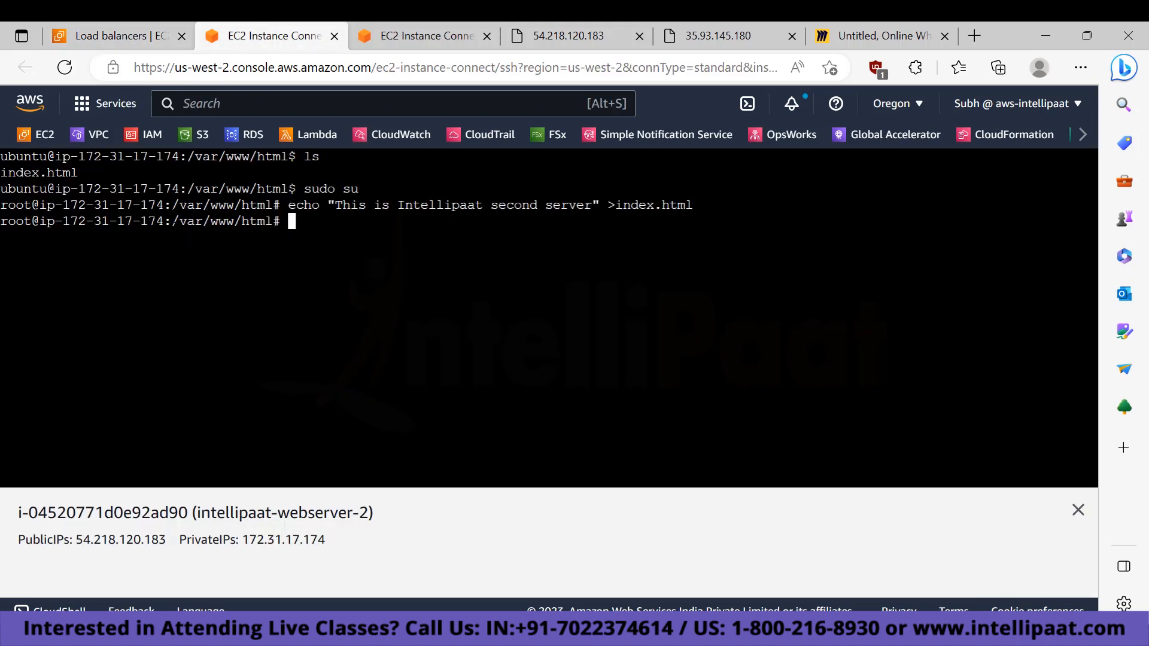
left_click(34, 140)
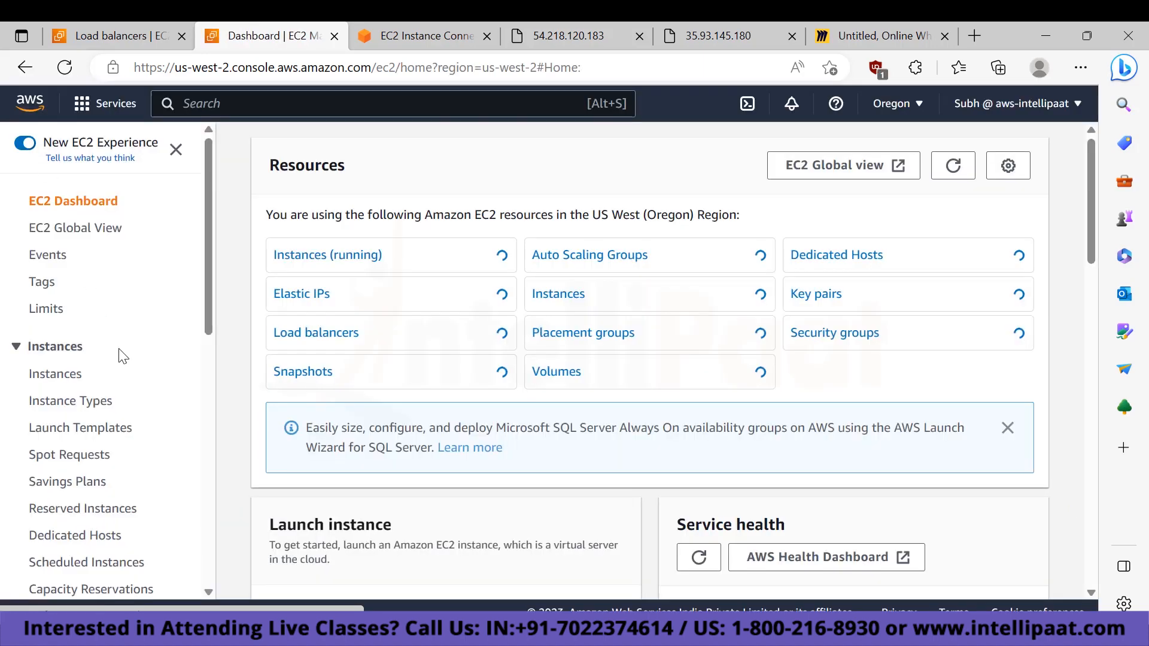
left_click(317, 281)
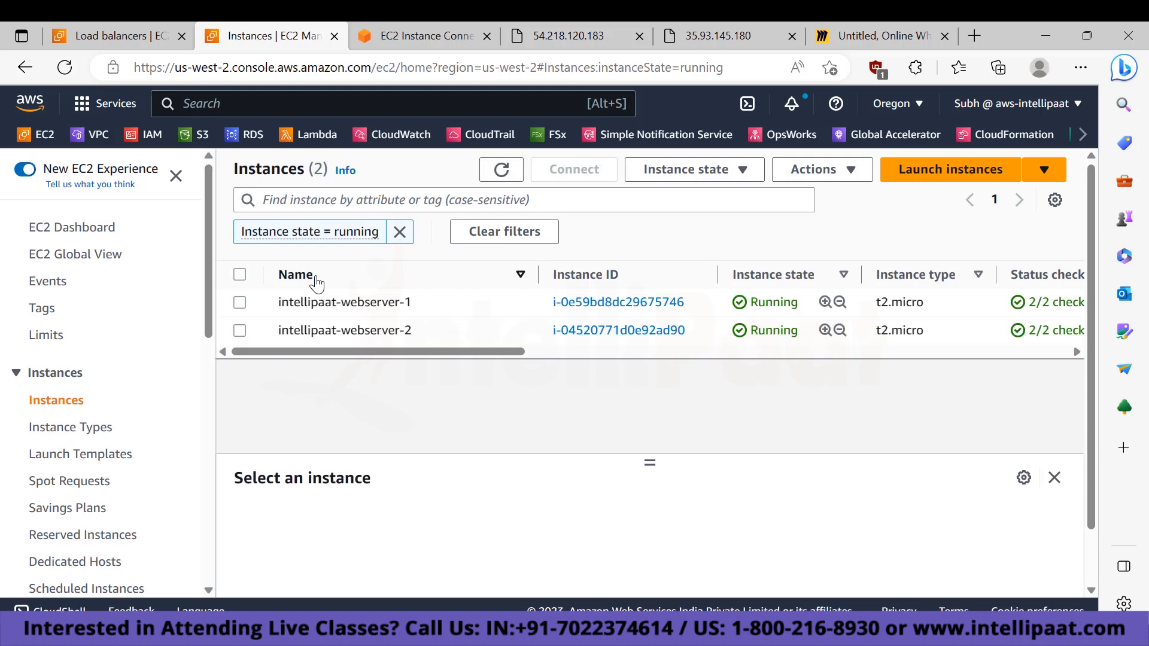
left_click(410, 237)
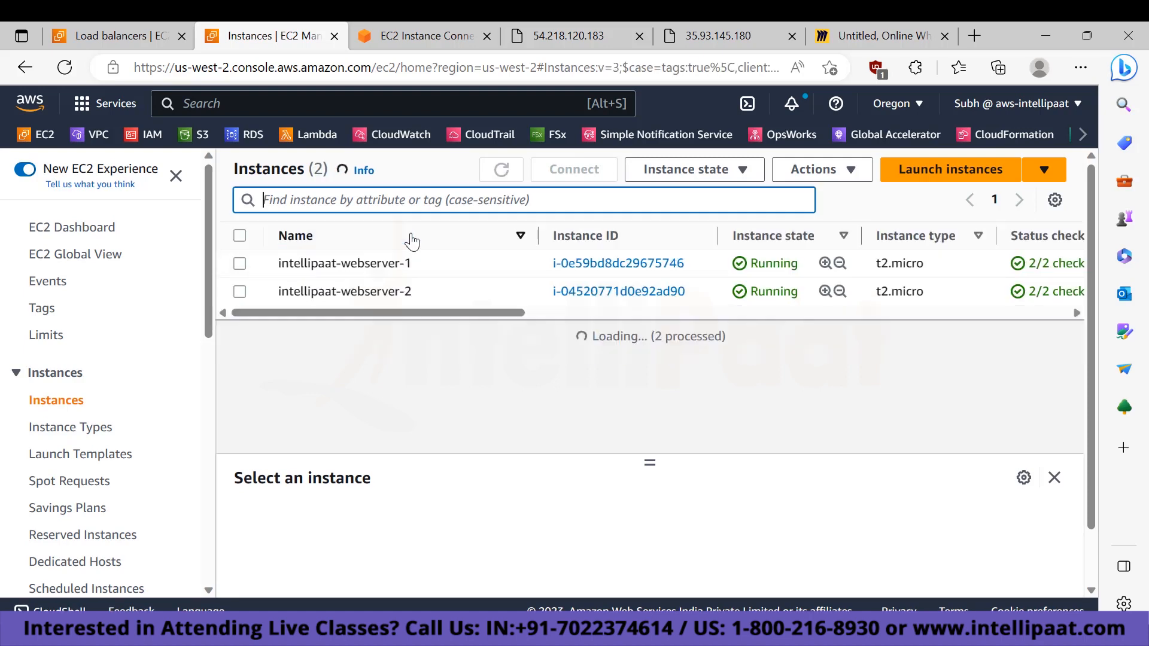
Select only intellipaat-webserver-1, enlarge its details area and show its networking details.
left_click(240, 236)
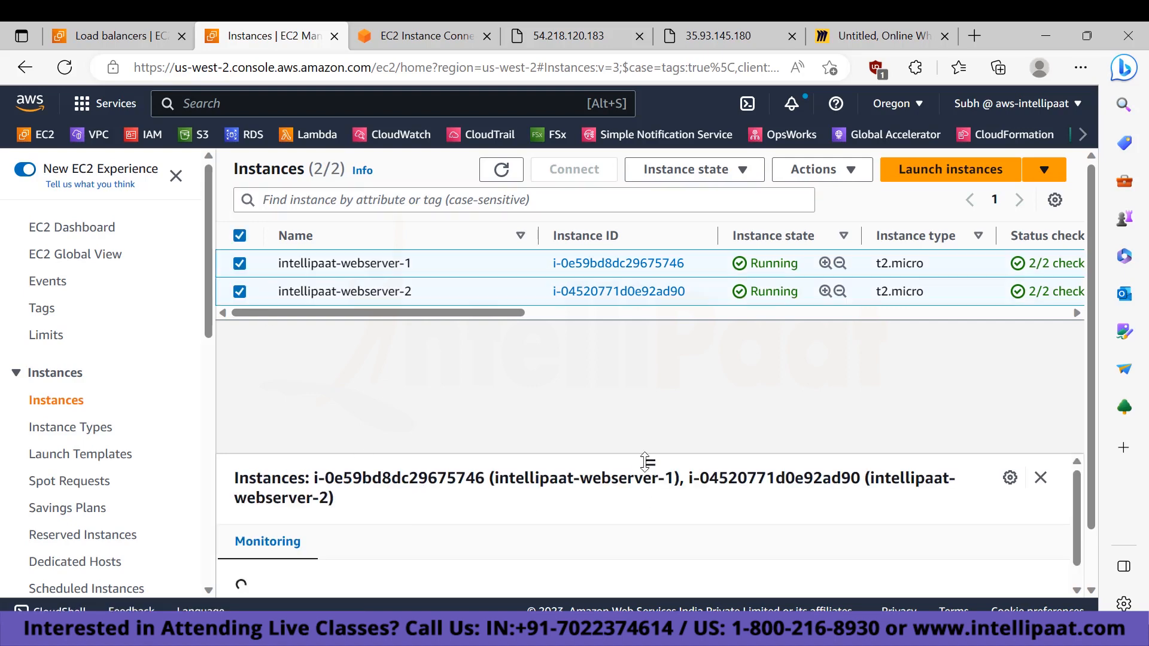
left_click_drag(649, 462, 649, 368)
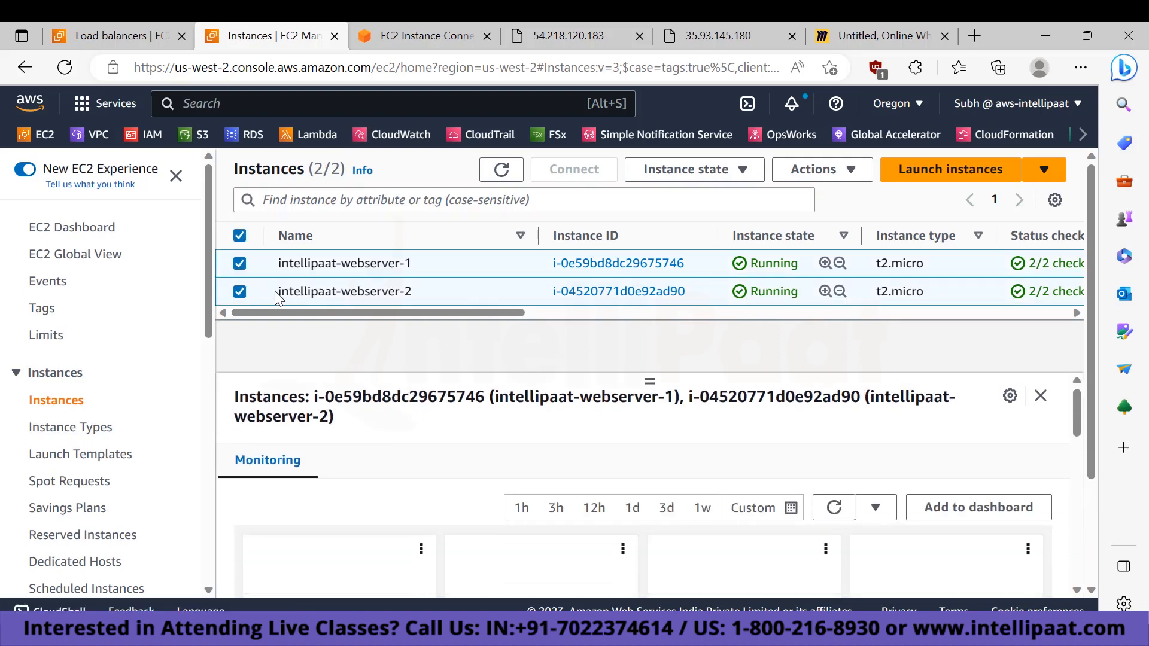
left_click(240, 291)
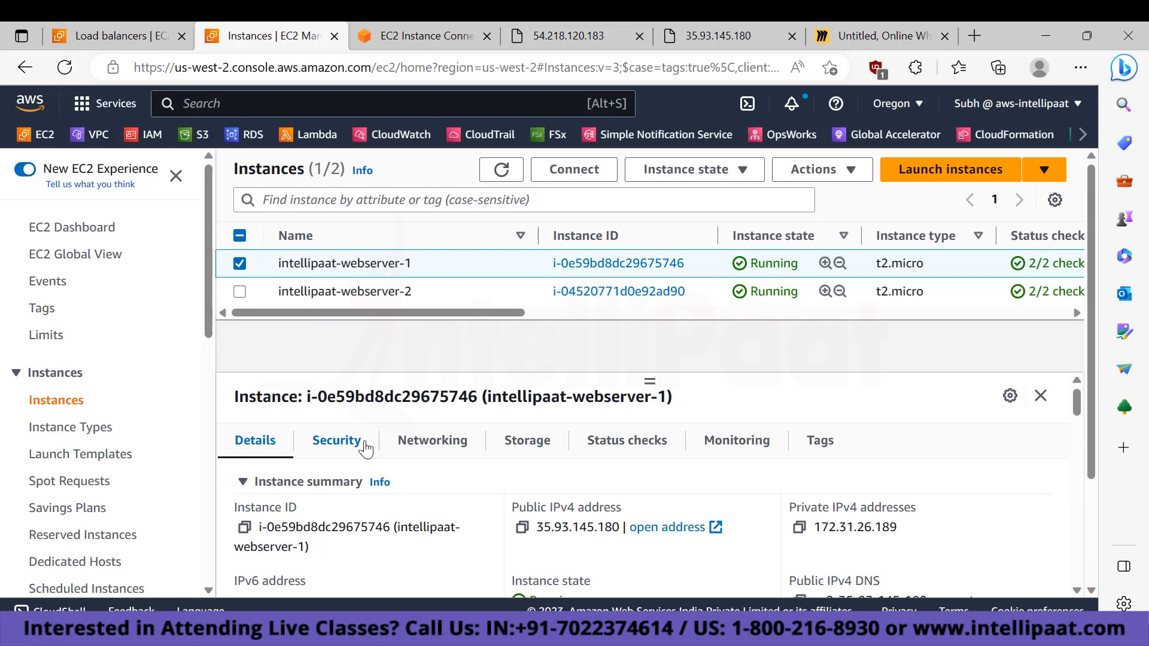
left_click(448, 444)
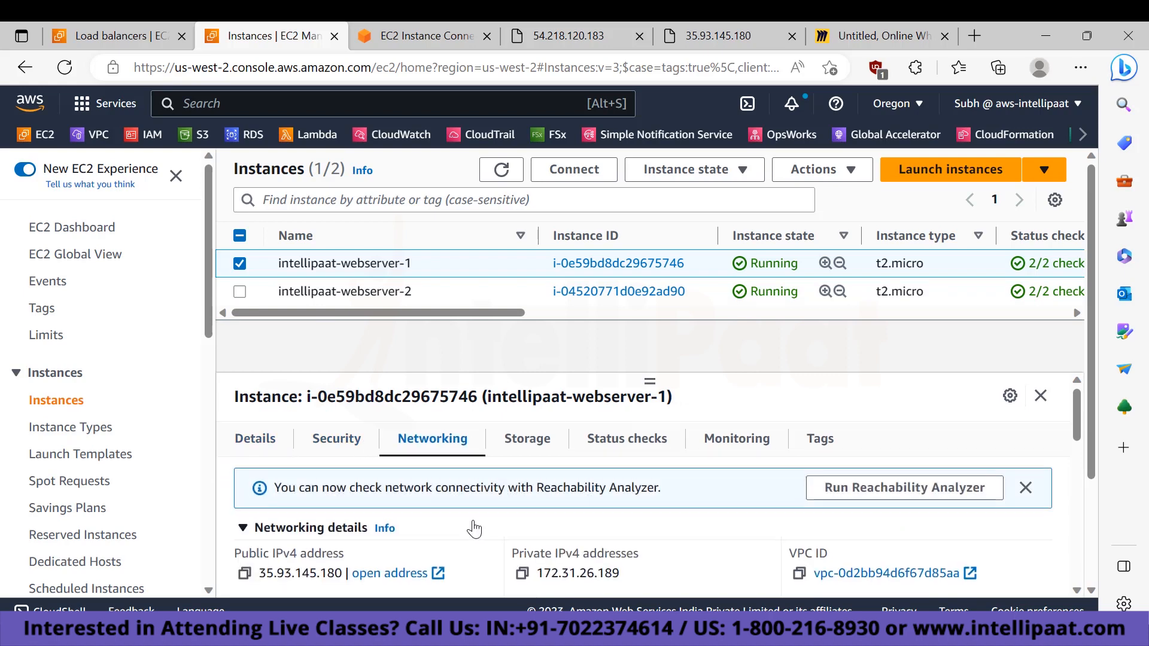
Return to the load balancer form and map it to the us-west-2a, us-west-2b, us-west-2c and us-west-2d Availability Zones.
scroll(474, 526, "down", 1)
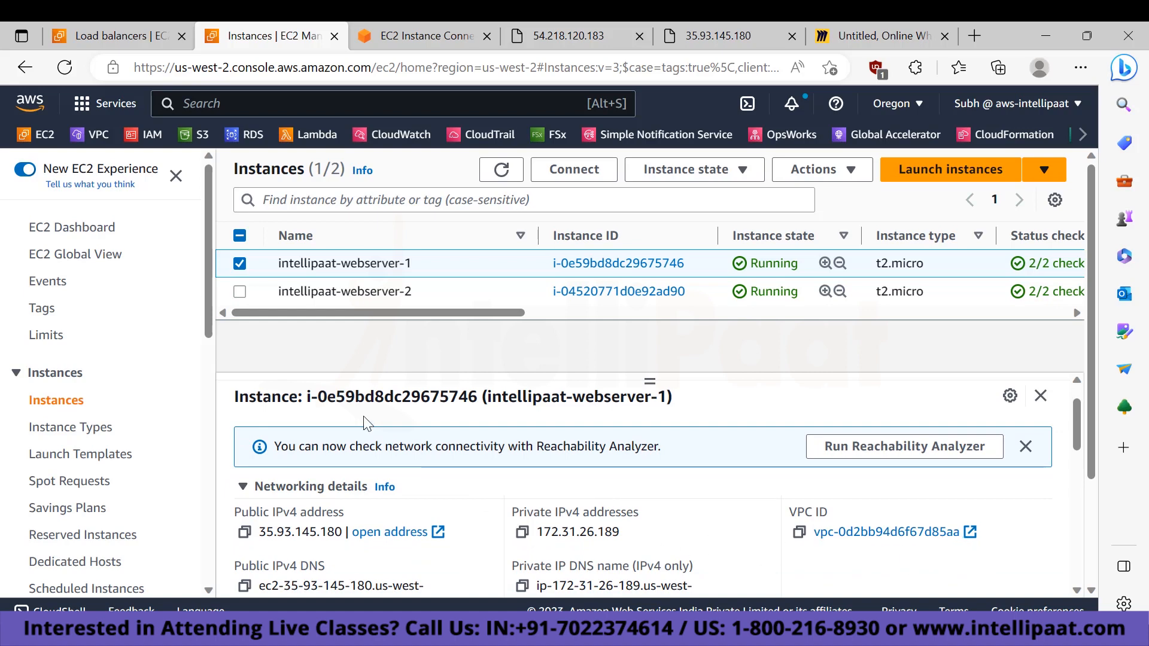
left_click(126, 24)
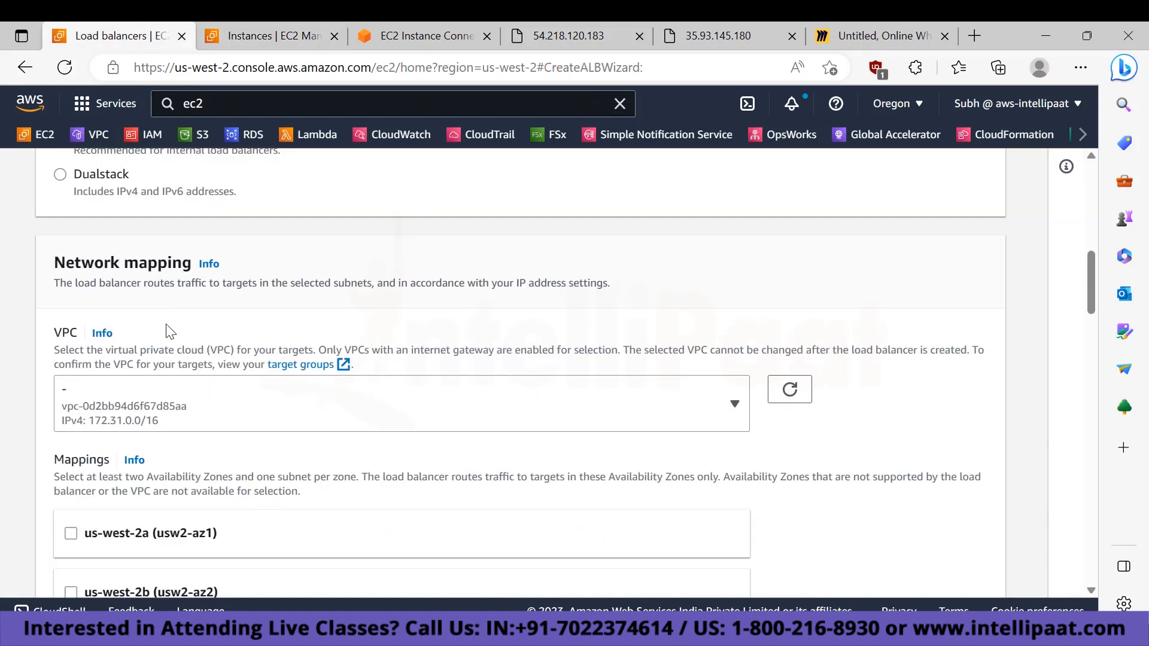
scroll(301, 439, "down", 2)
scroll(301, 439, "down", 2)
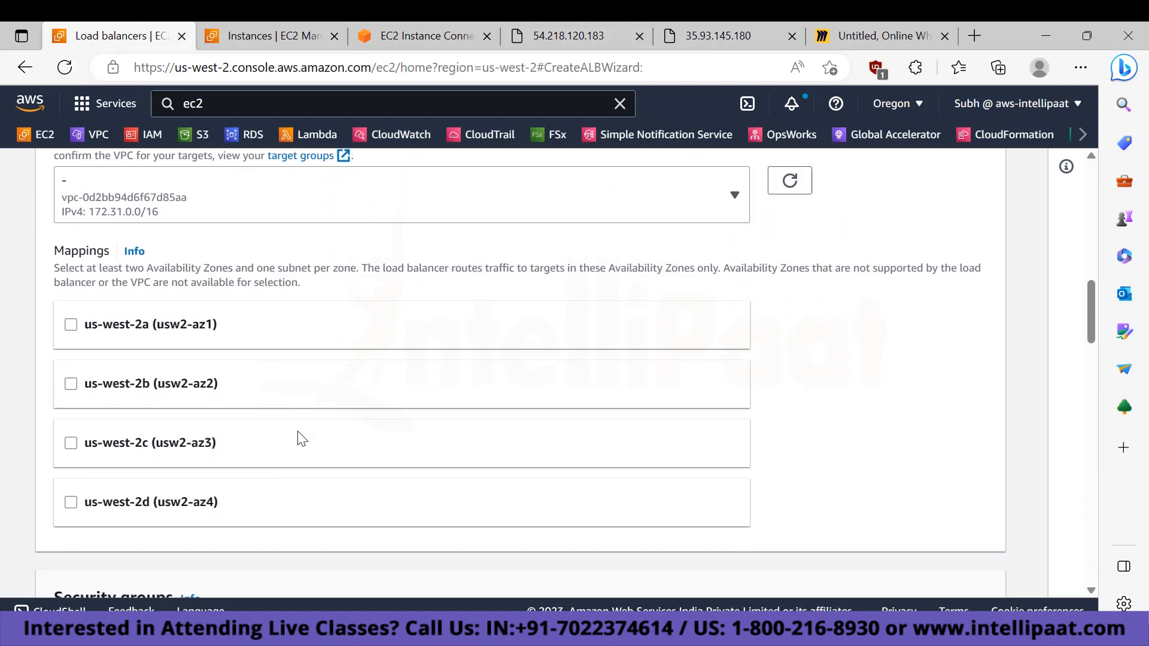
left_click(71, 316)
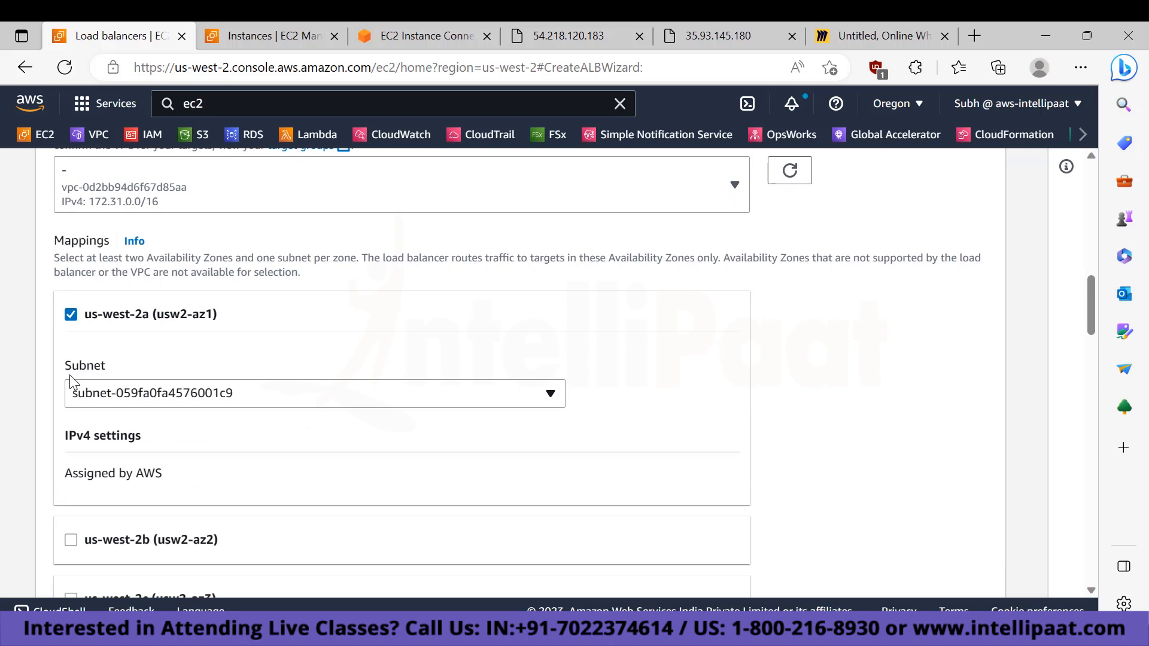
scroll(310, 360, "down", 2)
scroll(310, 359, "down", 1)
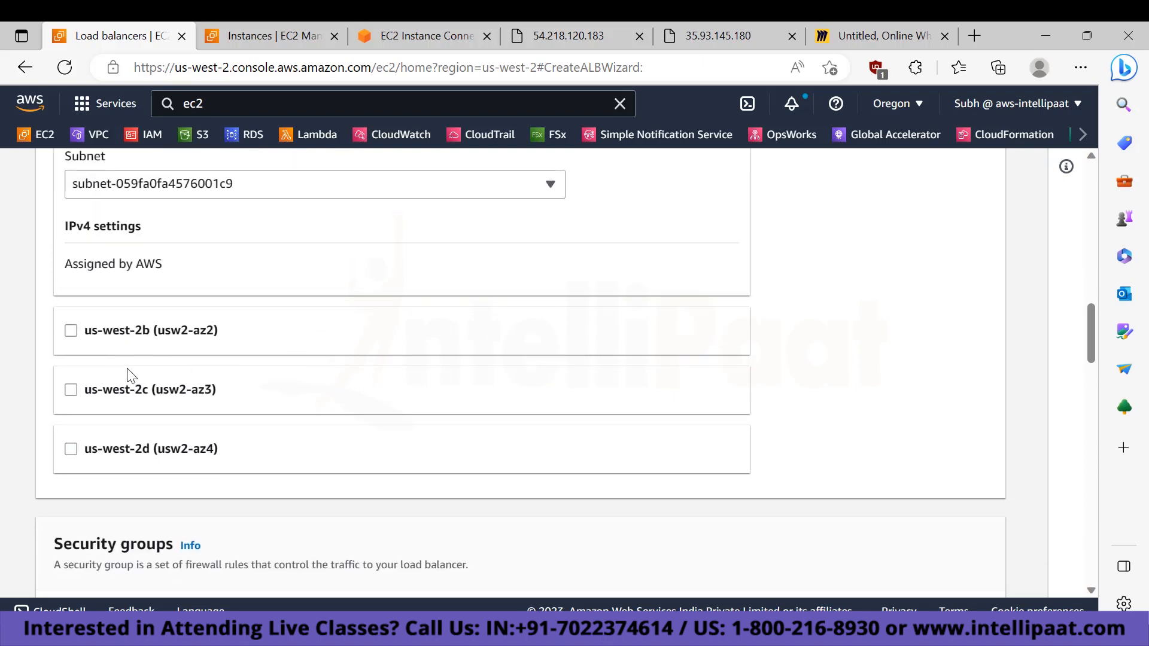
left_click(71, 329)
scroll(323, 362, "down", 2)
scroll(323, 362, "down", 1)
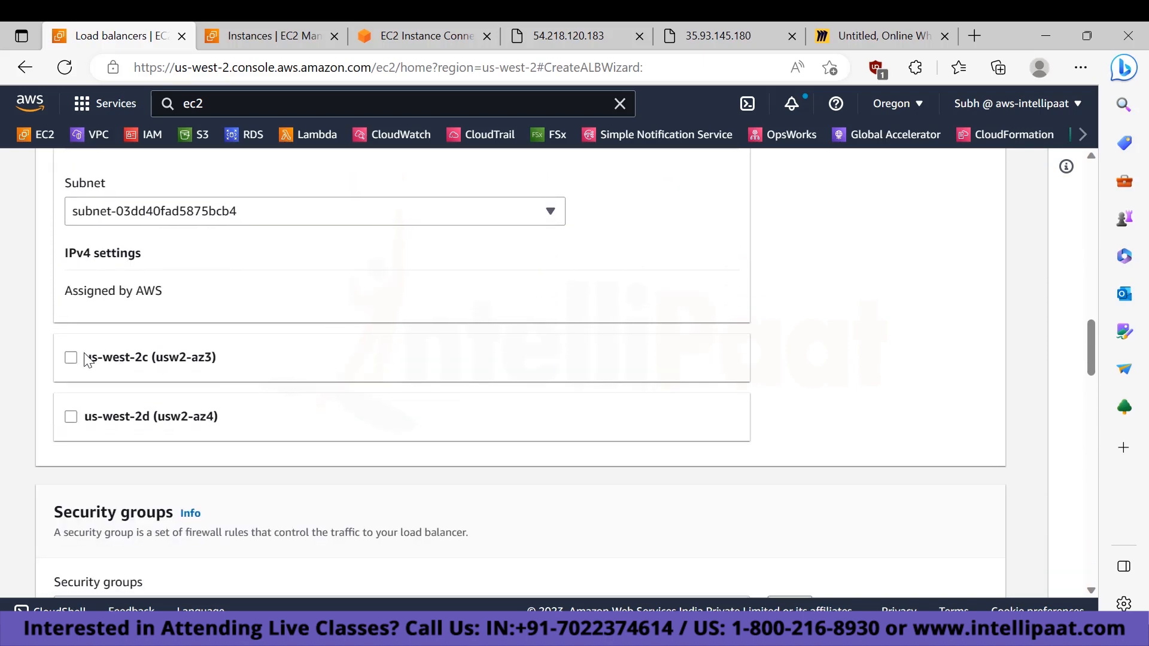
left_click(353, 363)
scroll(353, 363, "down", 2)
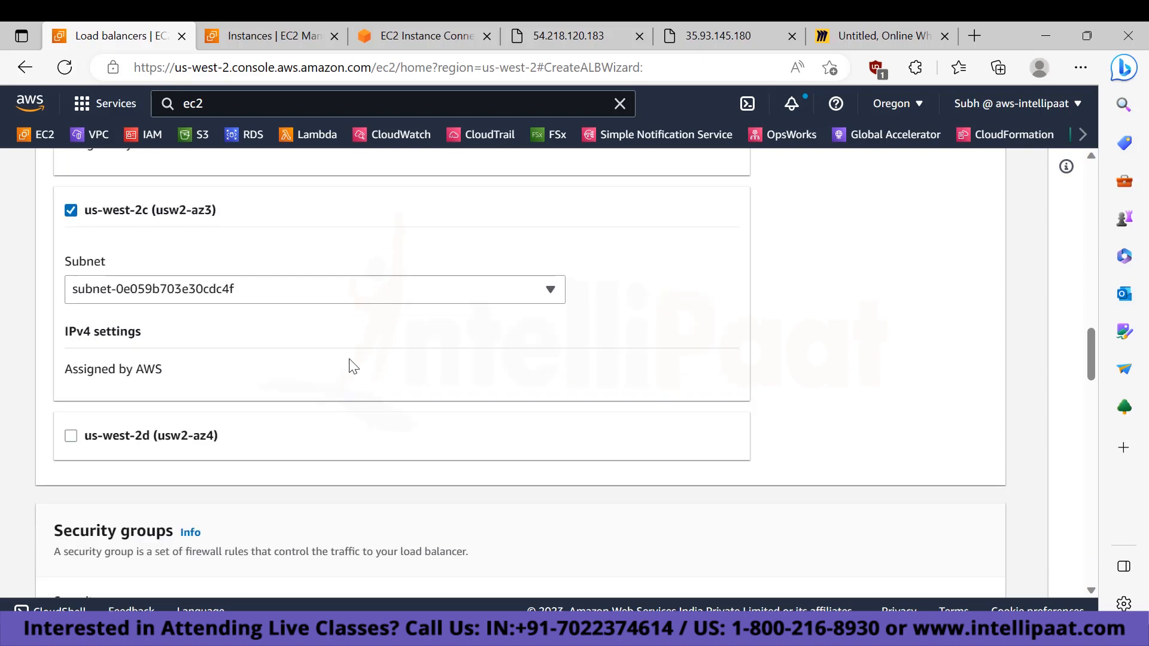
left_click(71, 437)
Replace the load balancer's default security group with intellipaat-load-balancer-sg.
scroll(428, 400, "down", 5)
scroll(432, 406, "down", 1)
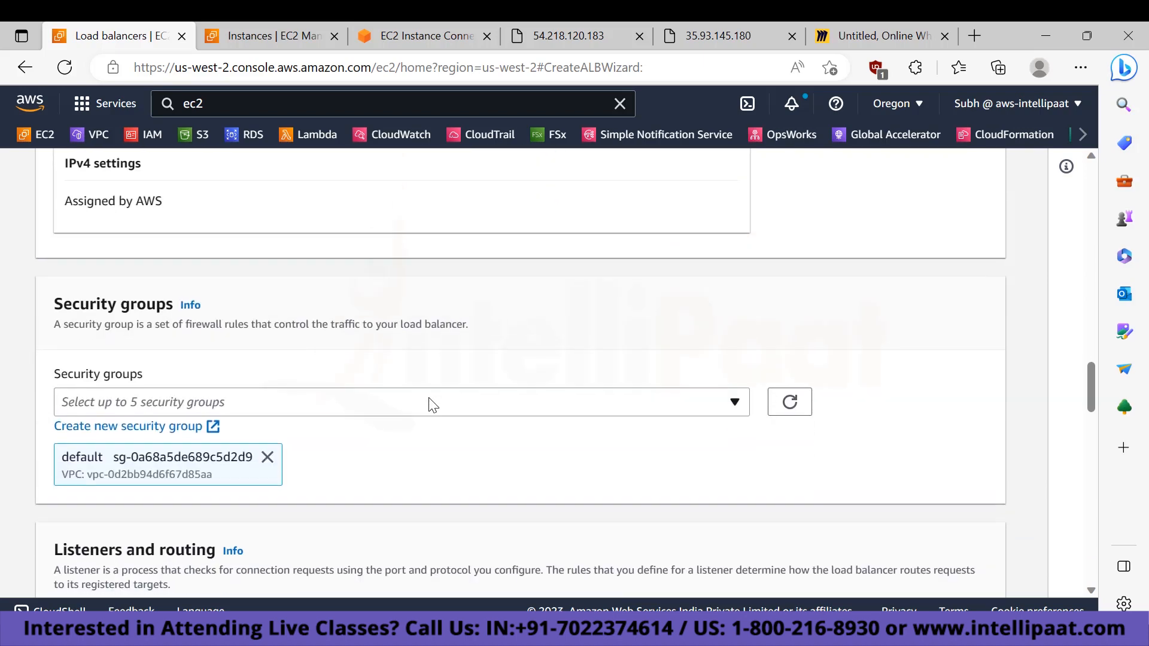
left_click(267, 459)
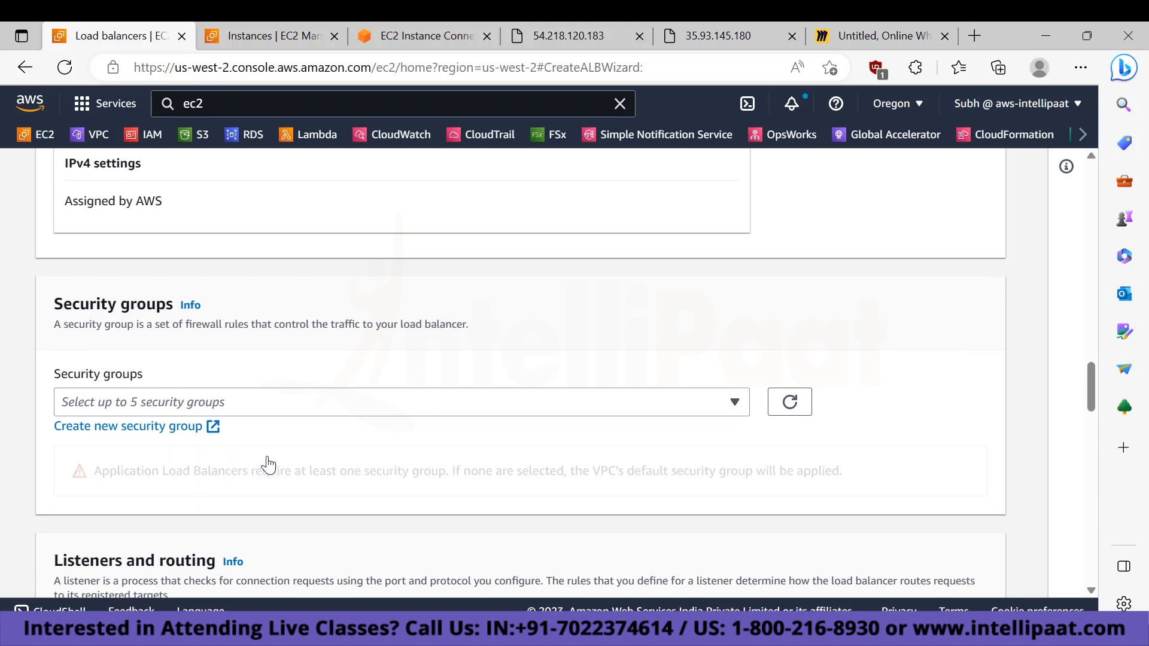
left_click(347, 411)
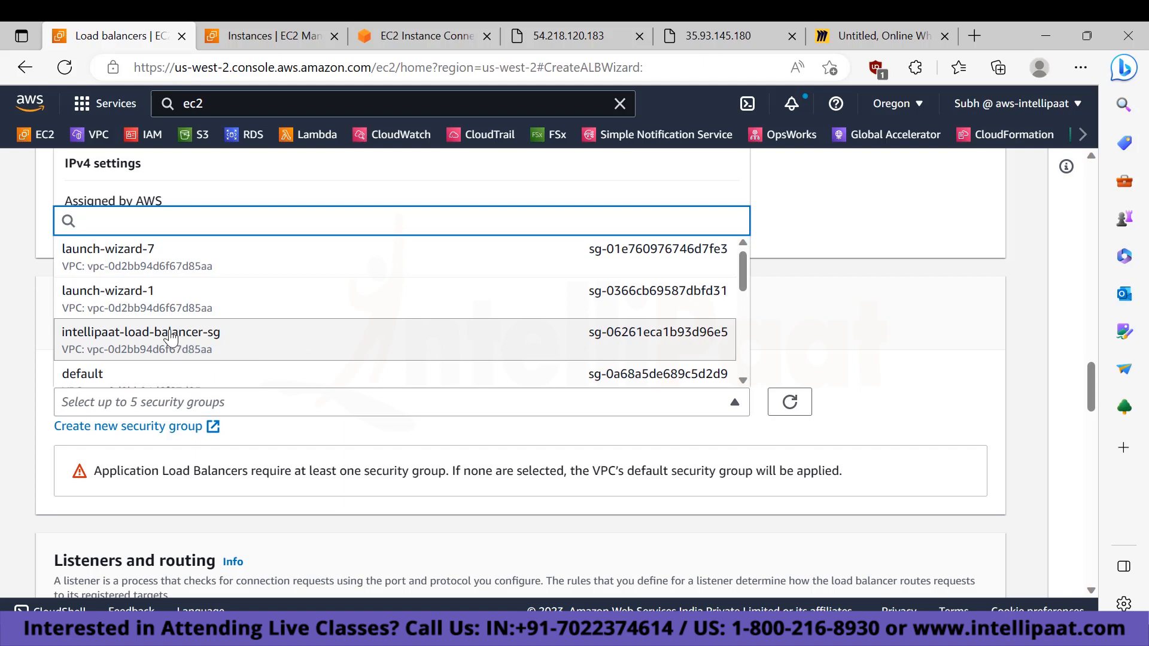
left_click(328, 344)
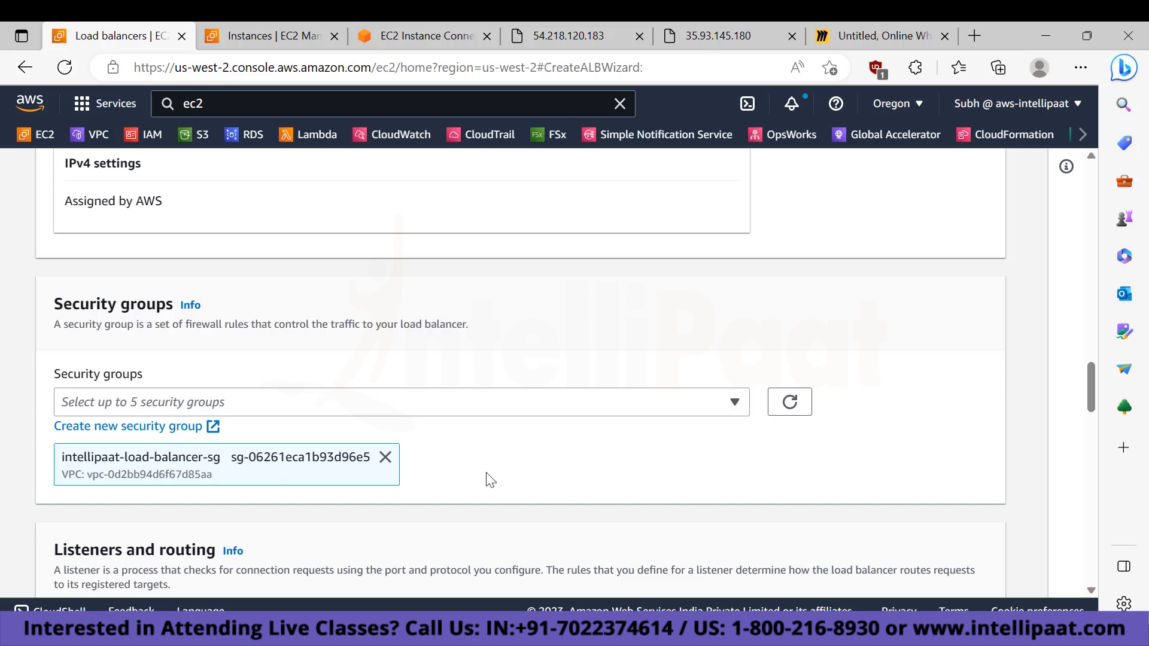
Start a new target group from the HTTP:80 listener's default action and name it Intellipaat-target-group.
scroll(491, 481, "down", 5)
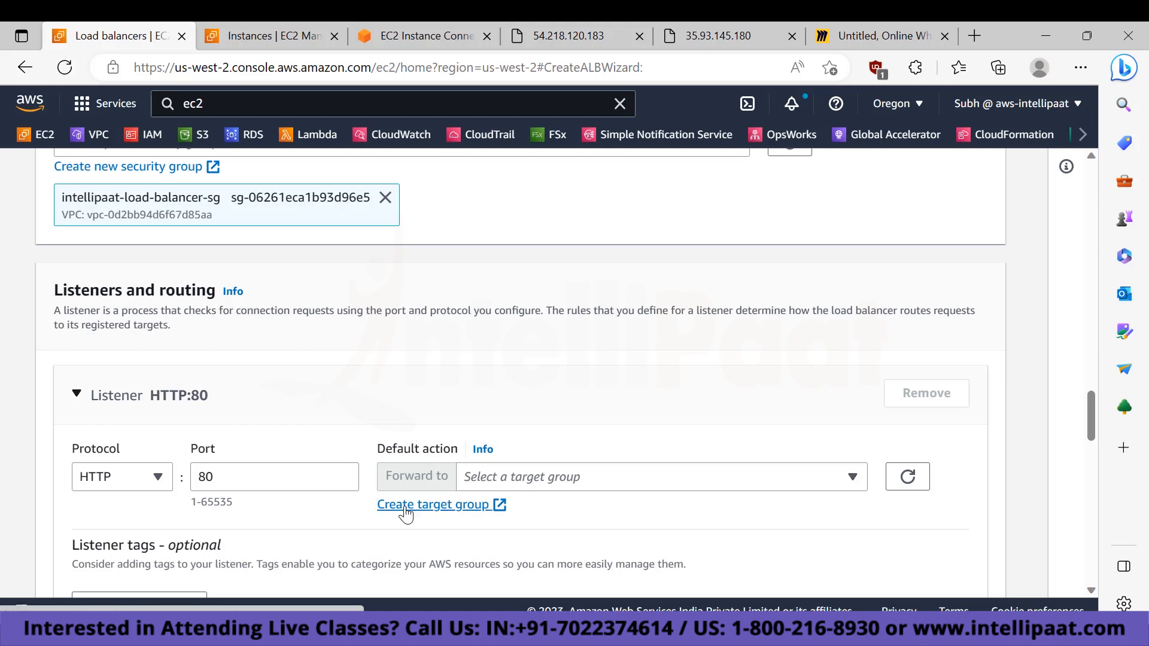
left_click(443, 505)
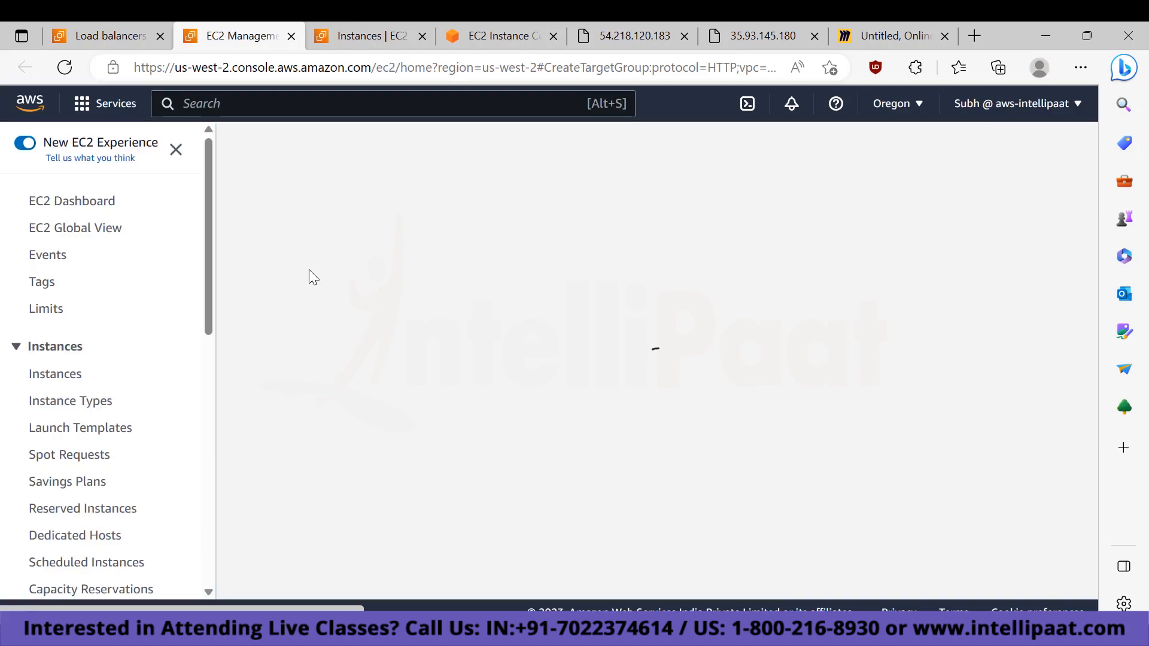
scroll(498, 339, "down", 2)
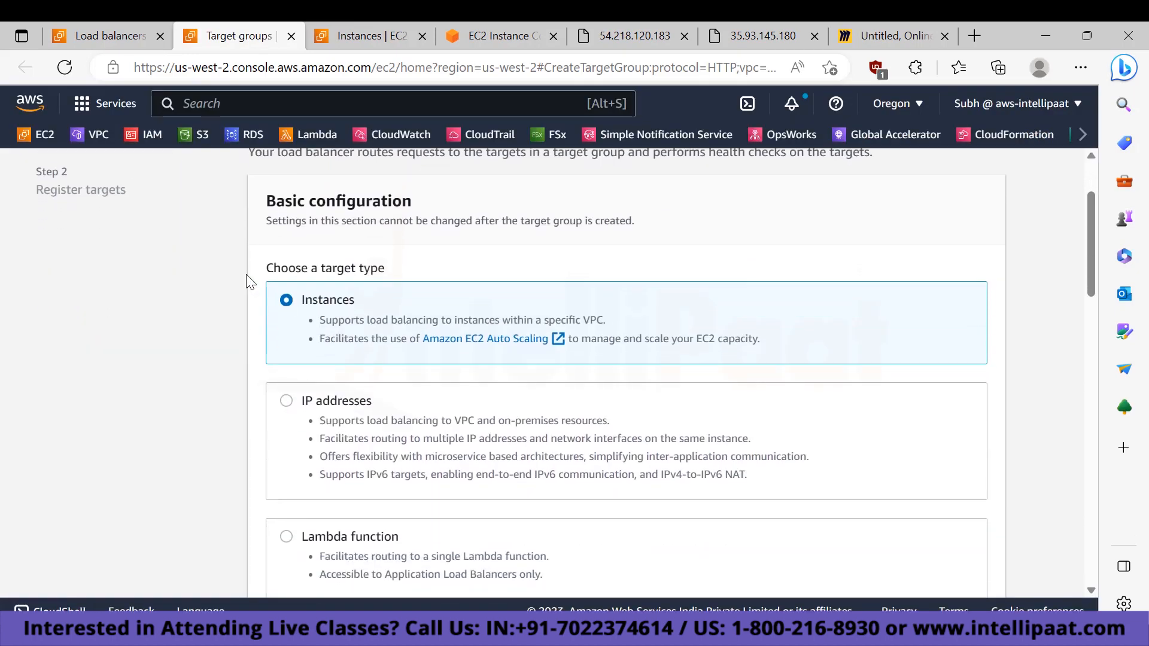
scroll(404, 275, "down", 2)
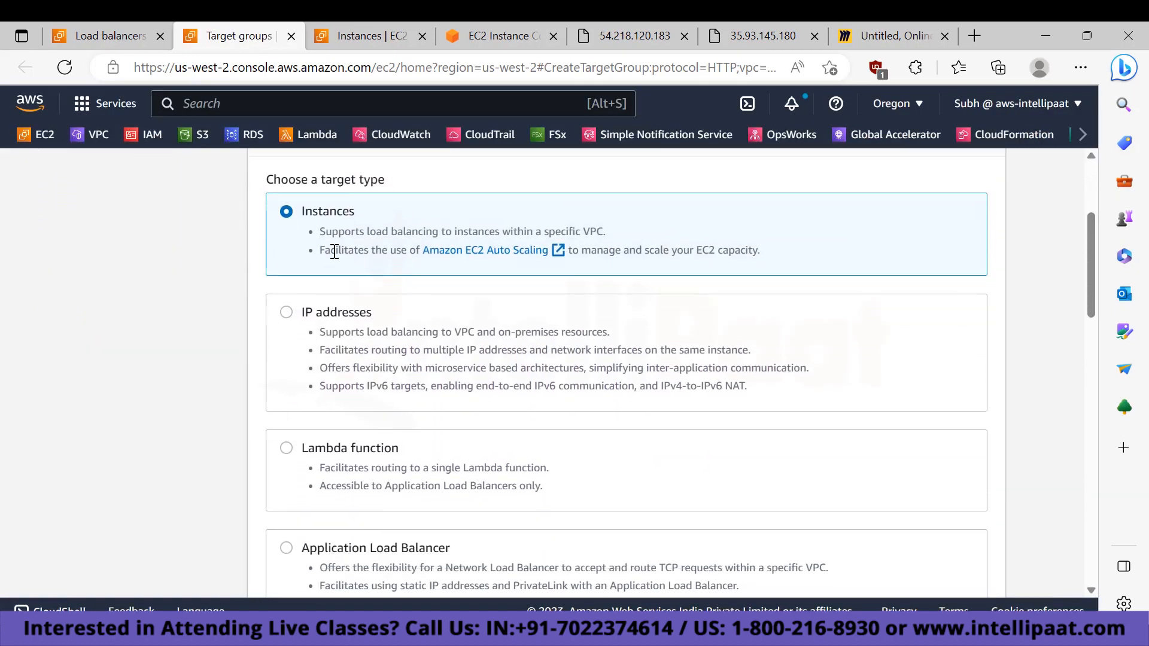
scroll(329, 302, "down", 1)
scroll(455, 379, "down", 2)
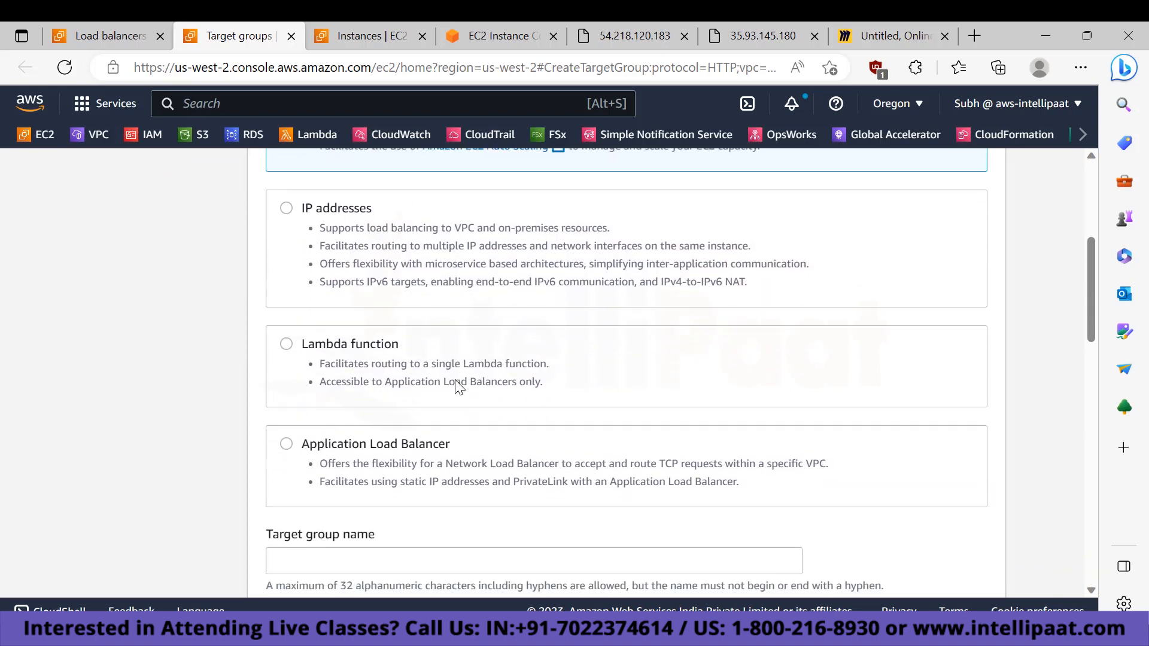
left_click(301, 466)
type("Intellipaat-target")
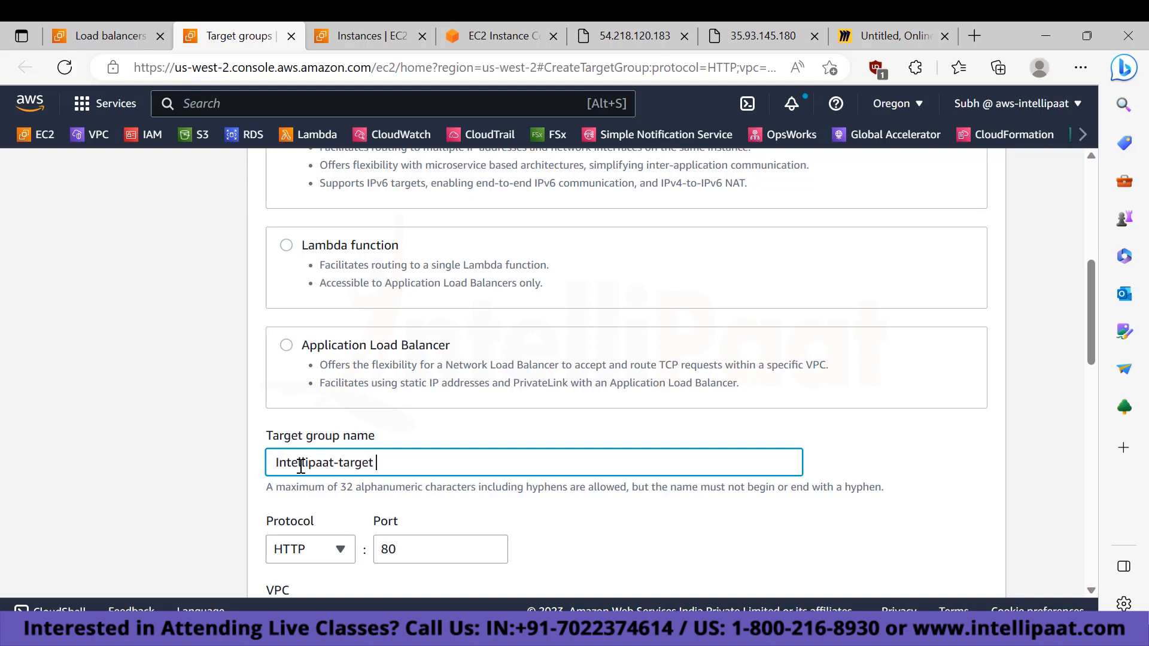
type("-group")
Review the target group's protocol, VPC and health check settings, and continue to registering targets.
scroll(570, 493, "down", 2)
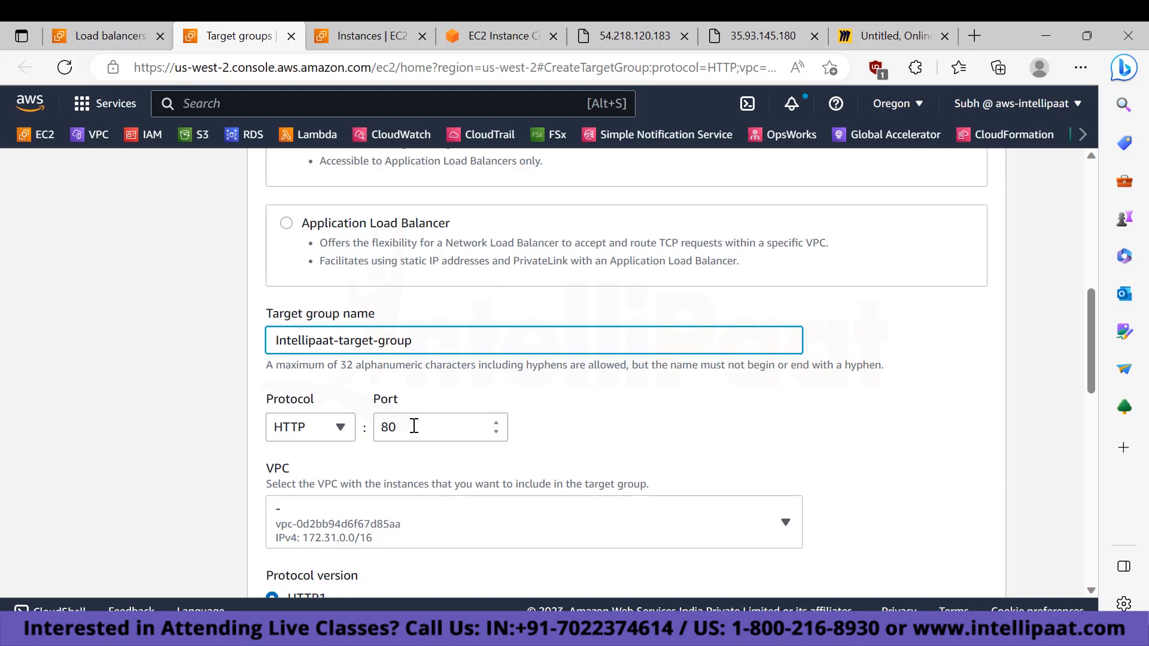
scroll(628, 435, "down", 2)
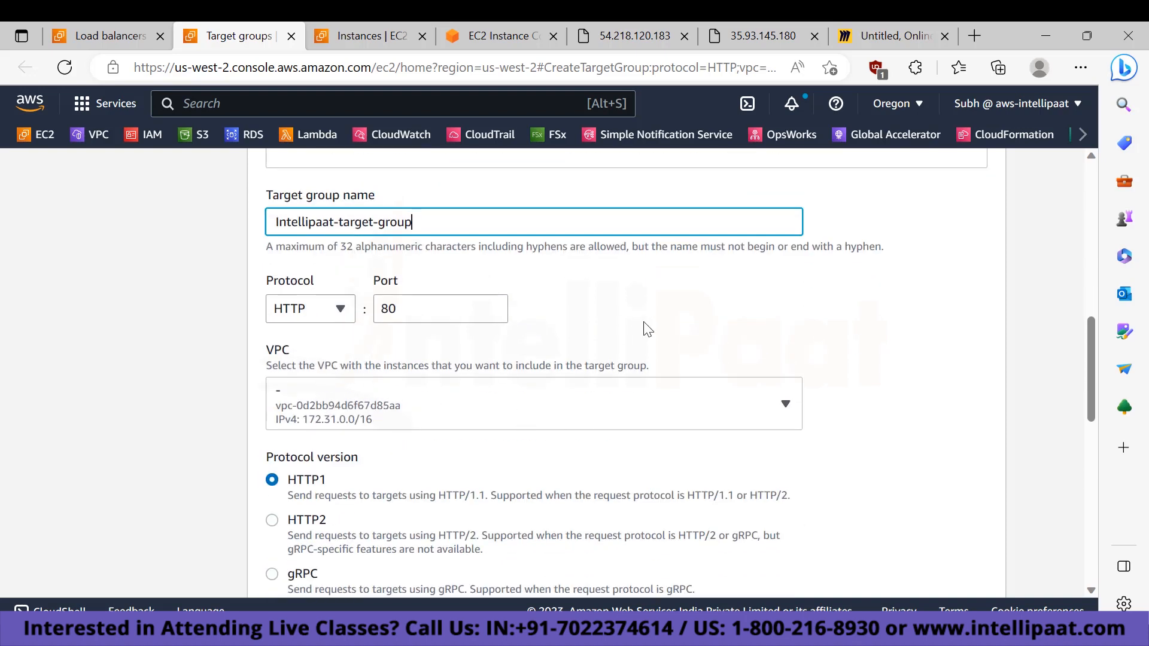
scroll(644, 328, "down", 2)
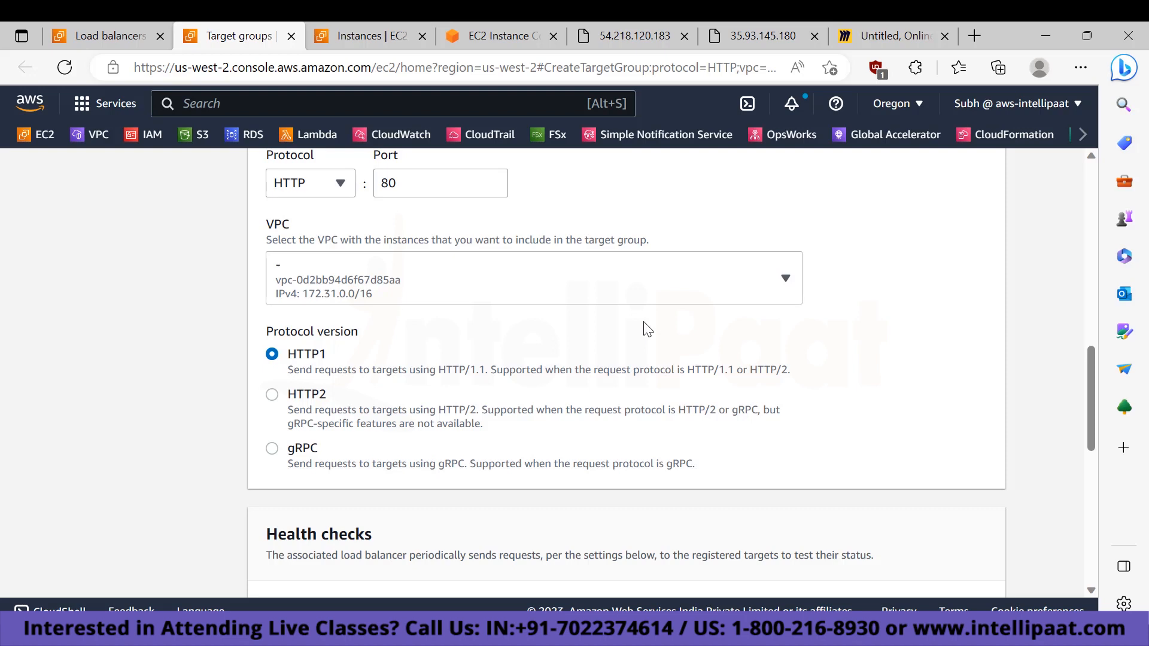
scroll(646, 328, "down", 4)
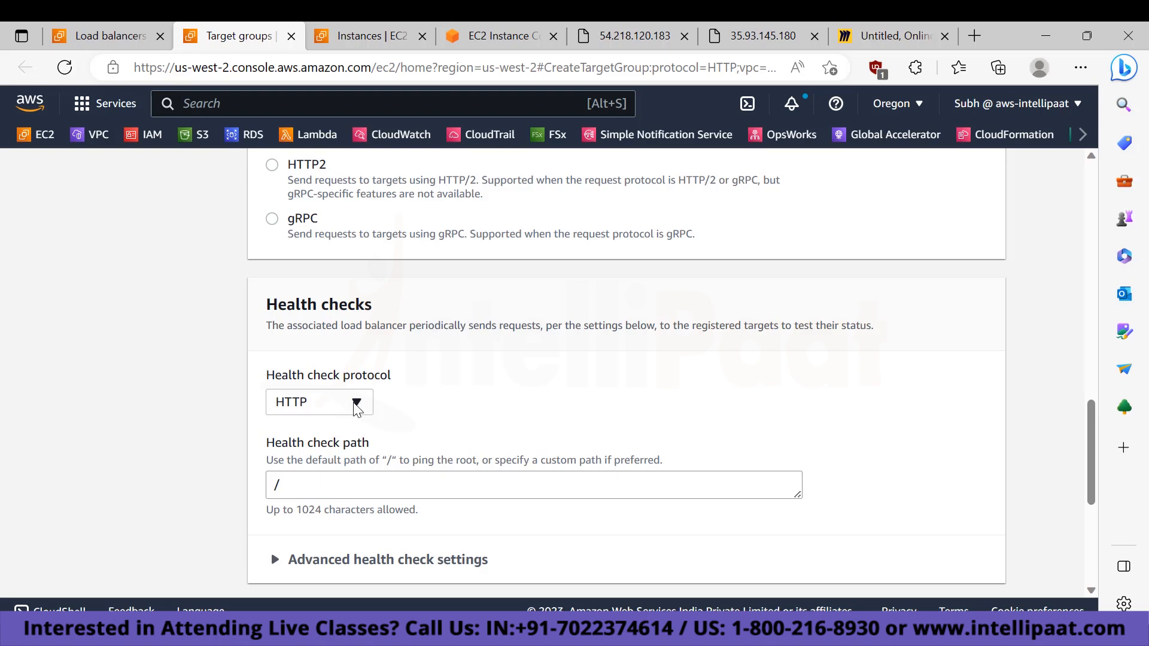
scroll(524, 401, "down", 5)
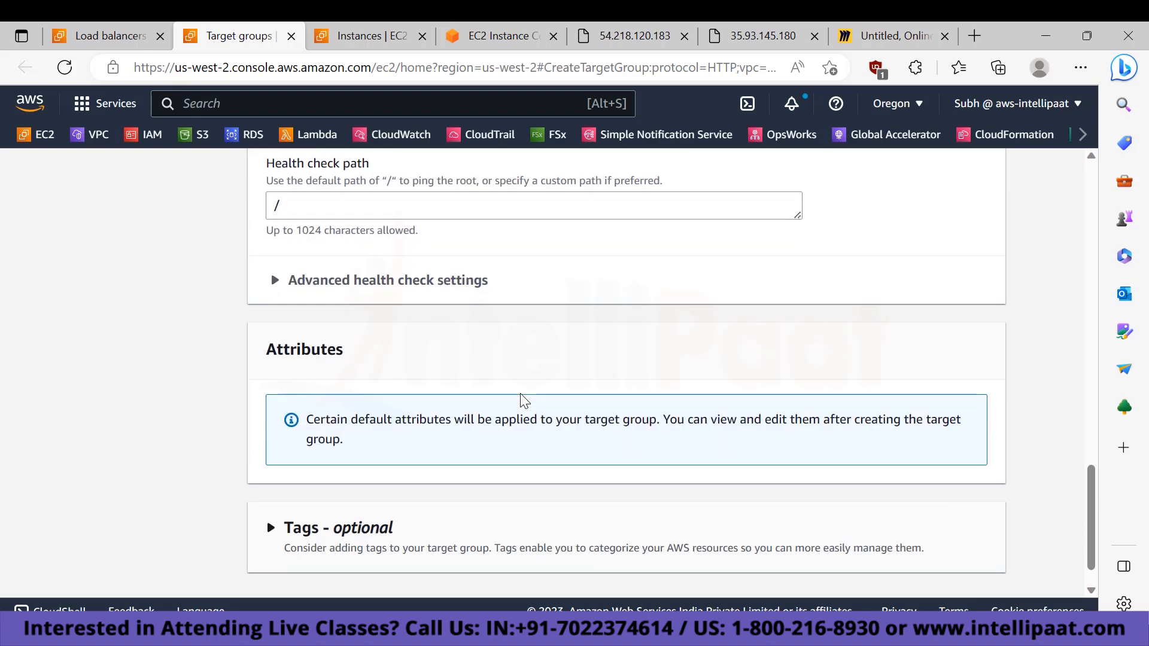
left_click(970, 568)
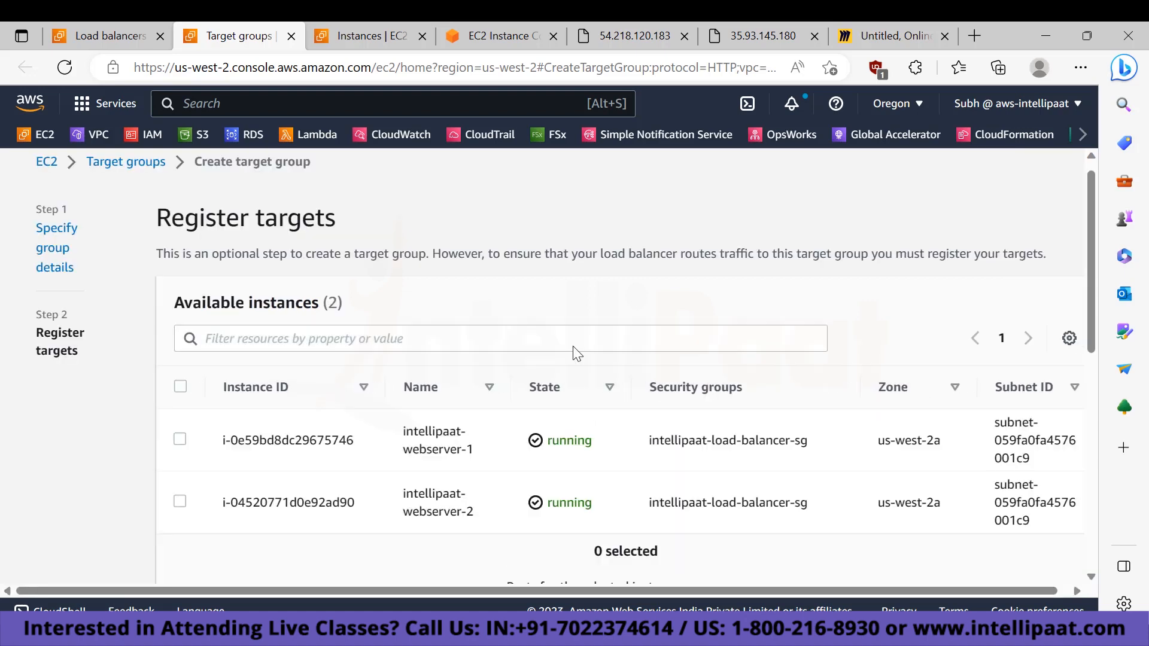
Include both intellipaat-webserver-1 and intellipaat-webserver-2 as pending targets on port 80.
scroll(316, 411, "down", 2)
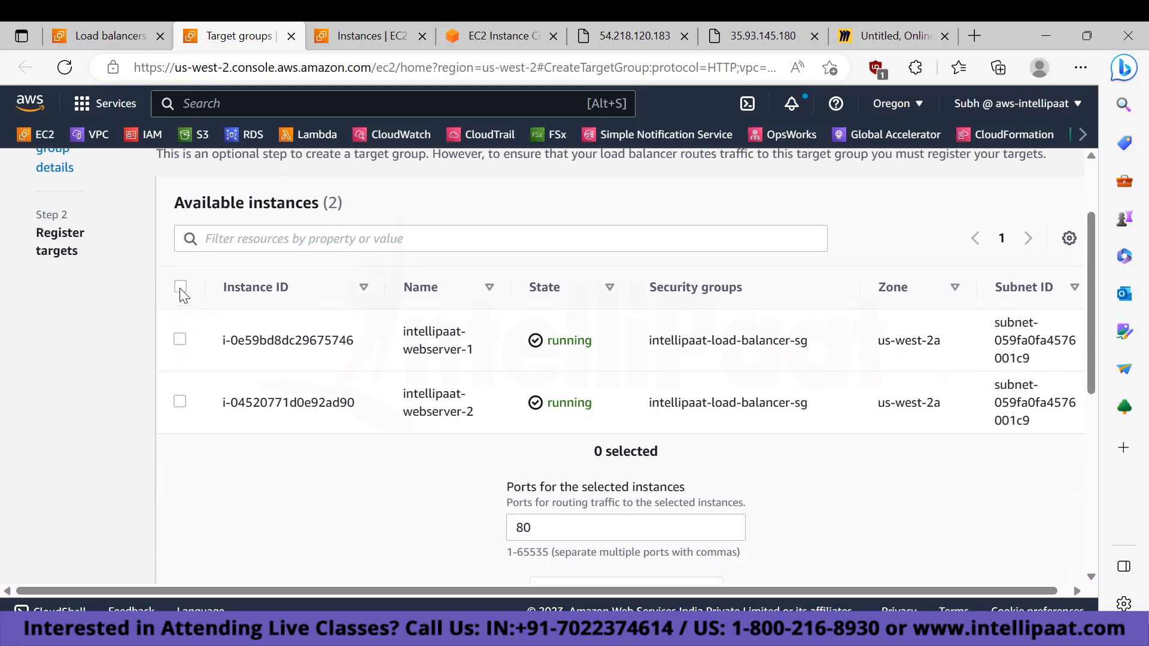
left_click(180, 287)
scroll(616, 387, "down", 3)
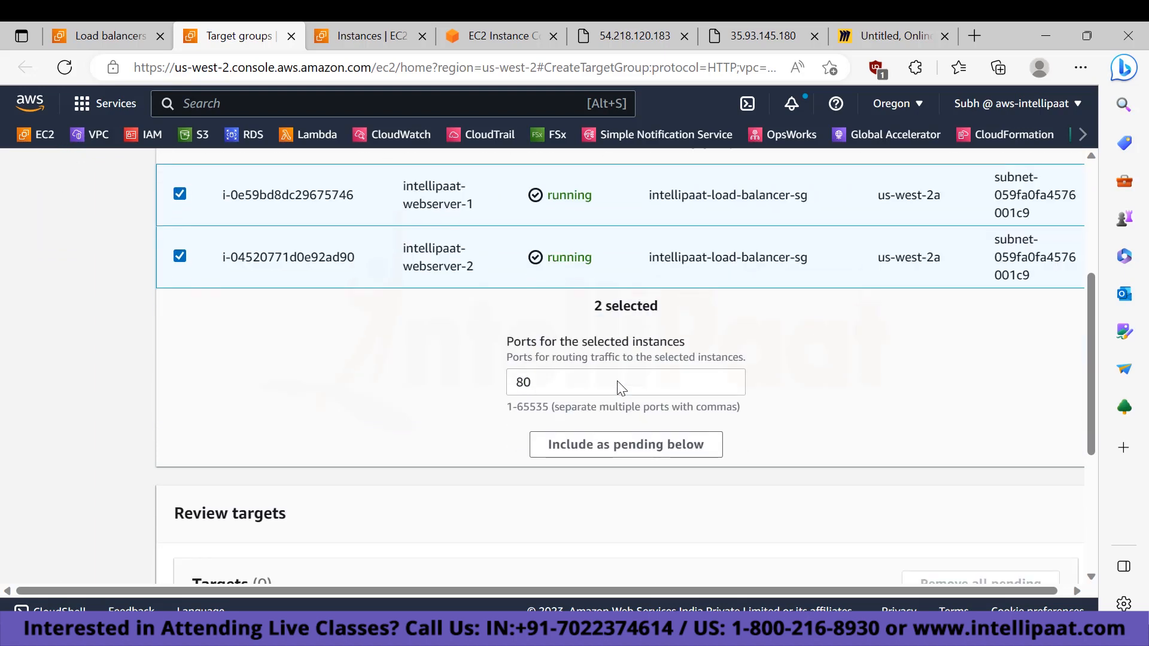
left_click(642, 455)
scroll(811, 475, "down", 5)
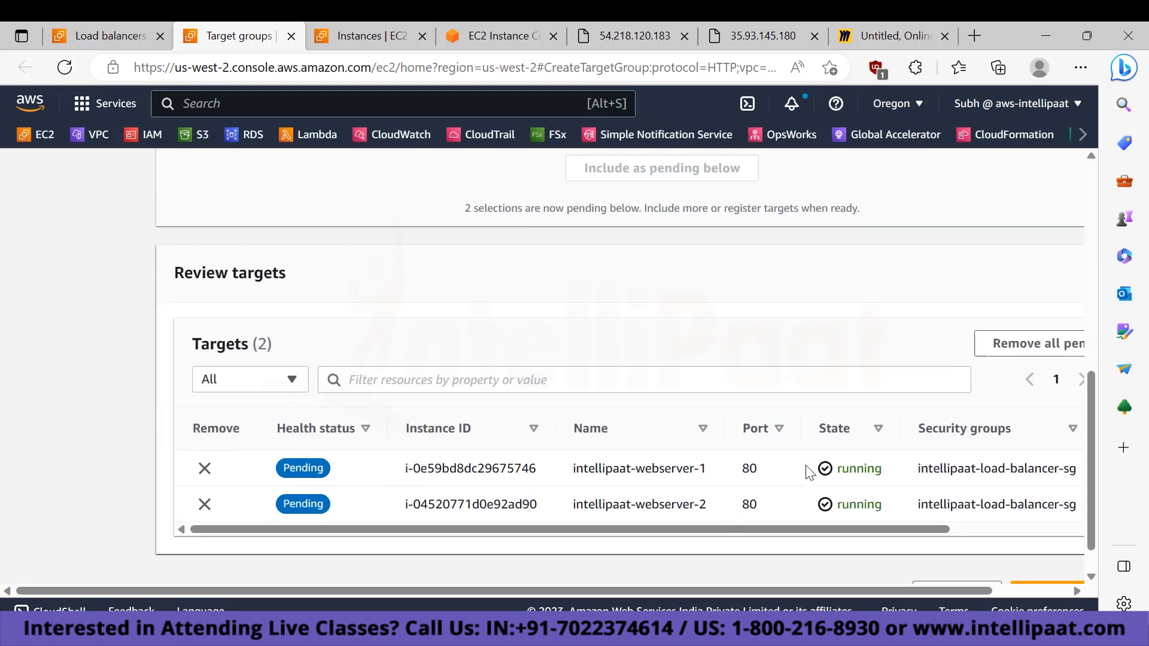
Review the pending targets' details and create the target group.
scroll(719, 485, "right", 1)
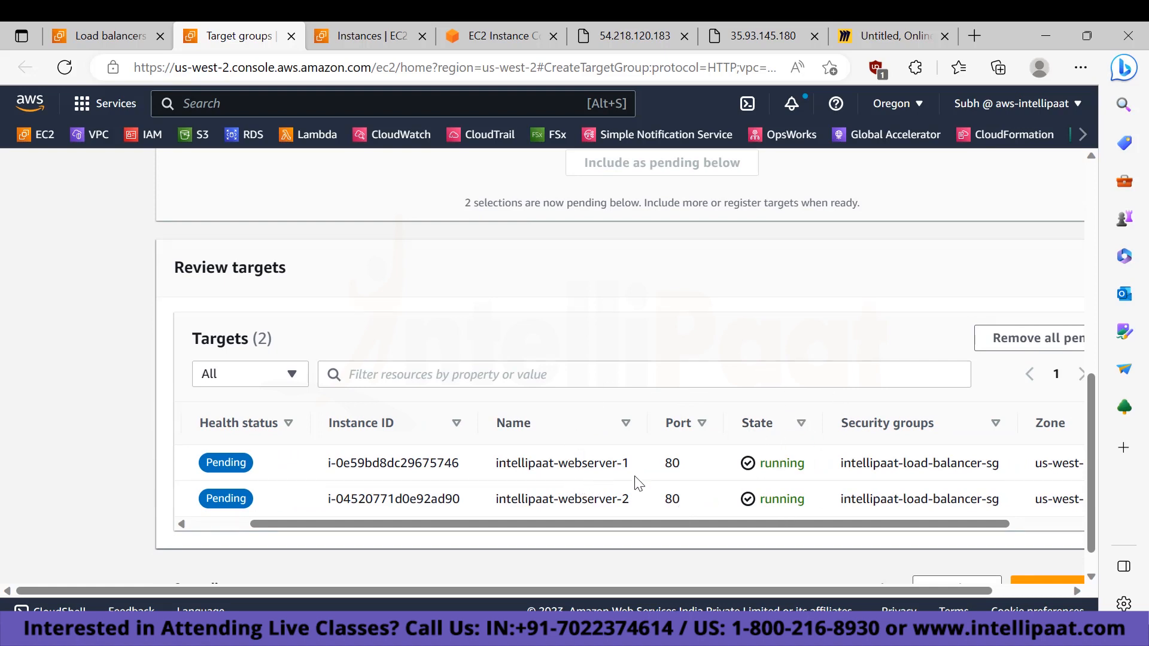
scroll(796, 468, "right", 5)
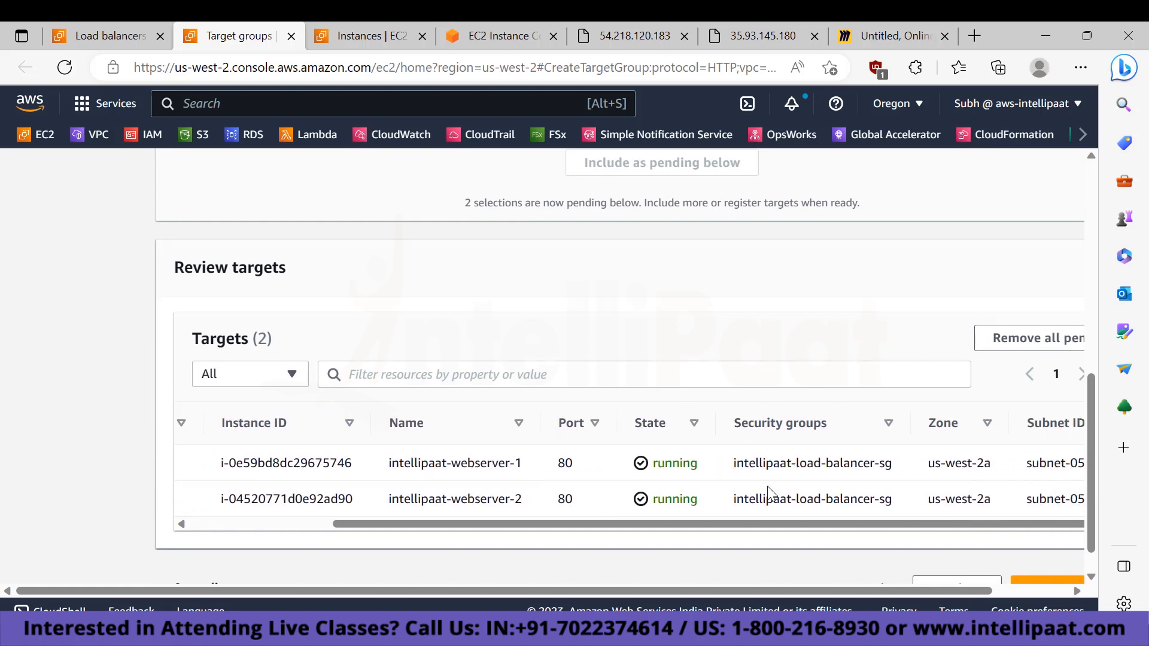
scroll(772, 490, "right", 3)
scroll(790, 482, "left", 8)
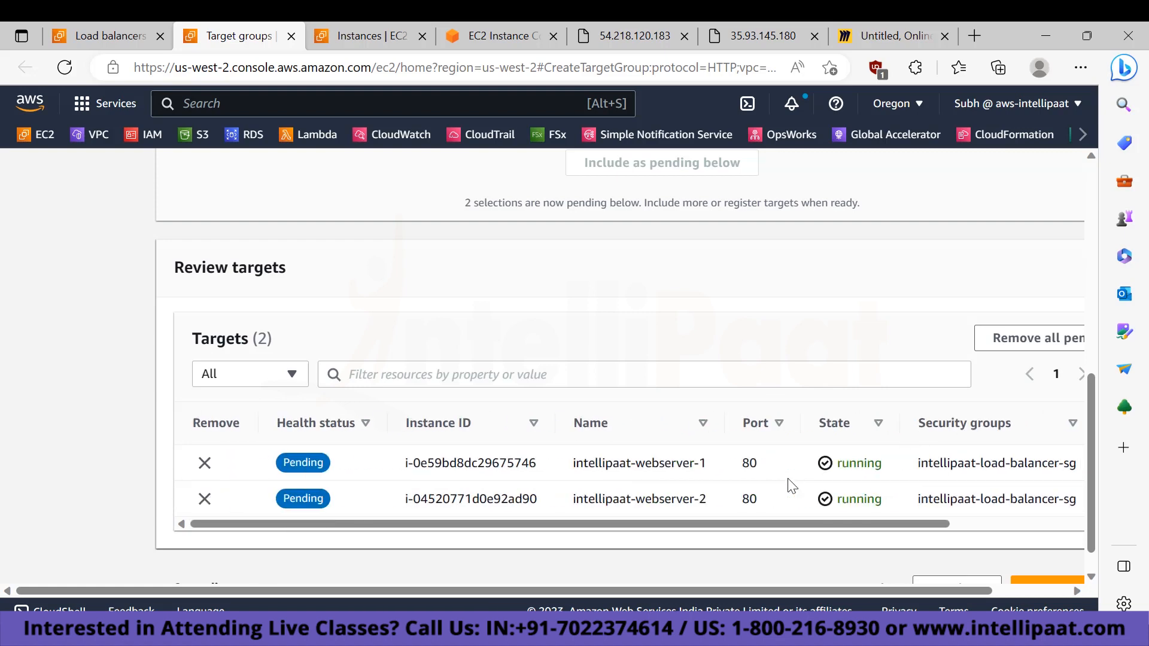
scroll(788, 481, "down", 1)
scroll(927, 510, "right", 3)
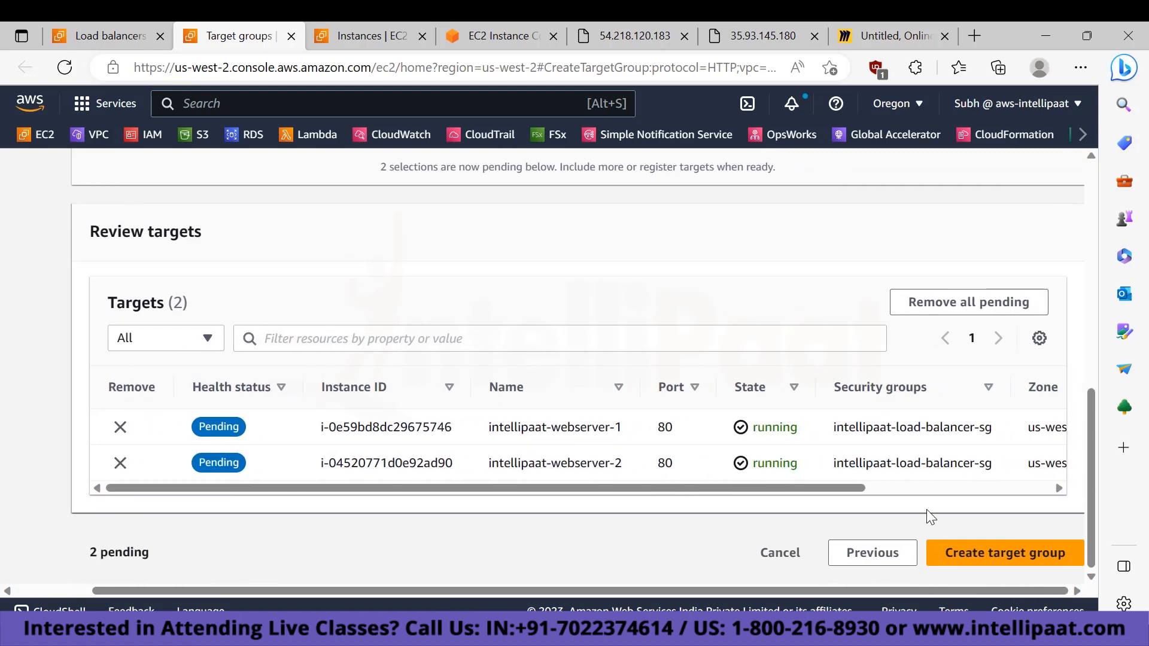
left_click(979, 560)
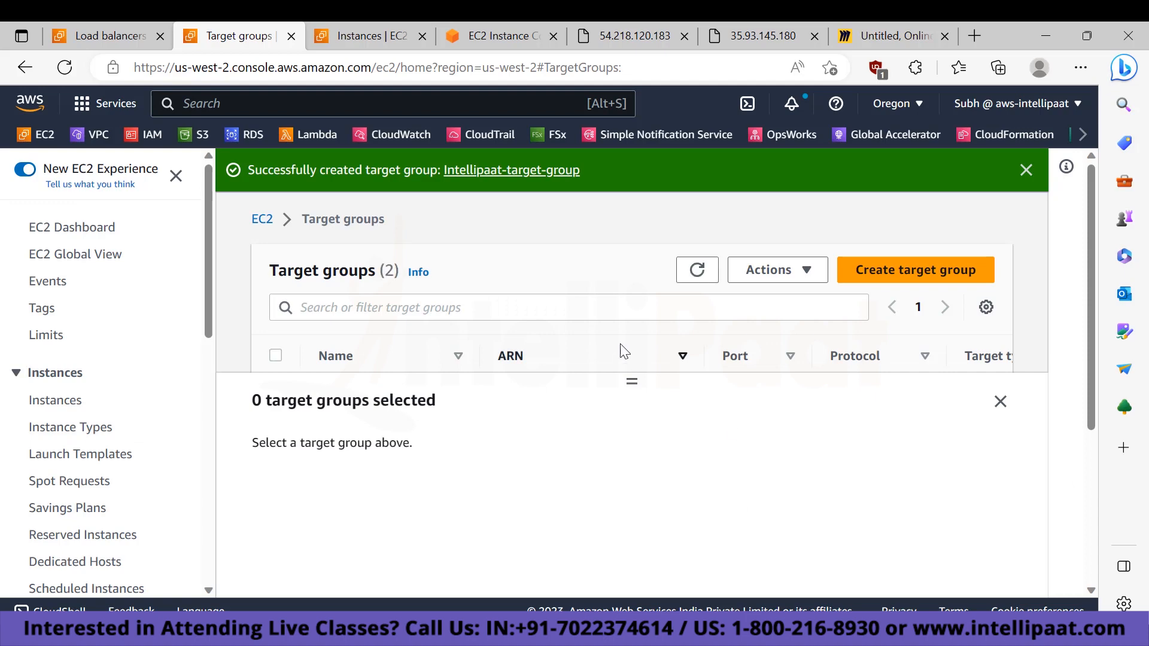
Enlarge the target groups list area and open the details of Intellipaat-target-group.
scroll(632, 378, "down", 2)
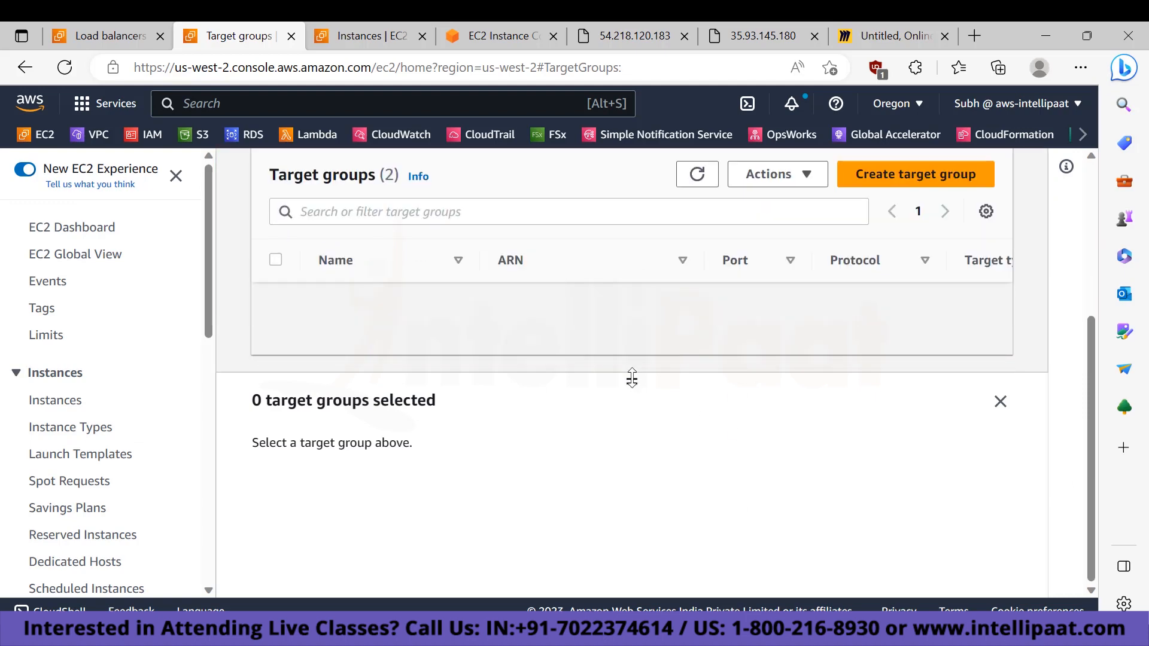
left_click_drag(632, 378, 632, 460)
scroll(637, 319, "up", 2)
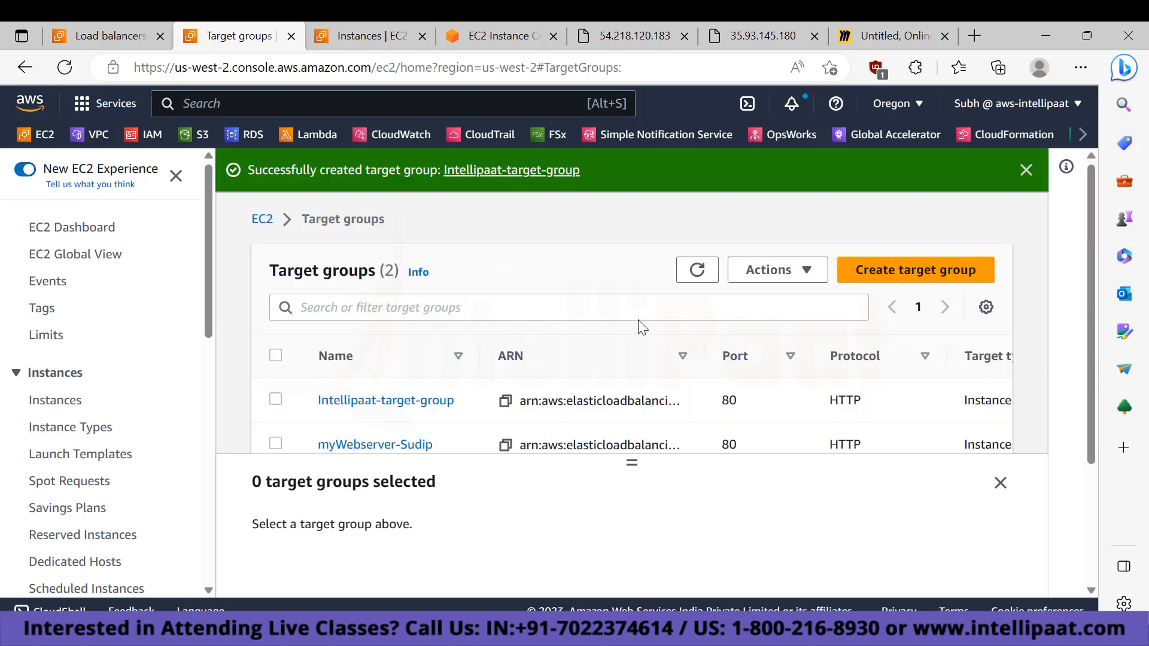
scroll(551, 387, "down", 1)
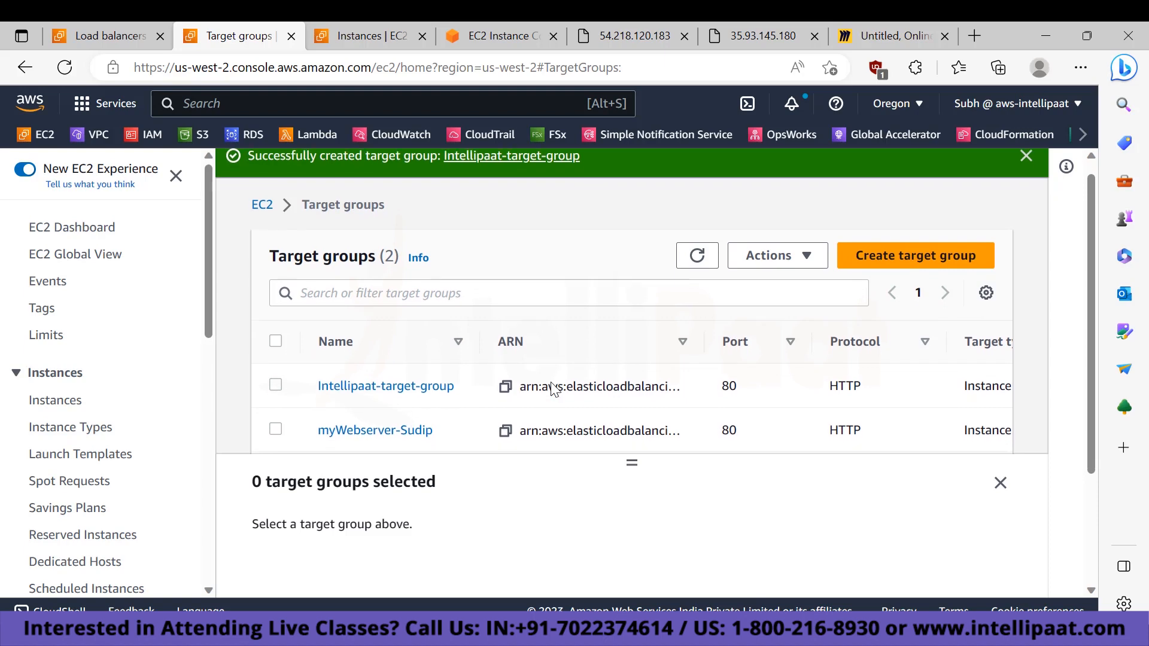
left_click(382, 386)
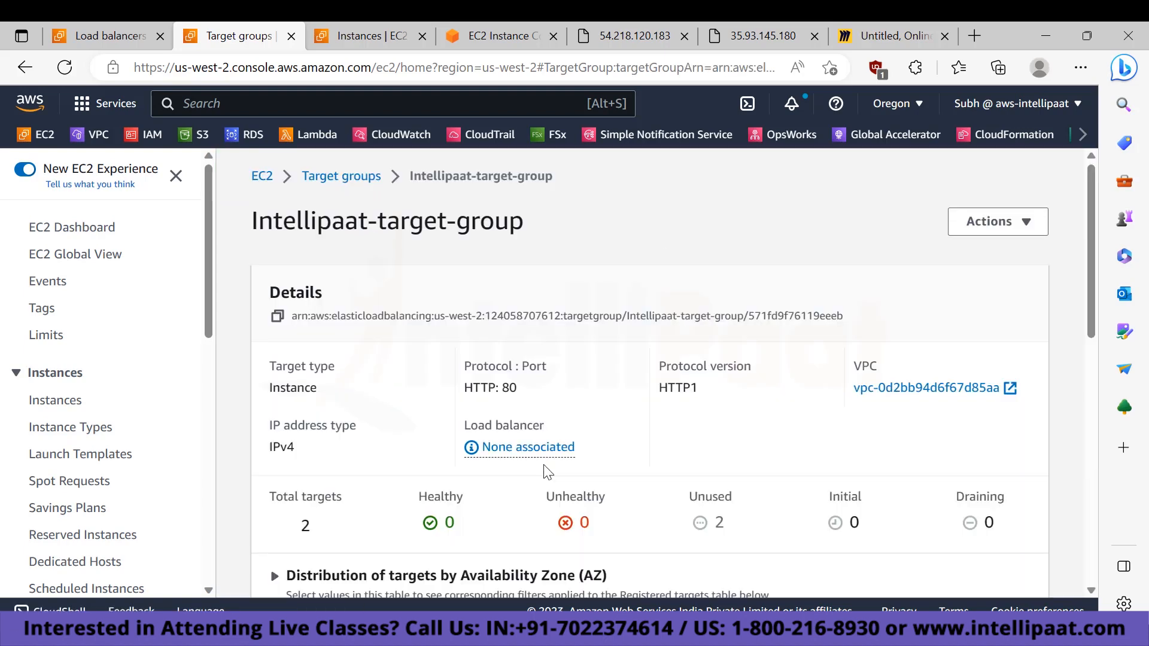
Review the registered targets' health status and the healthy and unhealthy target counts of Intellipaat-target-group.
scroll(542, 468, "down", 3)
scroll(544, 464, "down", 3)
scroll(607, 519, "down", 2)
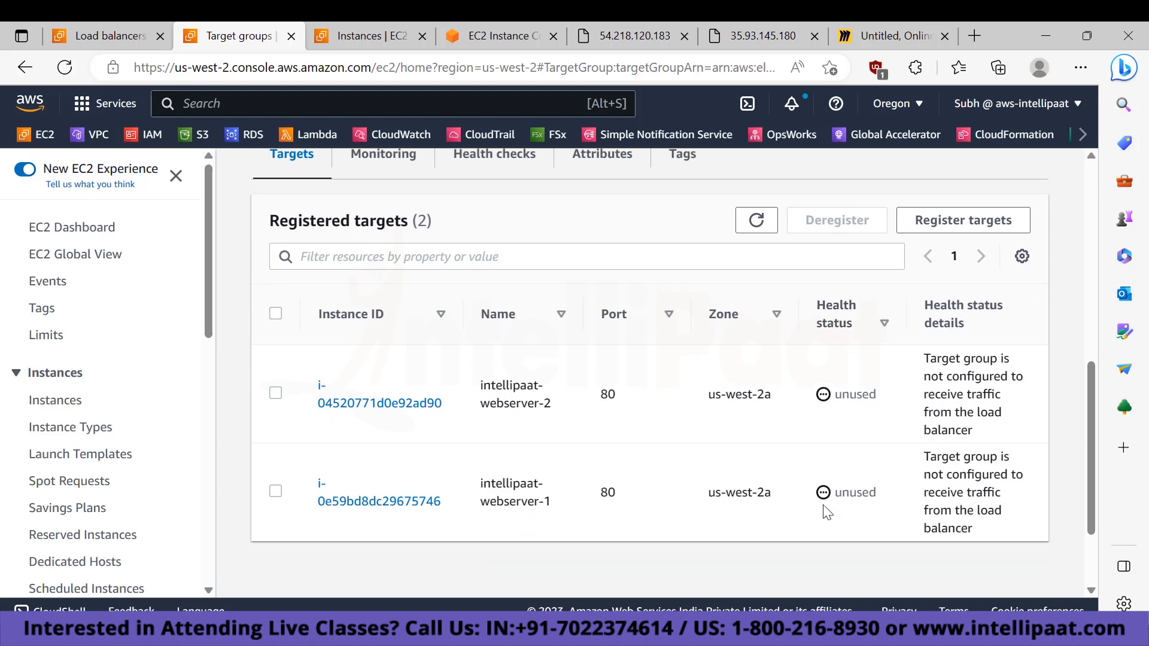
scroll(630, 405, "up", 3)
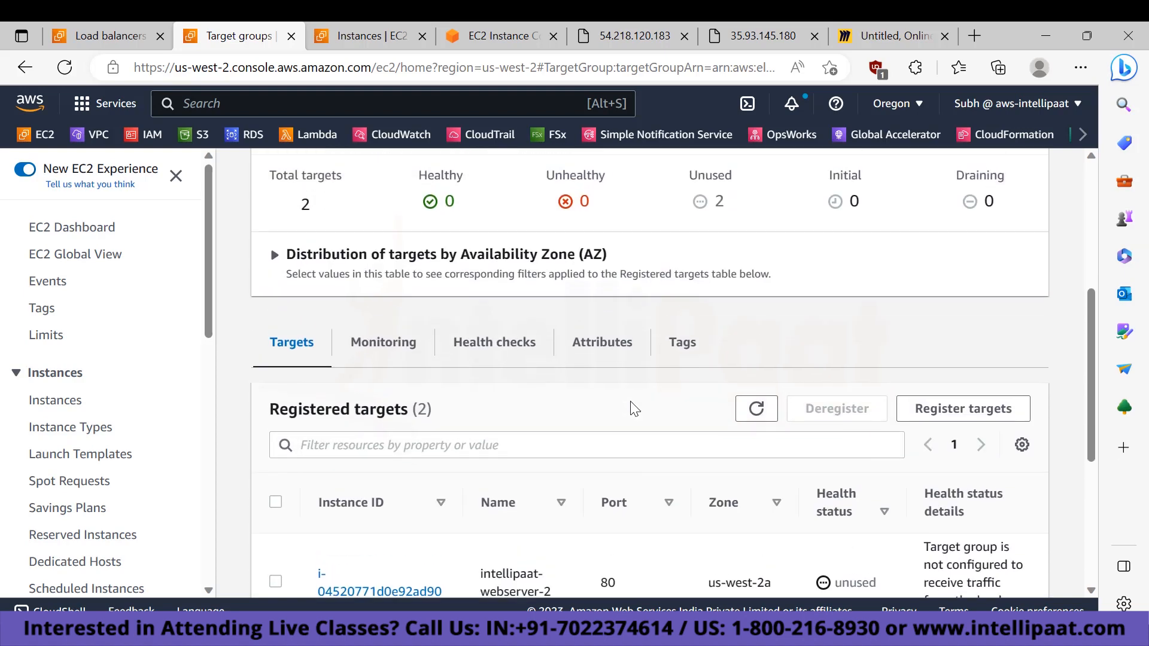
double_click(449, 225)
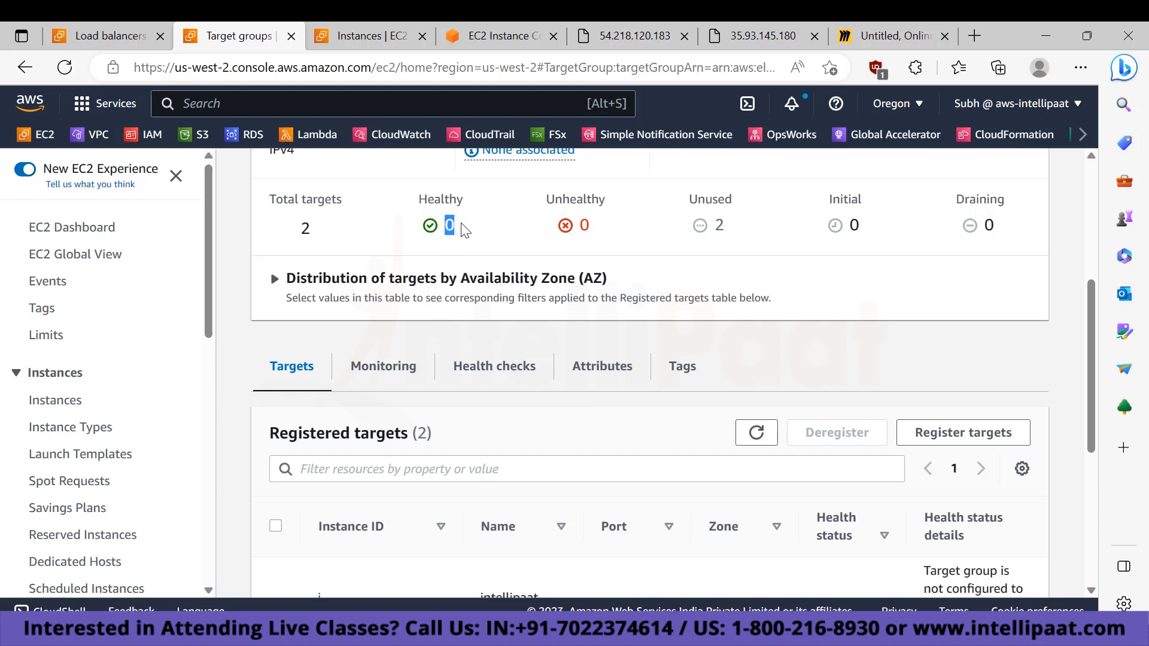
double_click(584, 225)
scroll(460, 291, "up", 2)
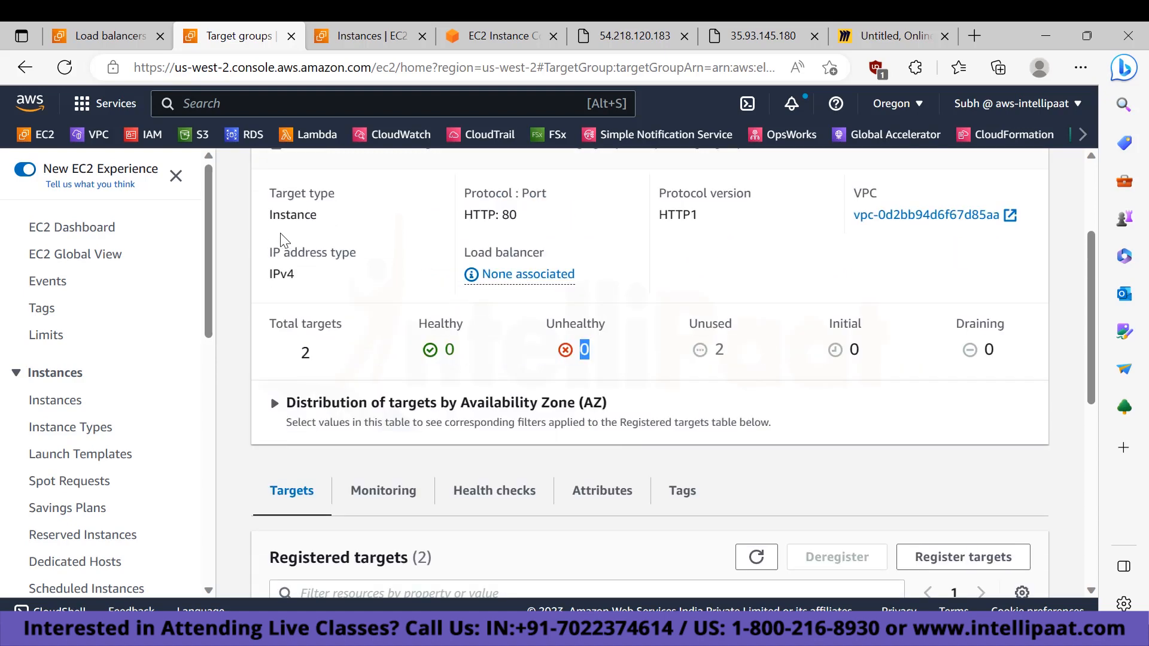
Refresh the load balancer form's target group choices and set the HTTP:80 listener to forward to Intellipaat-target-group.
left_click(110, 36)
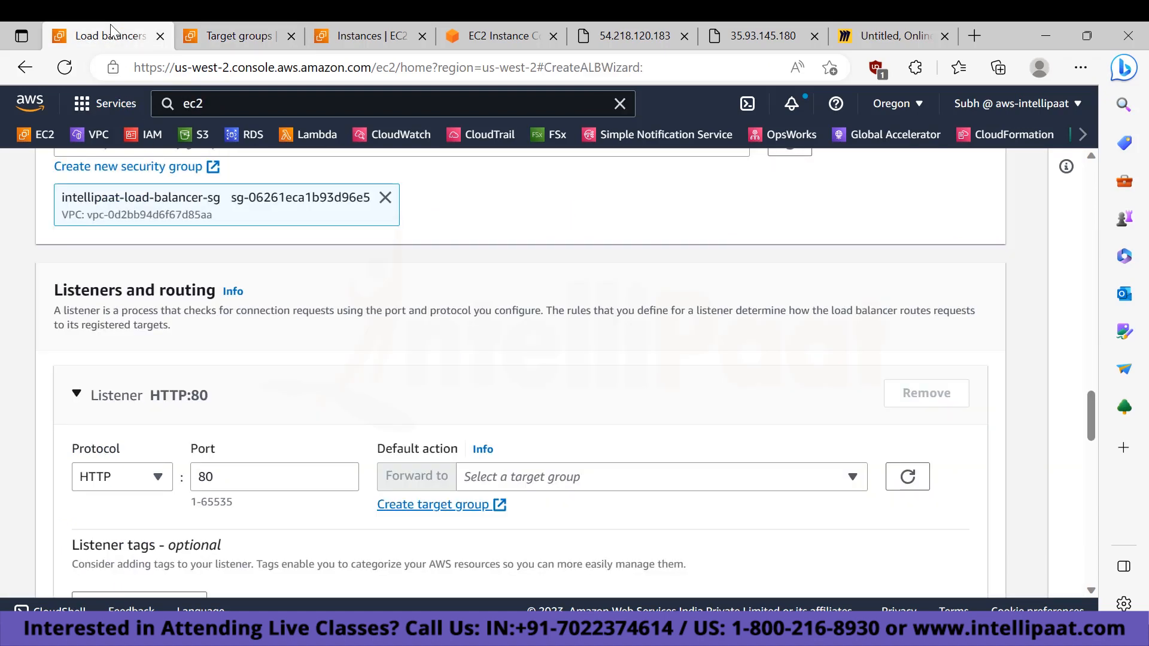
left_click(926, 477)
left_click(840, 479)
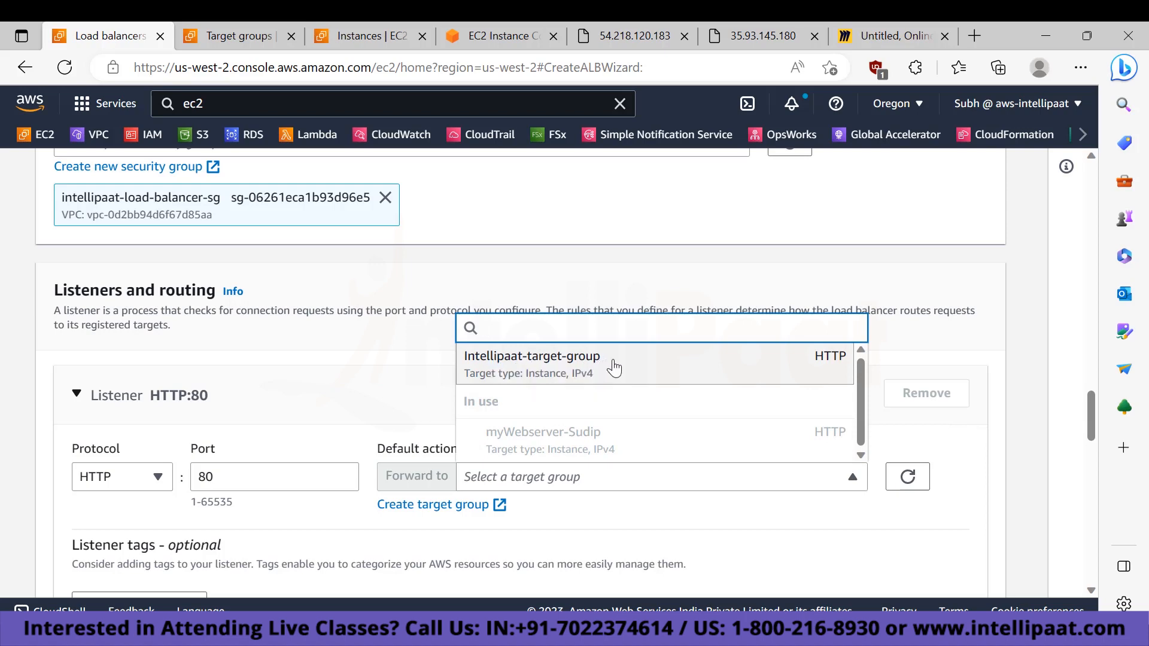
left_click(678, 369)
Submit the completed Application Load Balancer configuration to create Intellipaat-load-balancer.
scroll(644, 423, "down", 10)
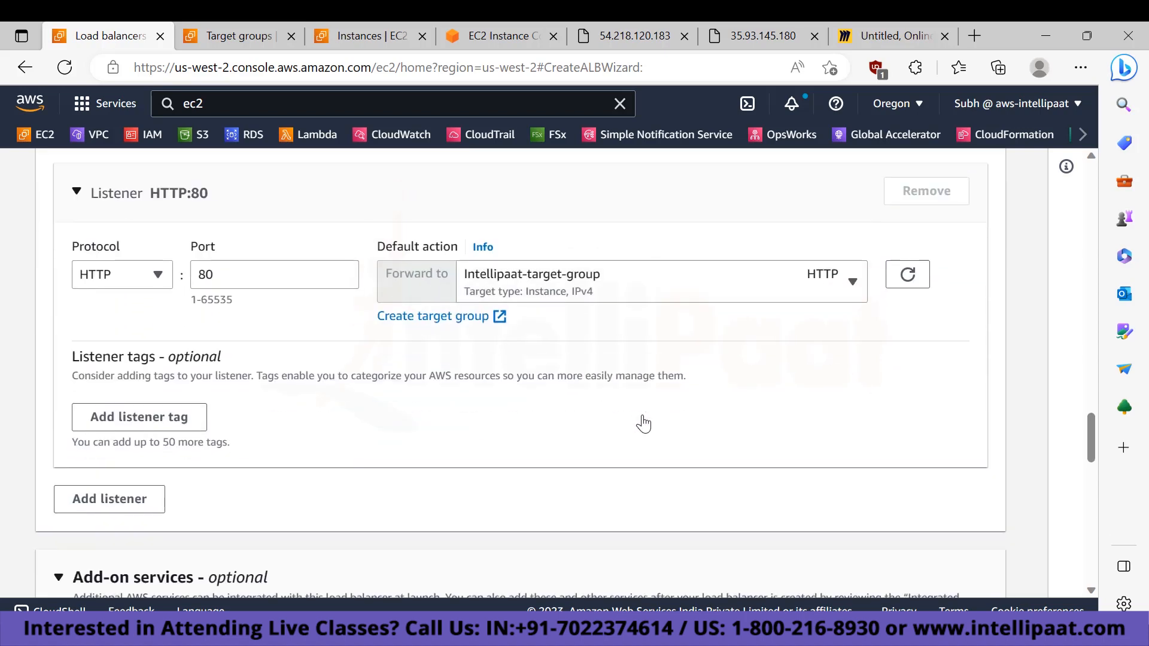
scroll(643, 424, "down", 10)
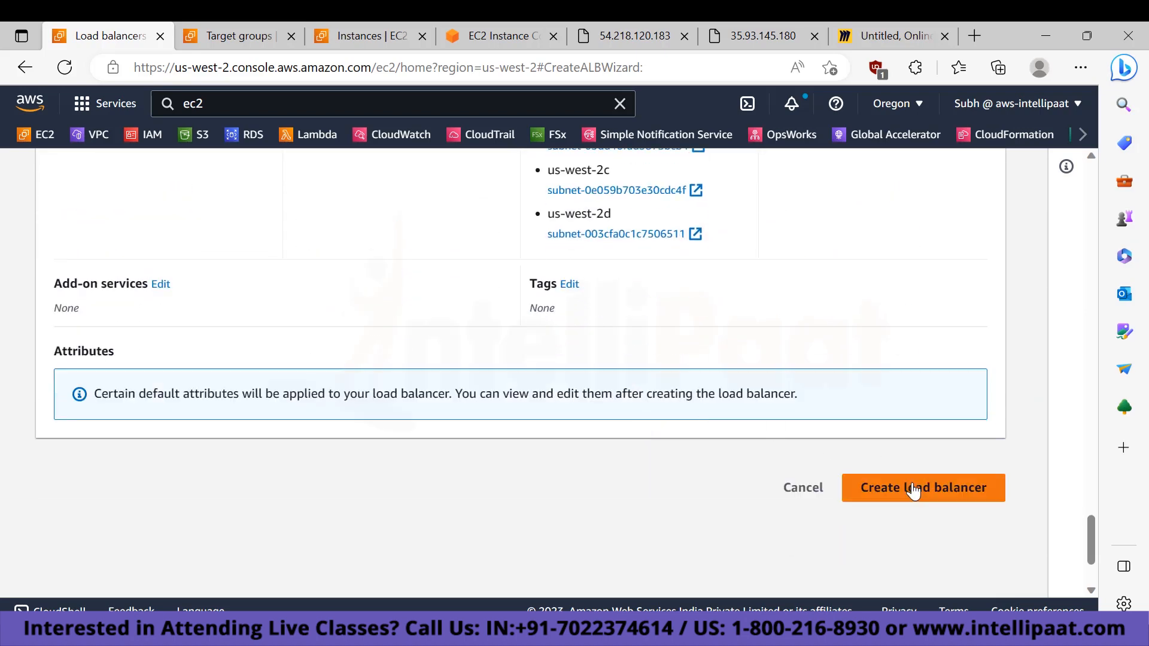
left_click(912, 488)
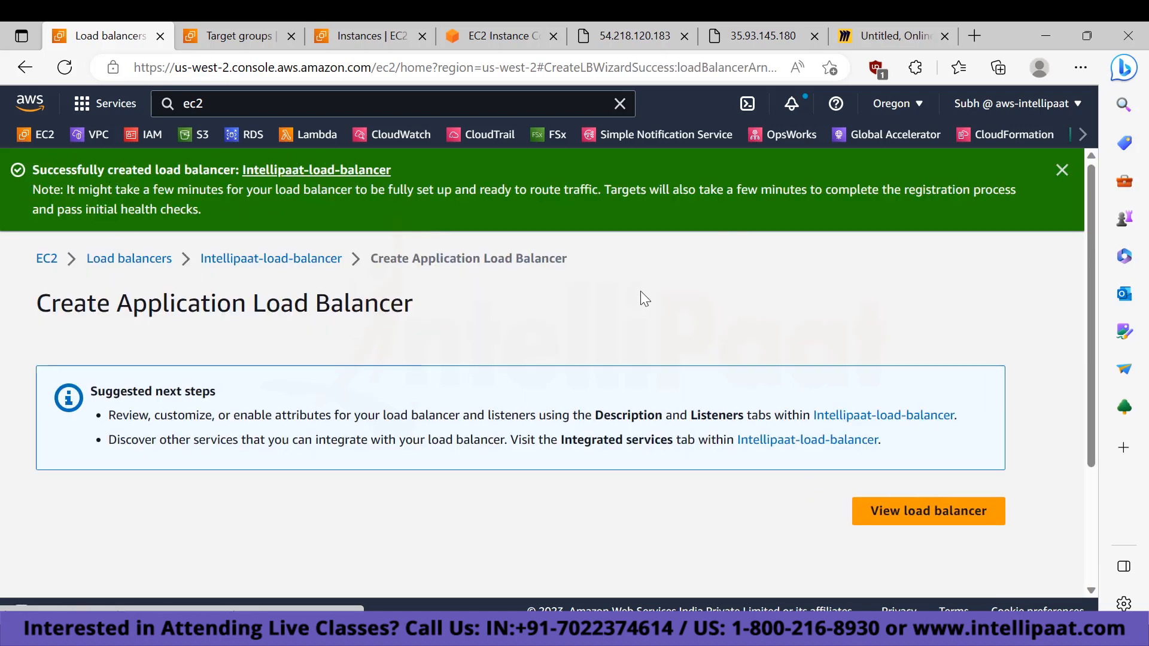
View the new load balancer in the list and examine its DNS name, state, availability zones and type.
left_click(916, 518)
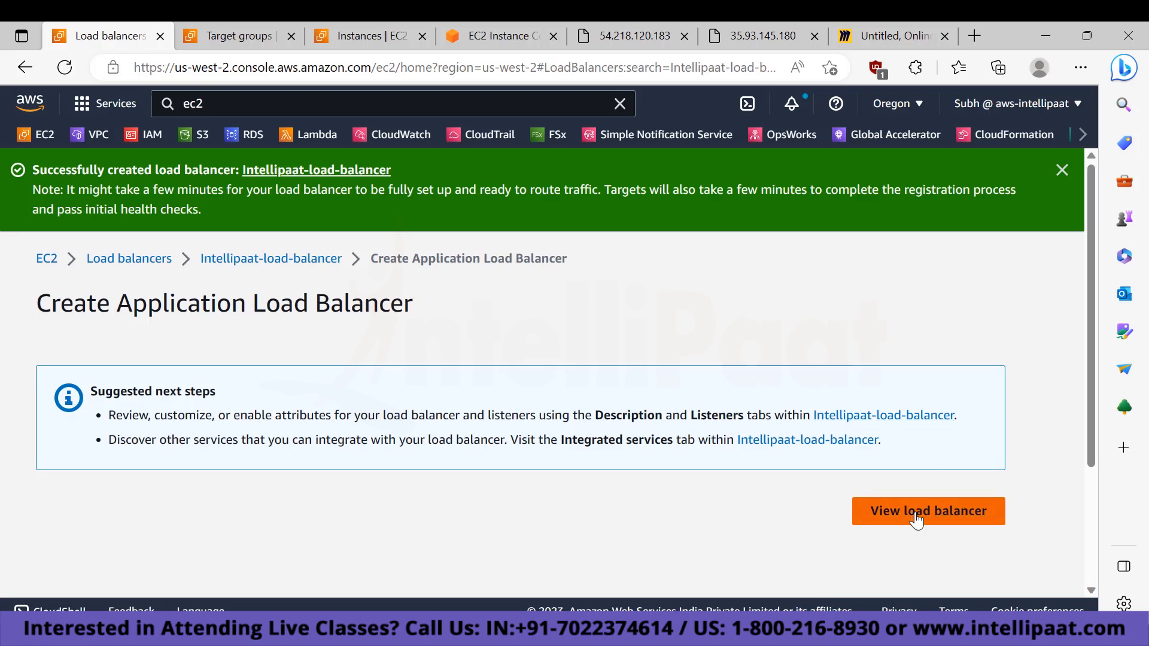
left_click_drag(650, 380, 647, 500)
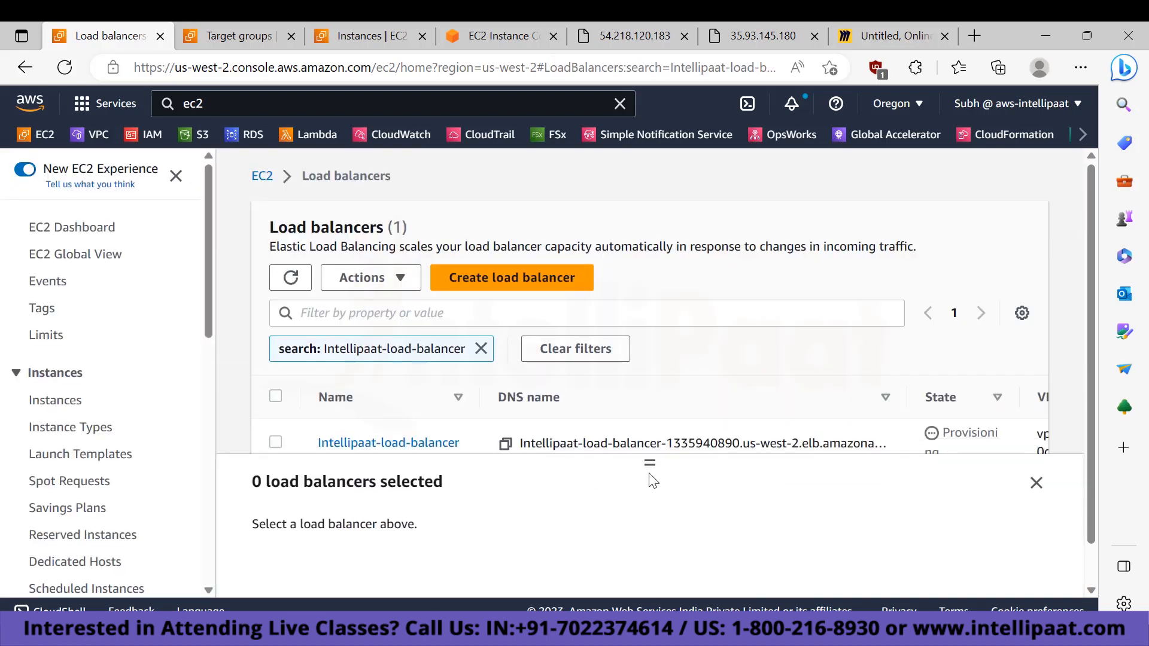
scroll(724, 435, "down", 1)
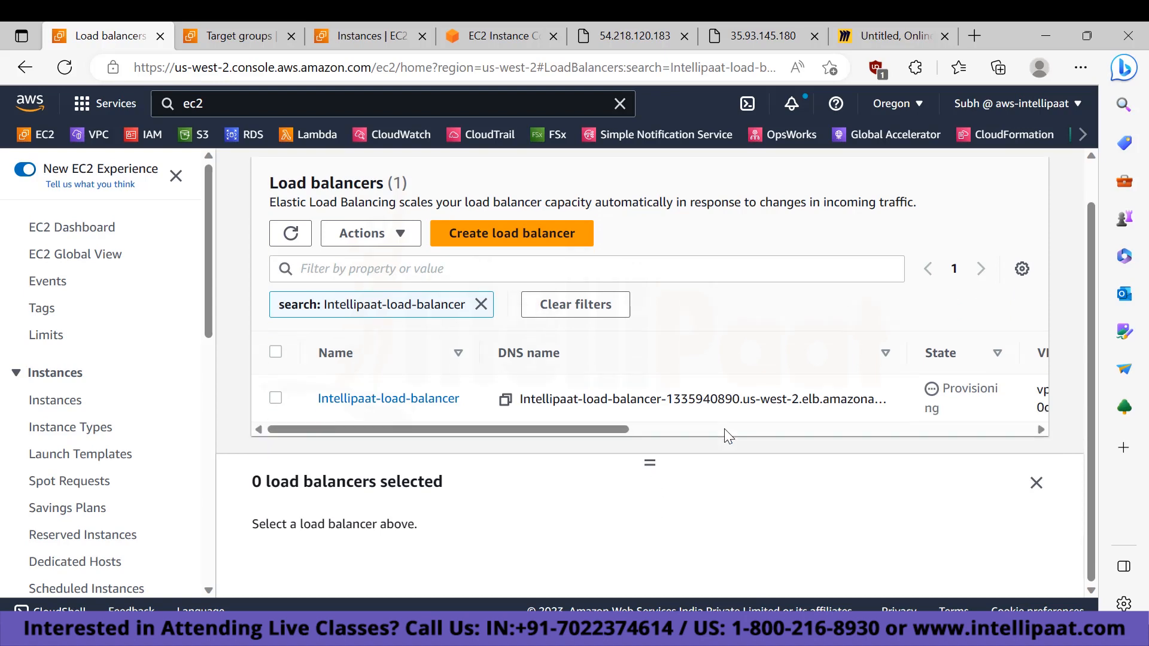
scroll(846, 403, "right", 2)
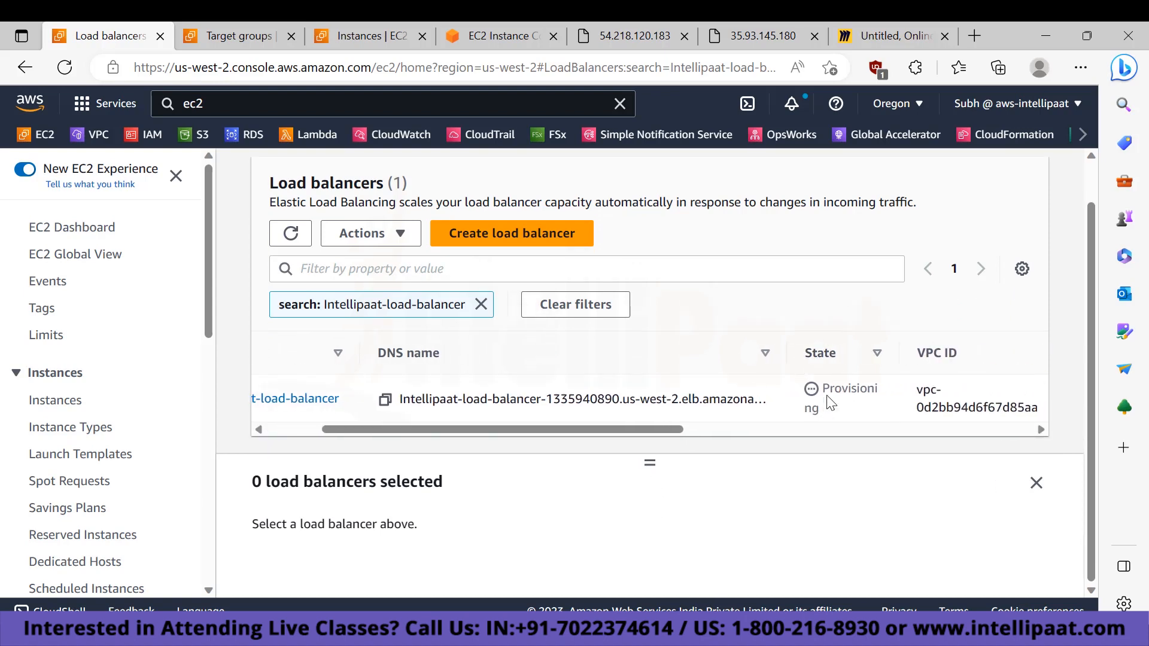
scroll(737, 400, "right", 8)
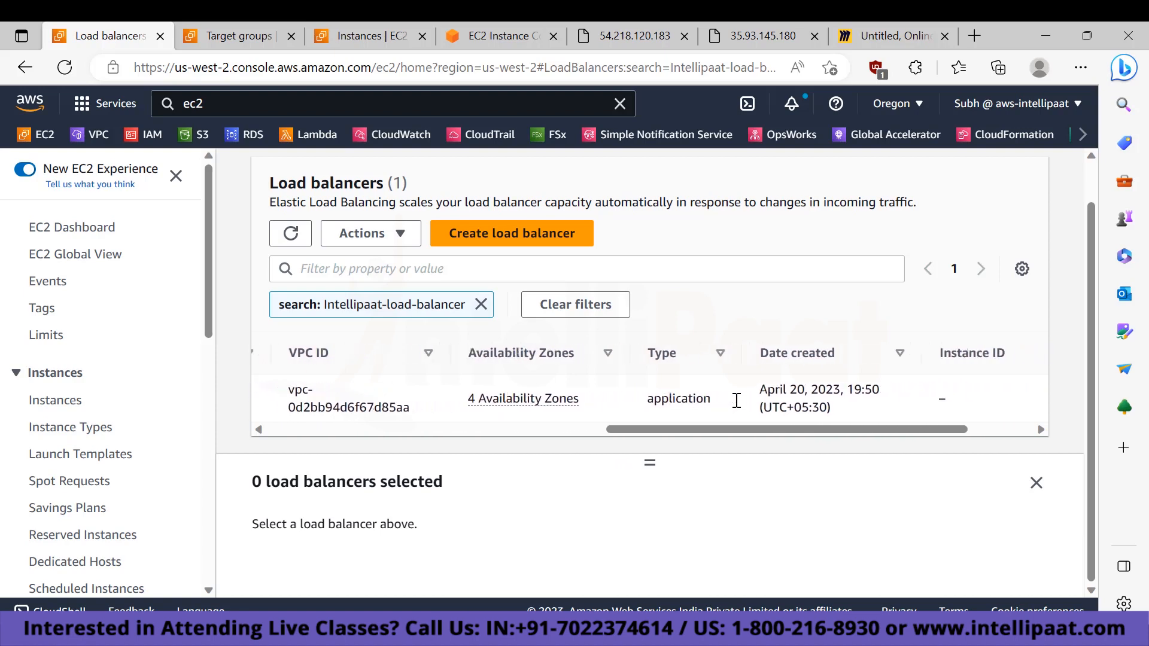
scroll(736, 401, "left", 10)
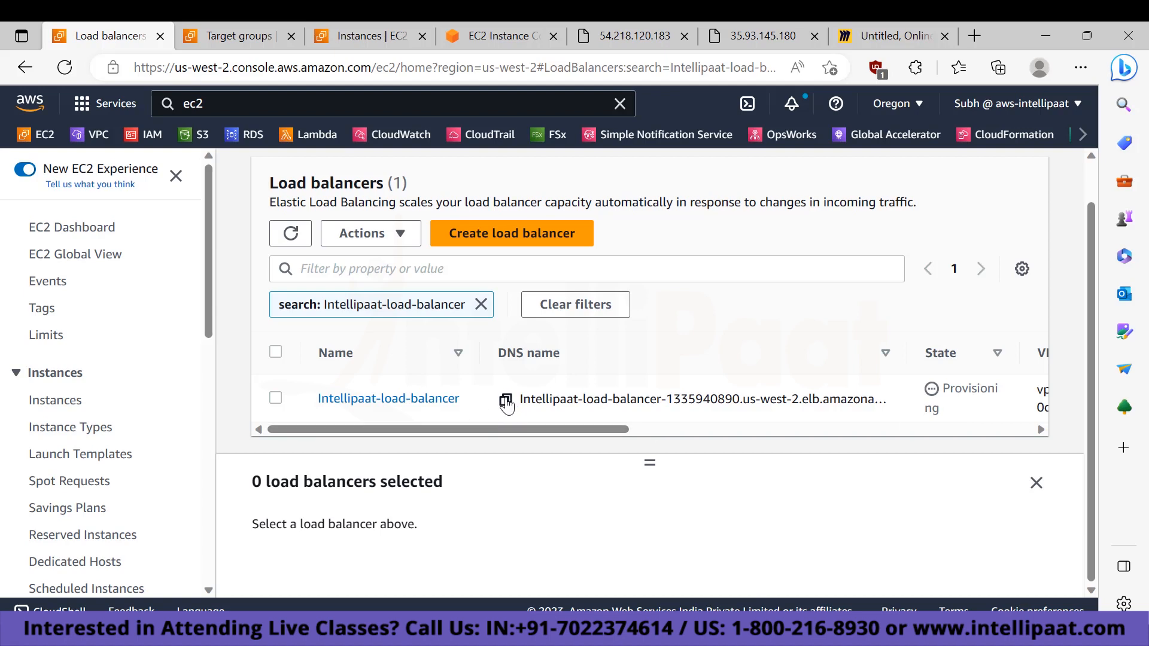
Look at the pages served by both web servers, and return to the Intellipaat-target-group details.
left_click(625, 31)
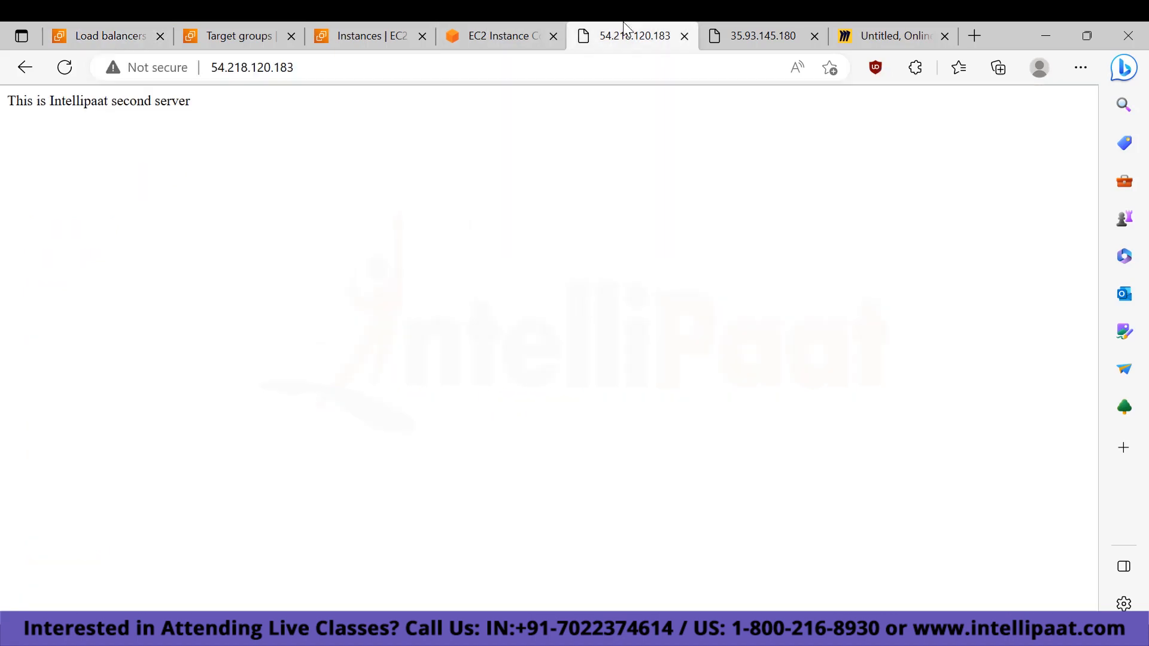
left_click(742, 27)
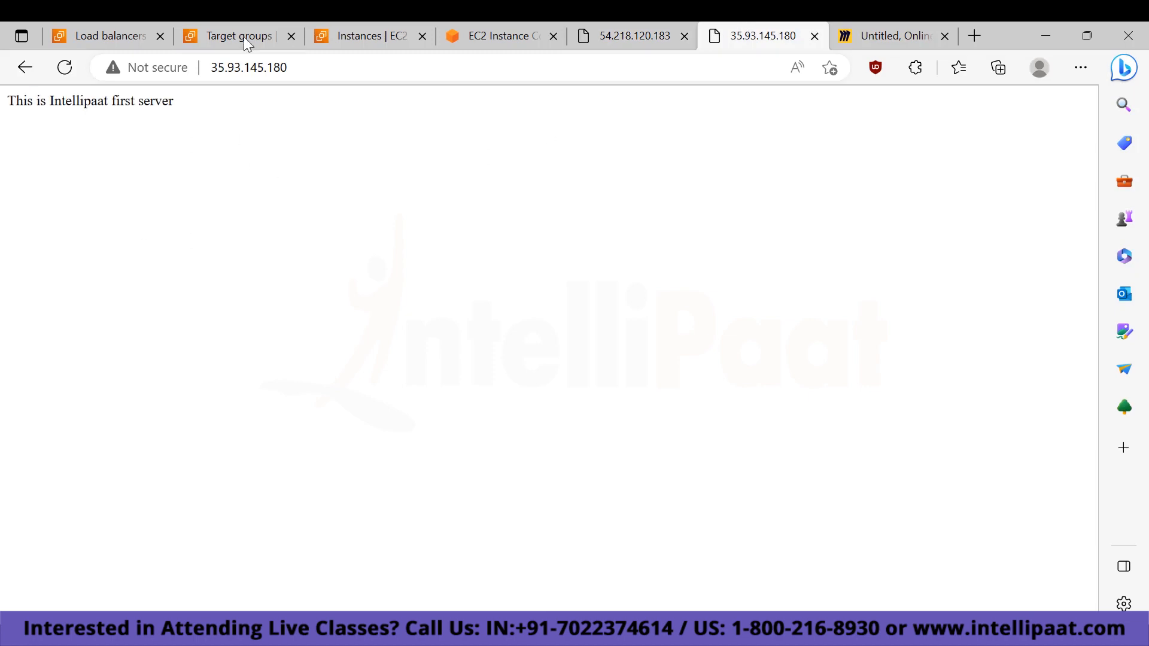
left_click(243, 37)
scroll(398, 329, "up", 2)
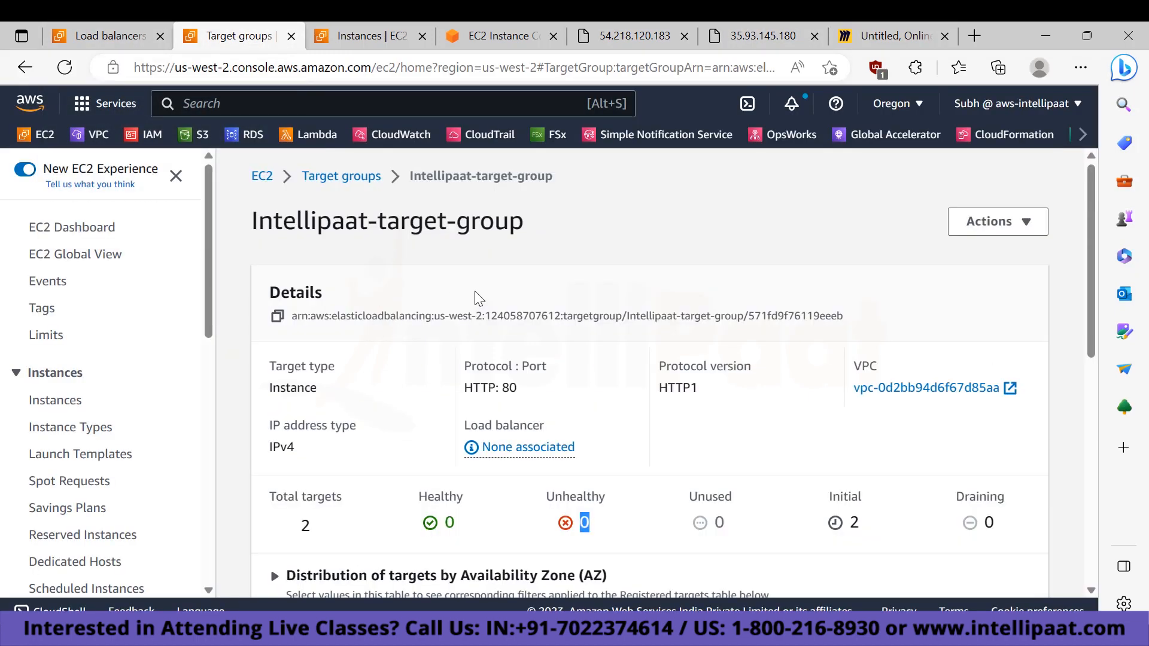
Reload the target group page and check the health status of both registered web servers.
key("F5")
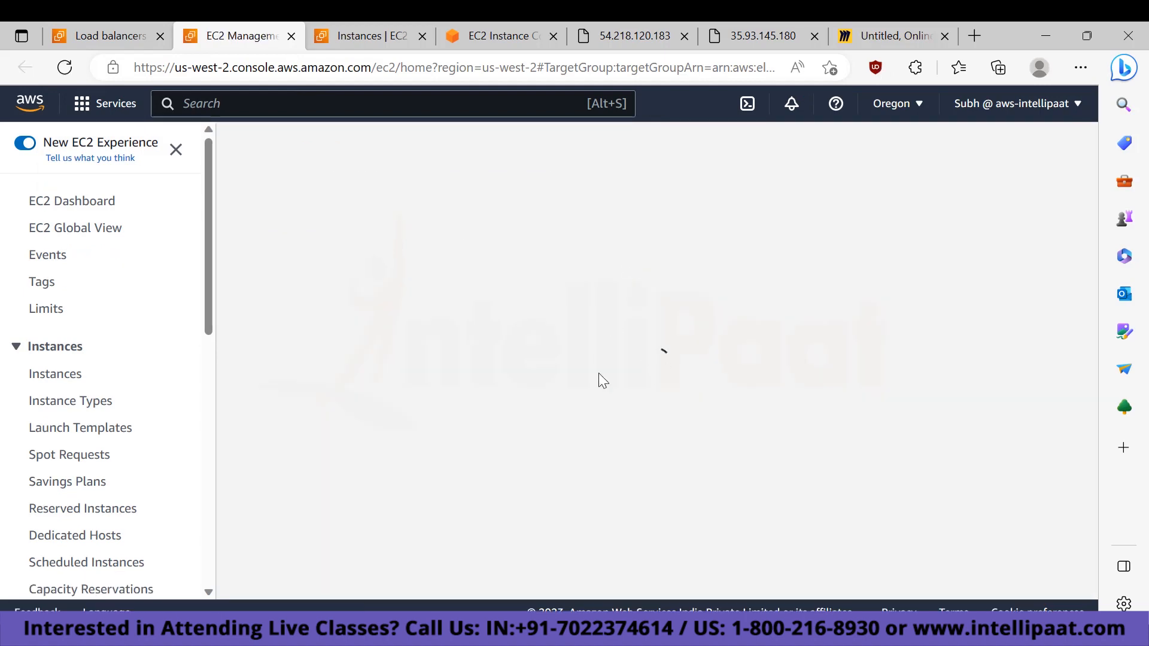
scroll(733, 429, "down", 5)
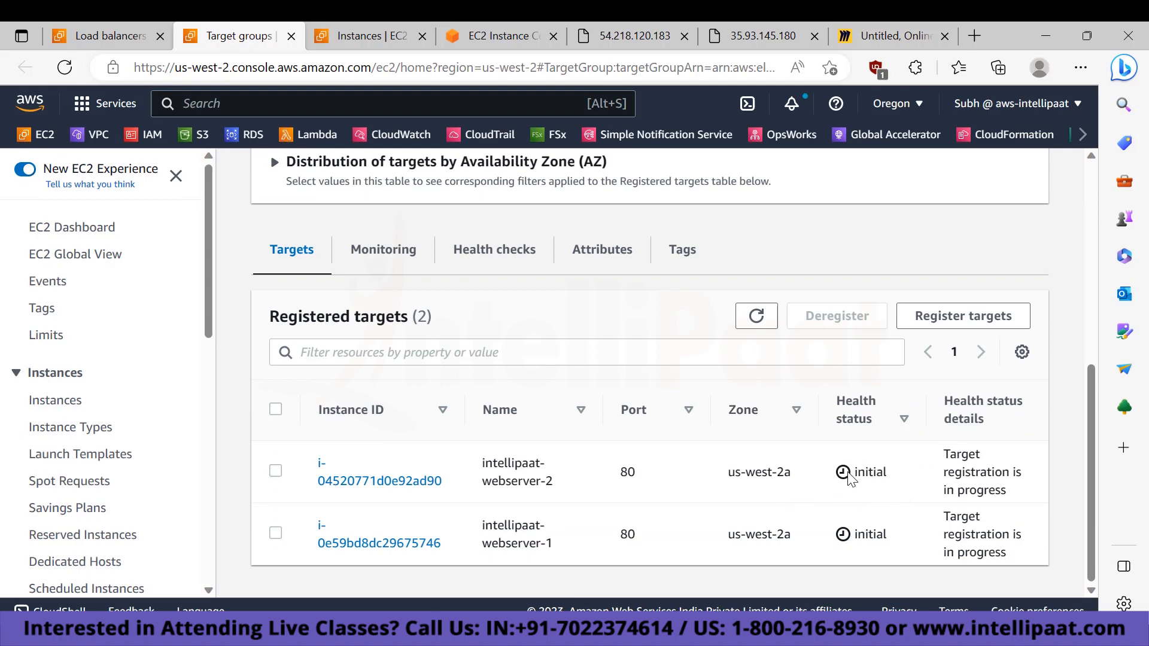
double_click(853, 474)
double_click(870, 534)
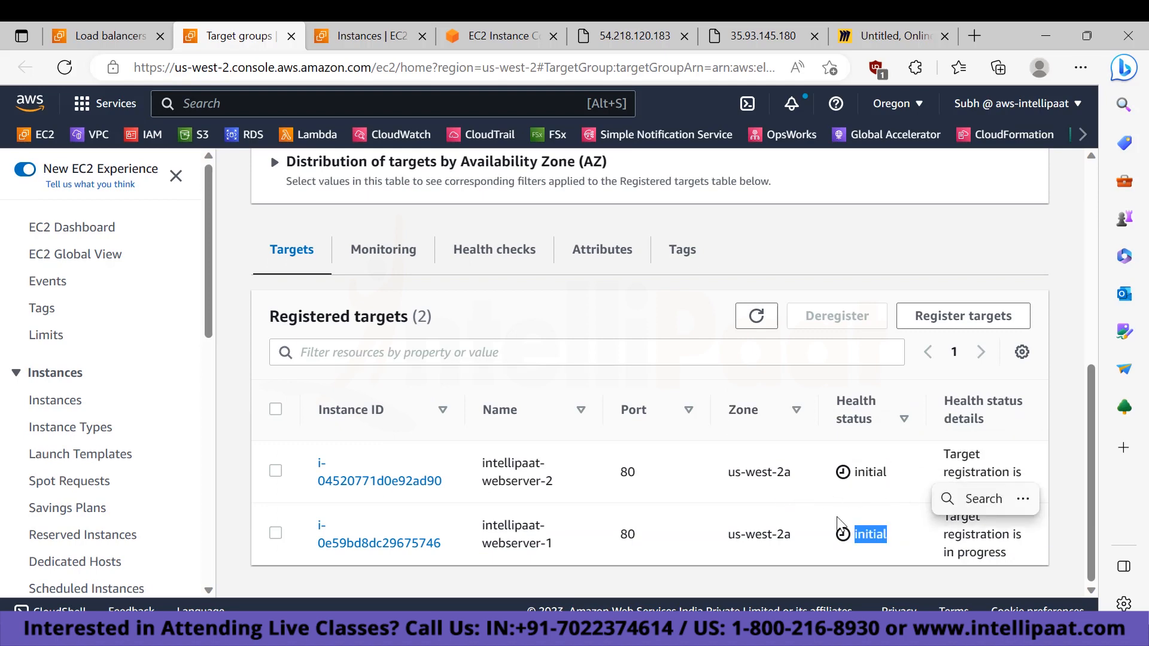
Refresh the registered targets list and recheck the target group's health counts.
scroll(760, 514, "up", 3)
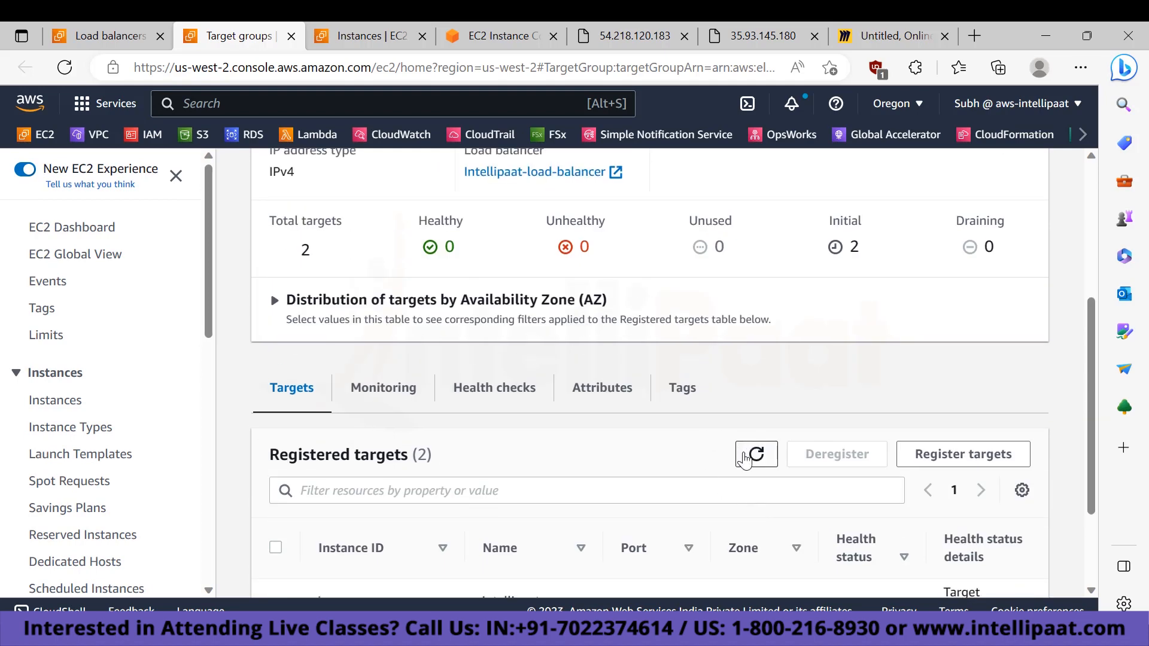
left_click(752, 454)
scroll(599, 484, "down", 5)
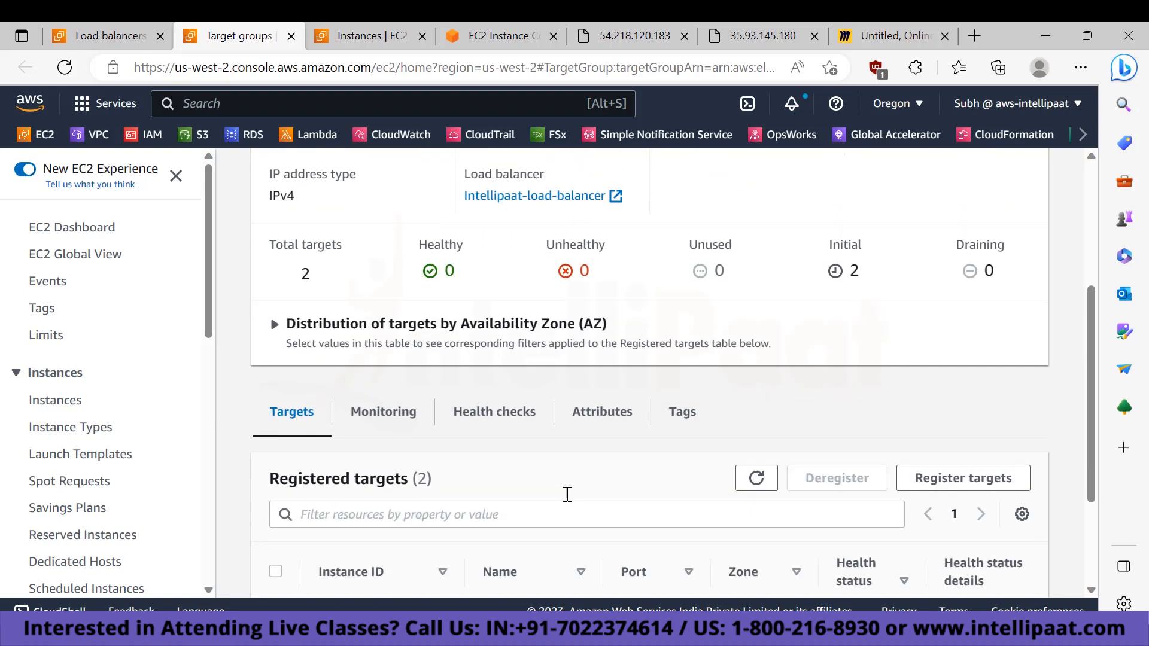
scroll(456, 324, "up", 1)
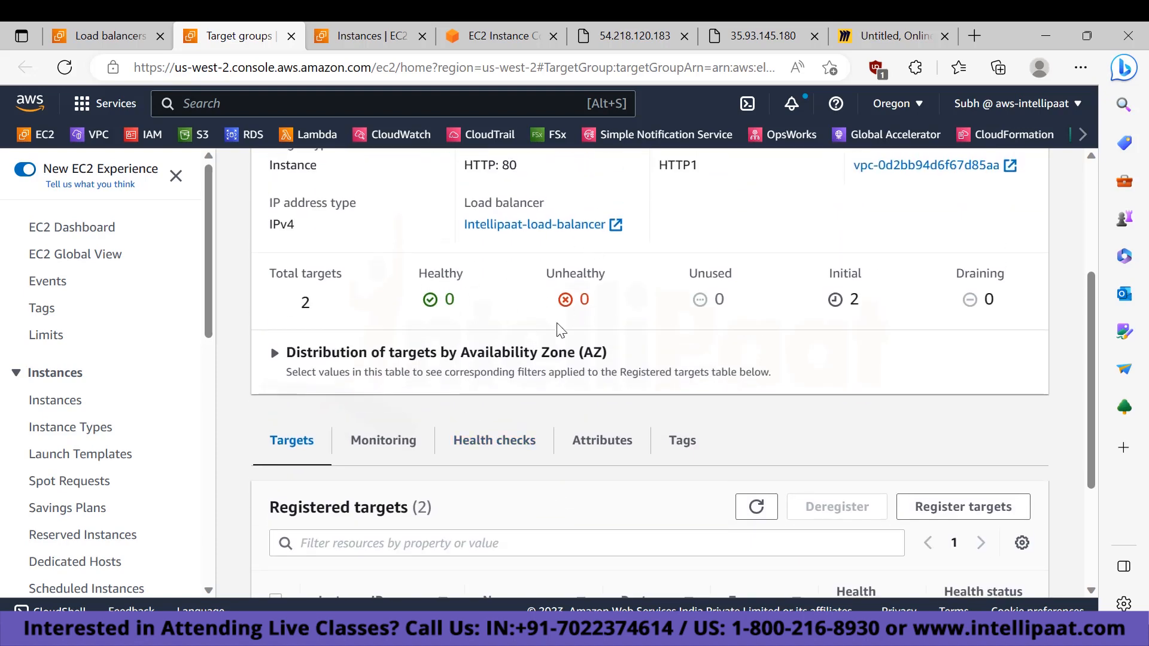
left_click(757, 507)
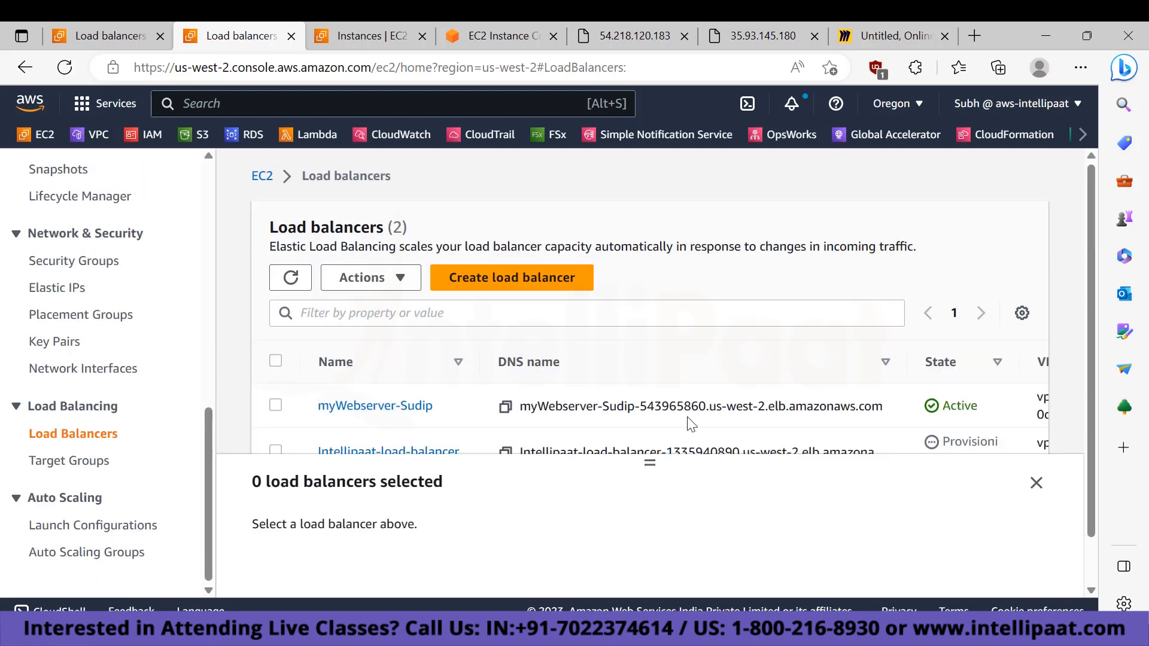
Open Intellipaat-load-balancer from the load balancers list and review its details and listeners.
scroll(688, 422, "down", 1)
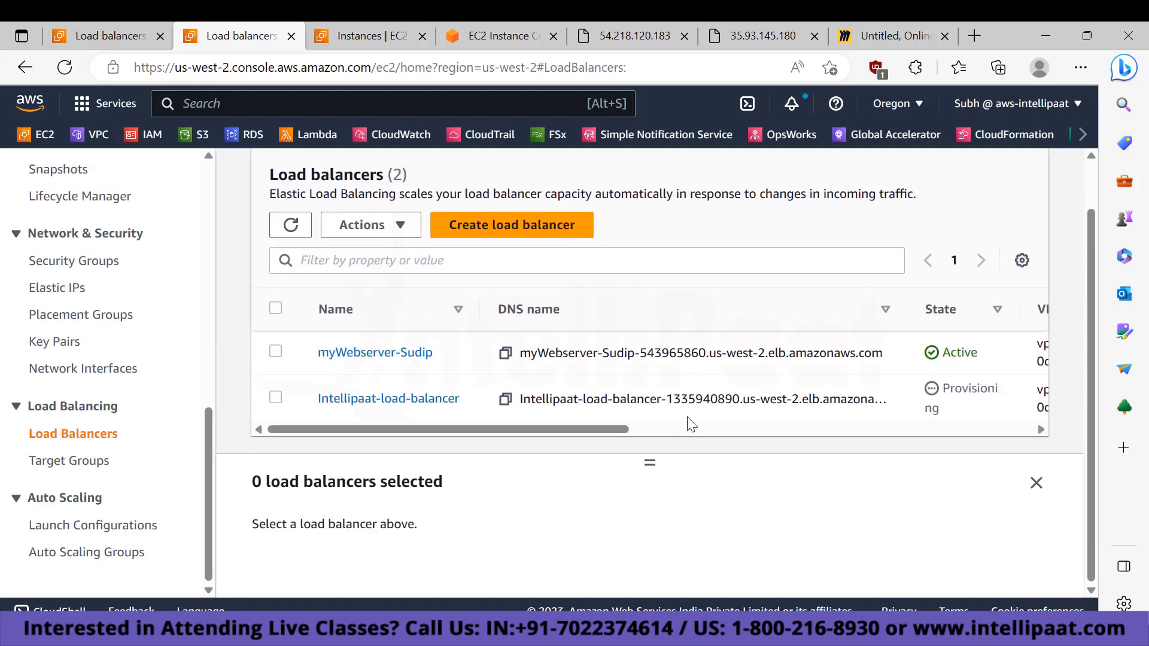
left_click(347, 404)
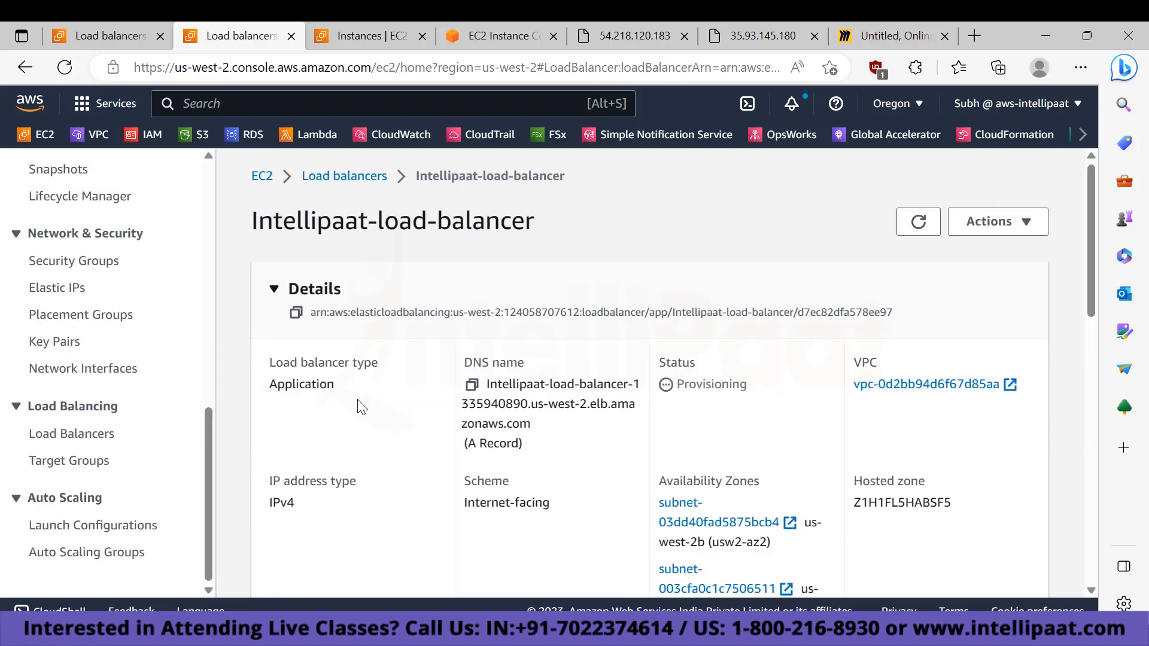
scroll(485, 423, "down", 5)
scroll(487, 423, "down", 4)
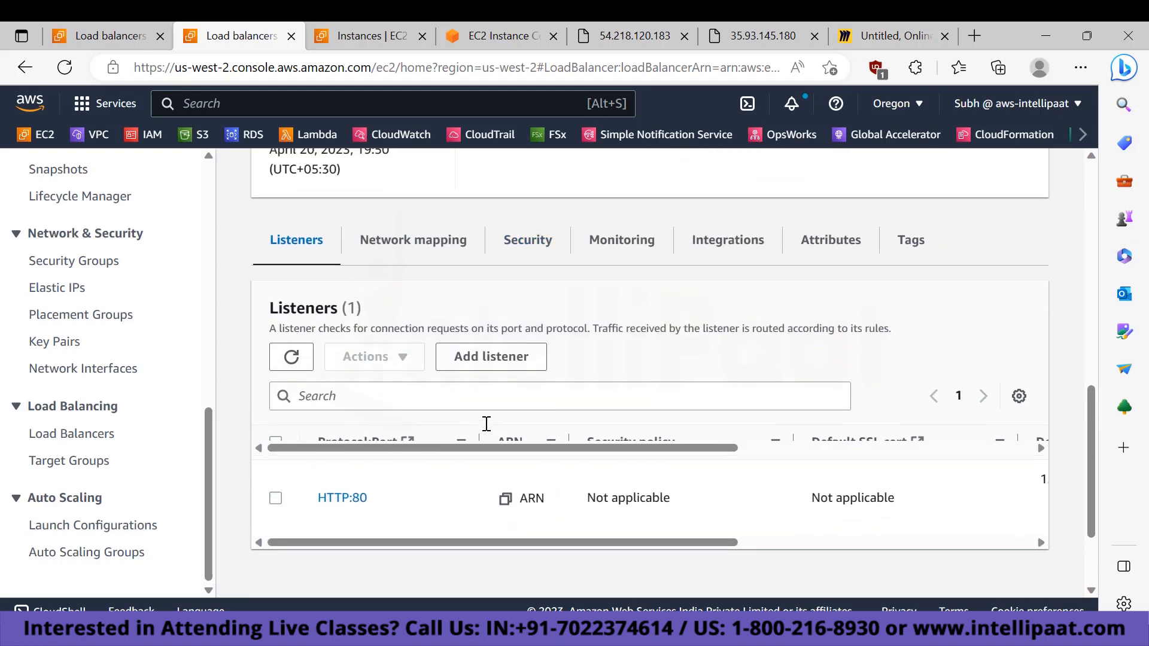
scroll(487, 423, "up", 15)
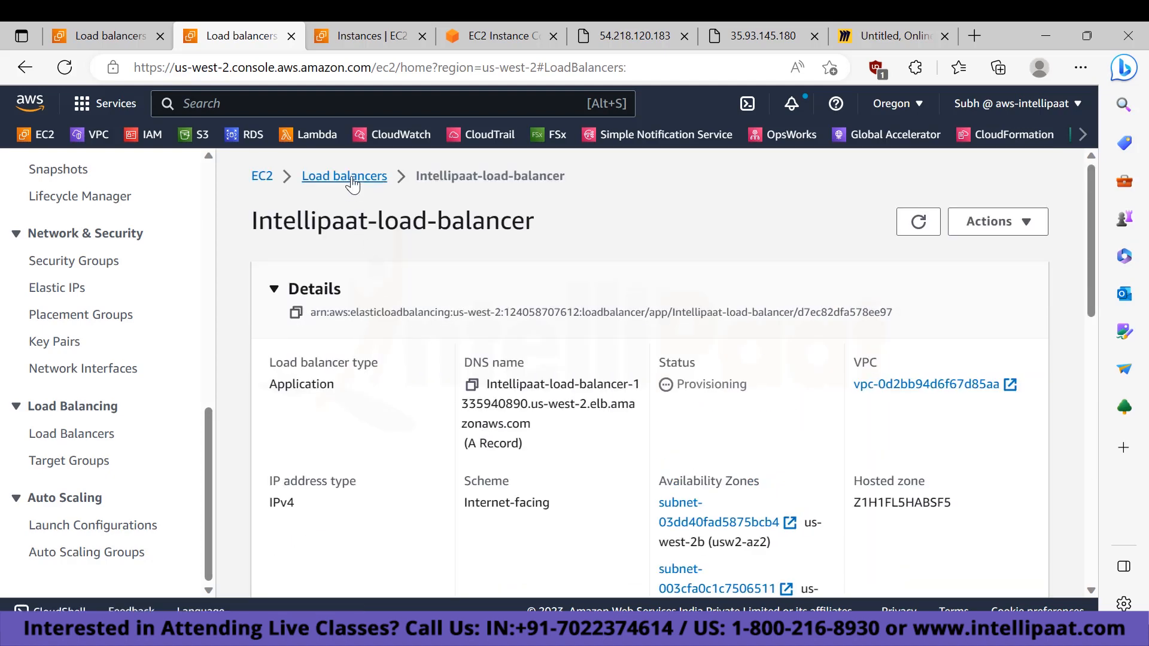
Return to the load balancers list and refresh it to check the state of Intellipaat-load-balancer.
left_click(347, 177)
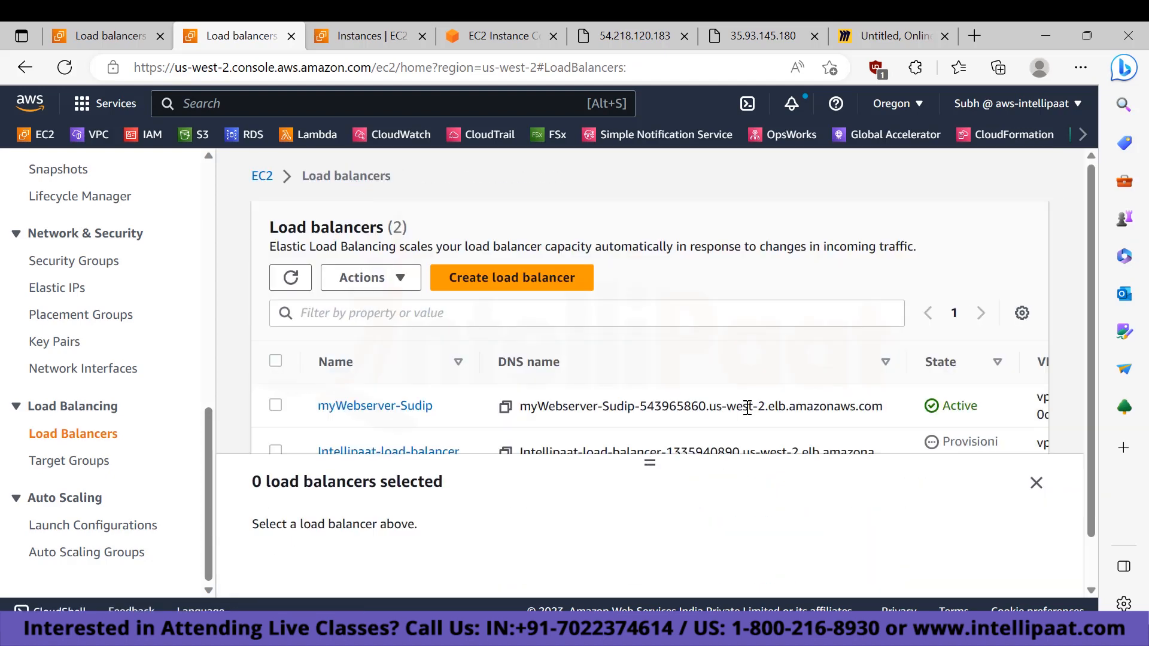
scroll(747, 408, "right", 1)
scroll(850, 414, "down", 1)
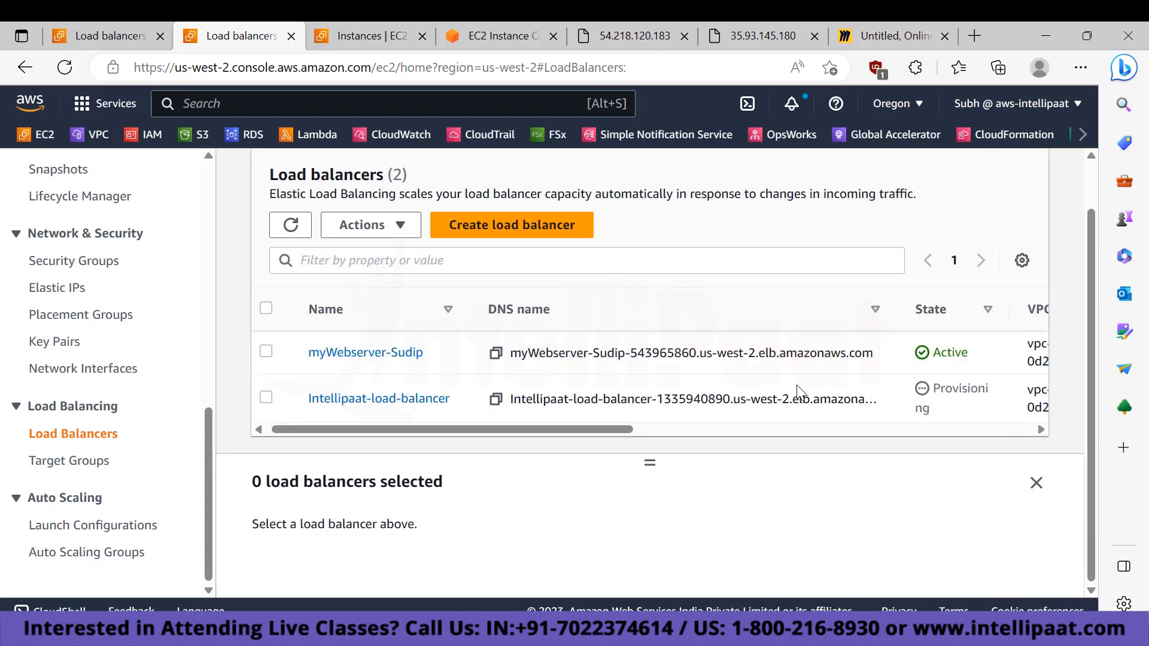
left_click(291, 225)
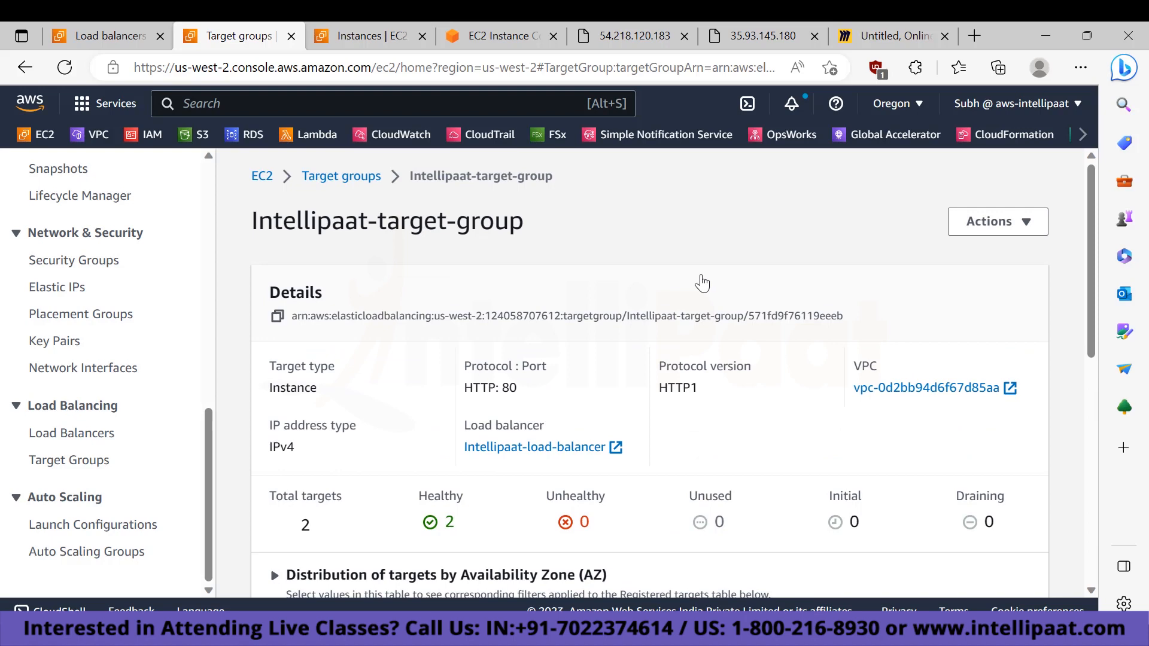
Check the target health counts of Intellipaat-target-group and filter its registered targets to the healthy ones.
scroll(703, 284, "down", 2)
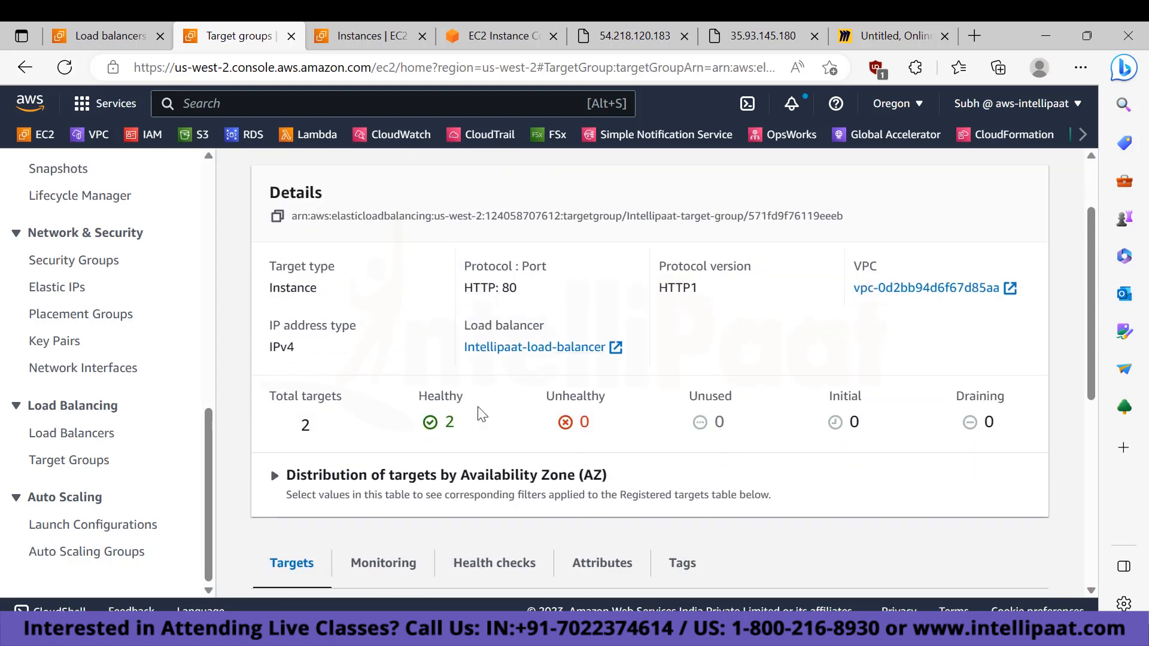
scroll(479, 413, "down", 3)
left_click_drag(411, 231, 478, 230)
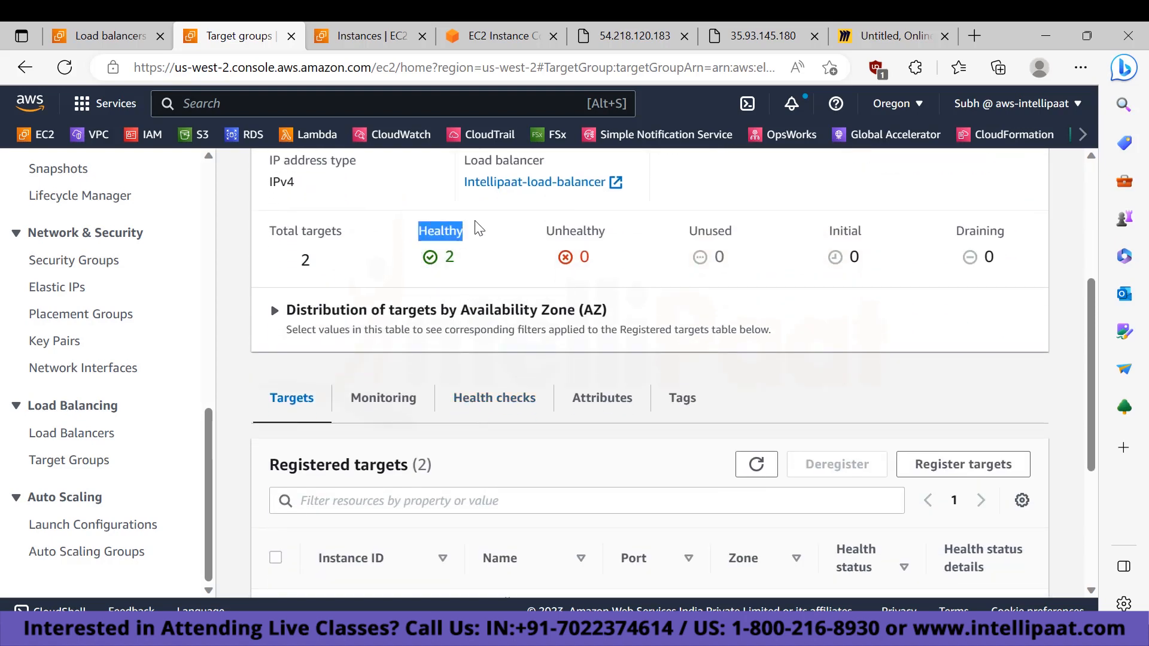
left_click(471, 261)
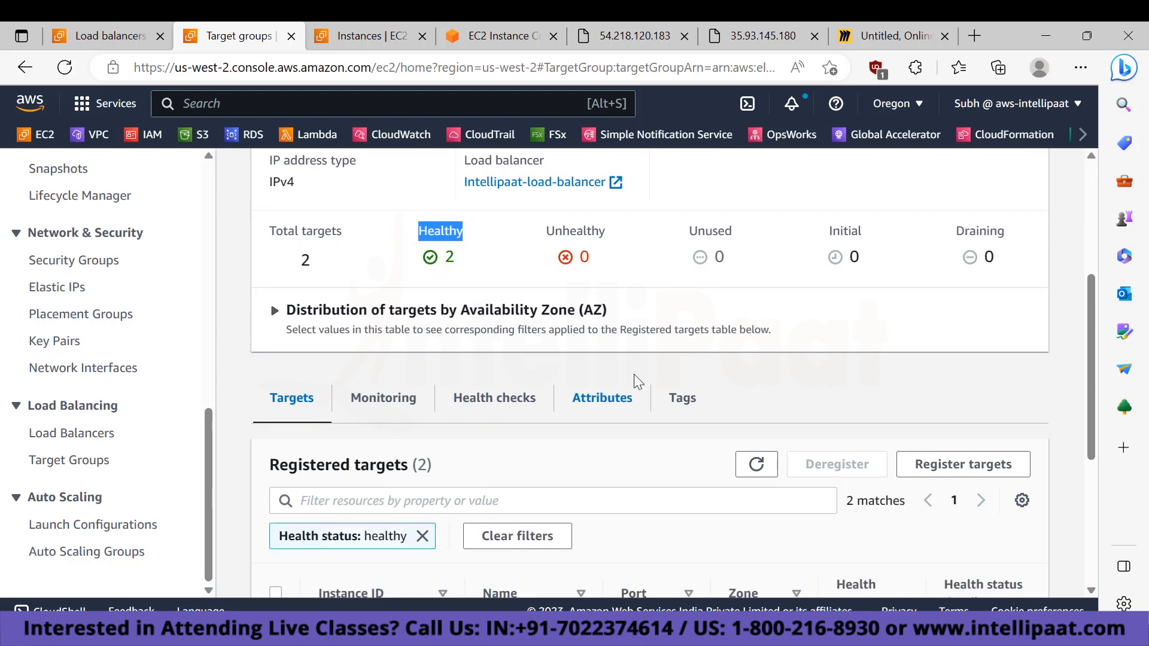
Refresh the registered targets of Intellipaat-target-group and check the health status of each web server.
scroll(495, 364, "down", 1)
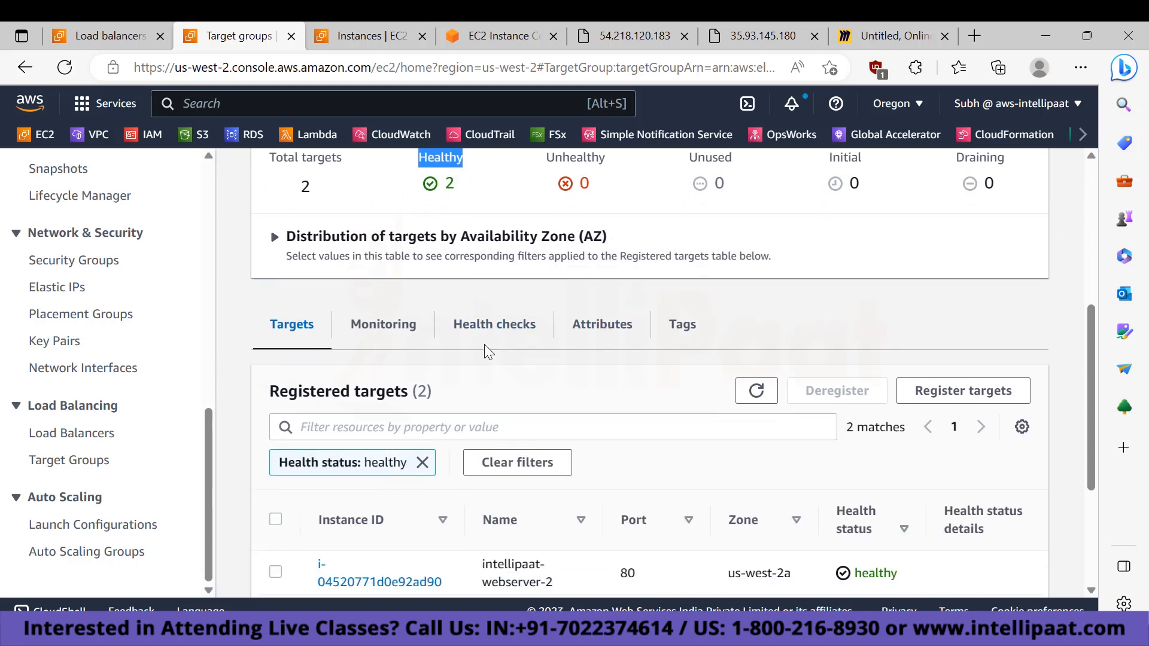
left_click(757, 391)
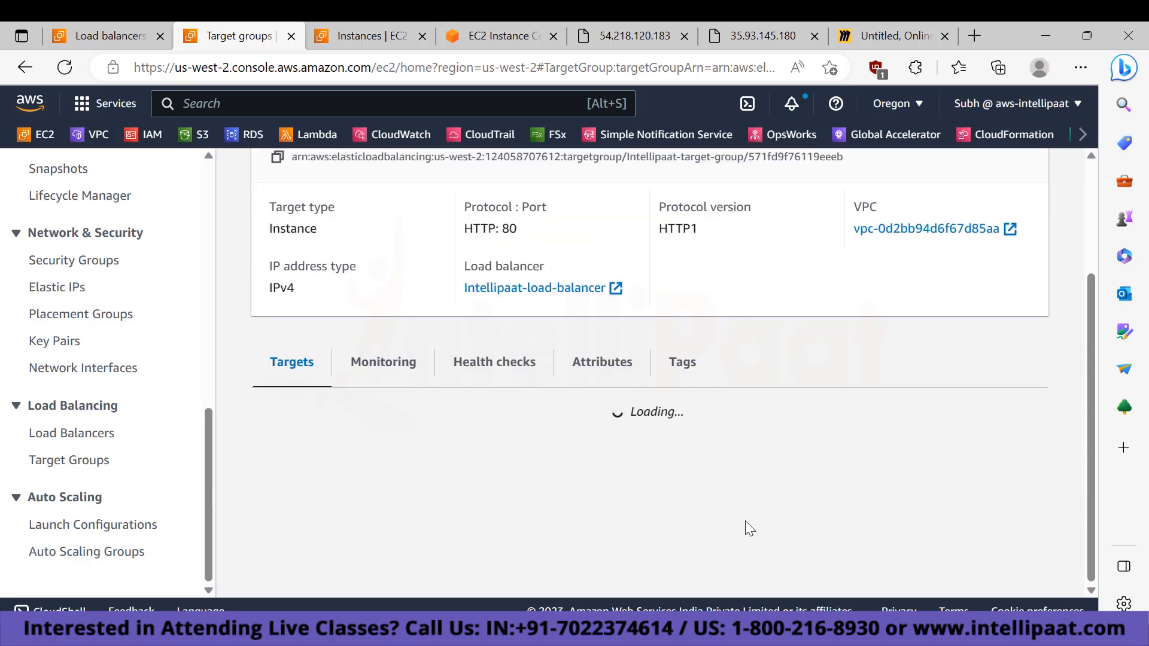
scroll(745, 520, "down", 3)
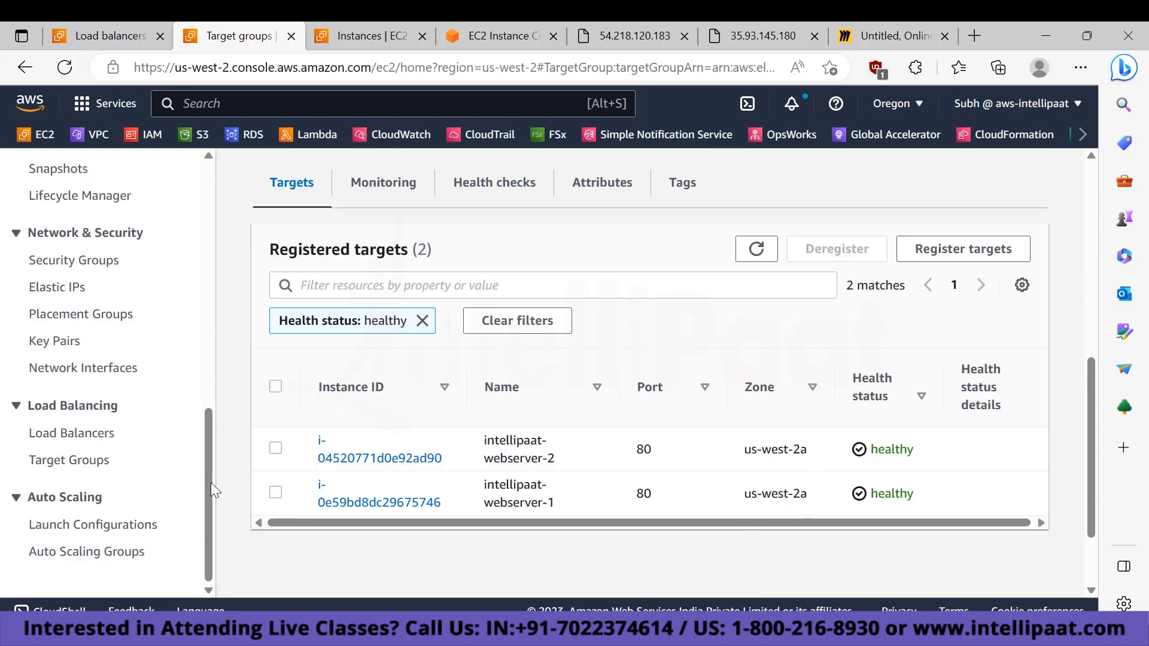
Copy the DNS name of Intellipaat-load-balancer from the load balancers list and open it in a new browser tab.
left_click(83, 434)
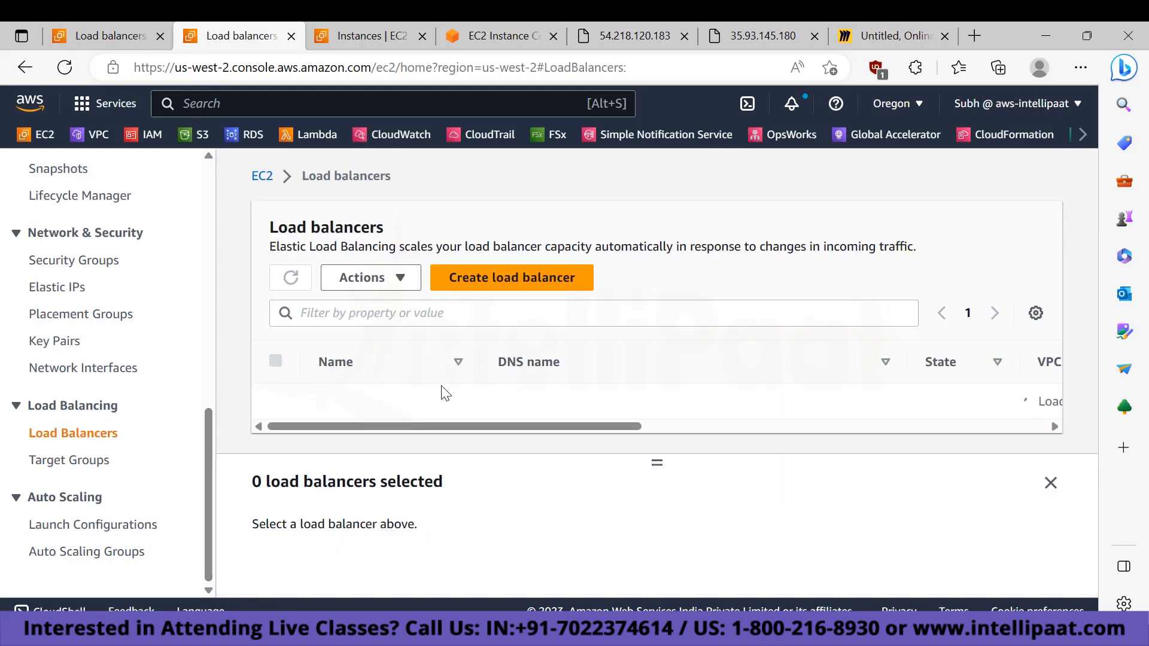
scroll(806, 404, "down", 2)
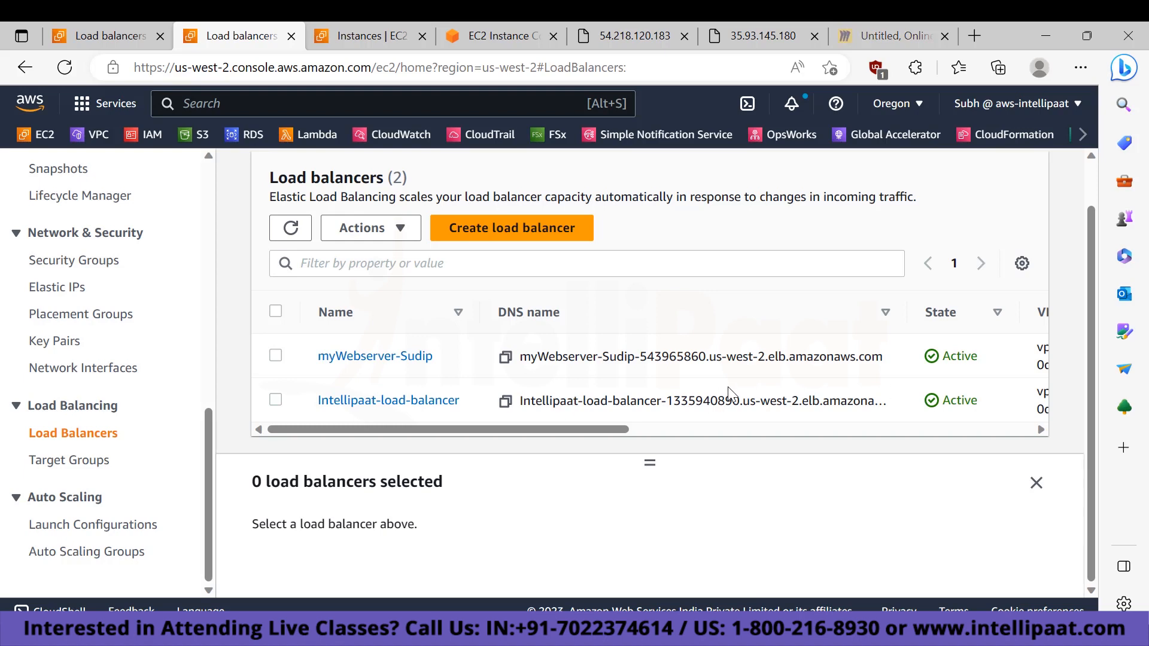
left_click(505, 401)
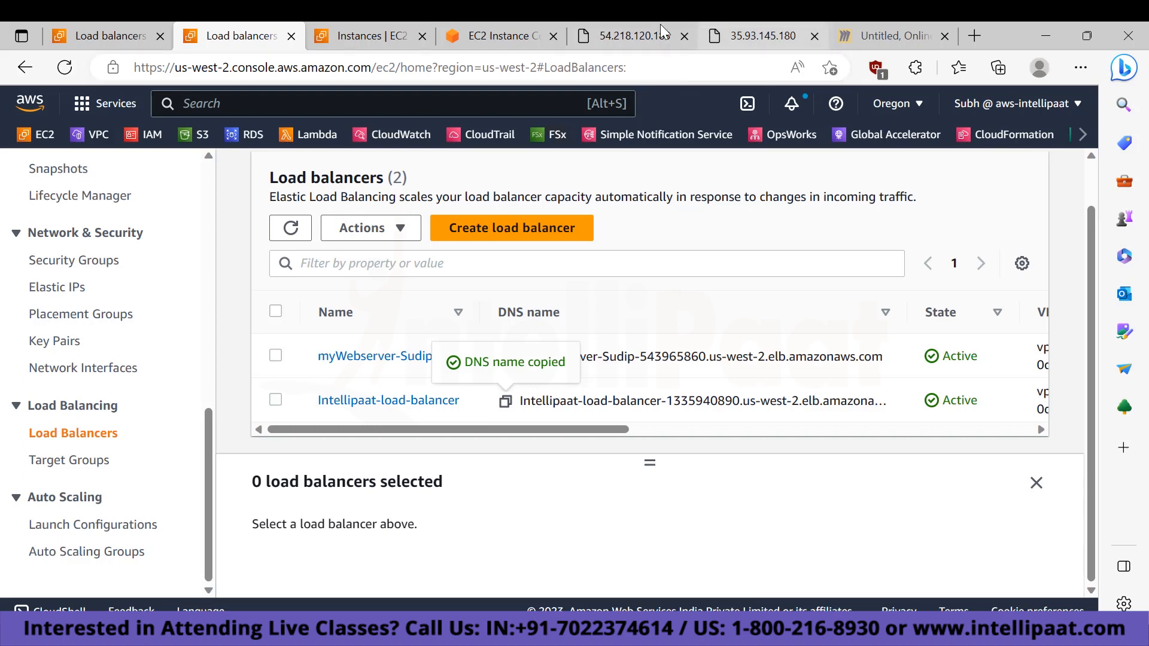
right_click(398, 137)
left_click(446, 156)
left_click(425, 67)
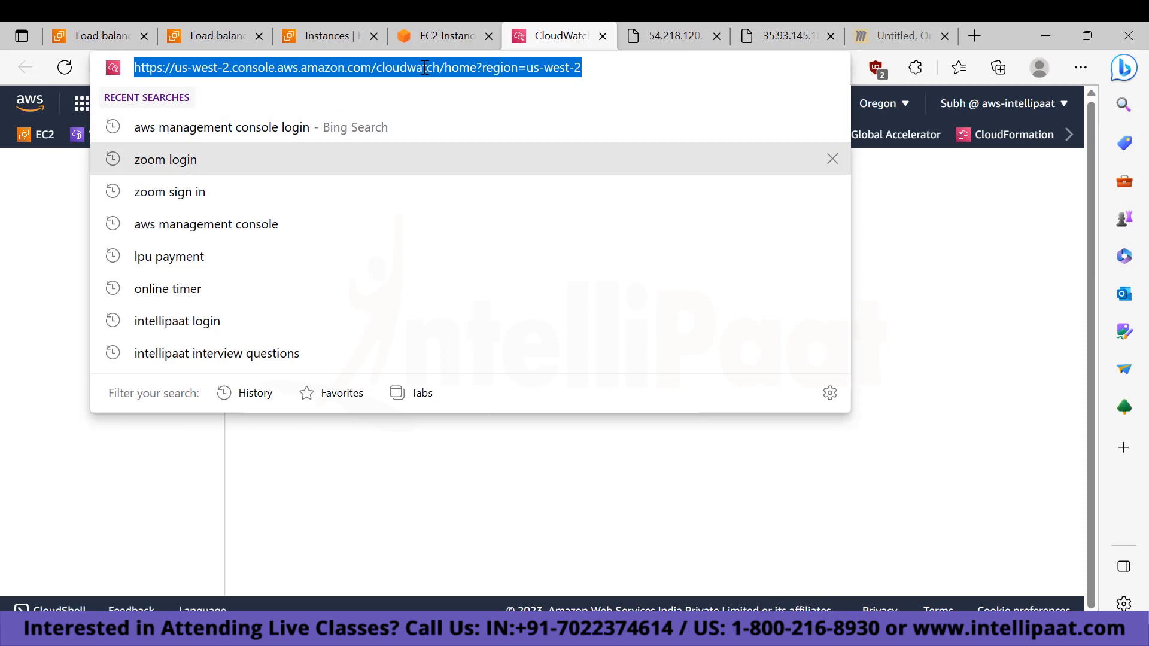
key("ctrl+v")
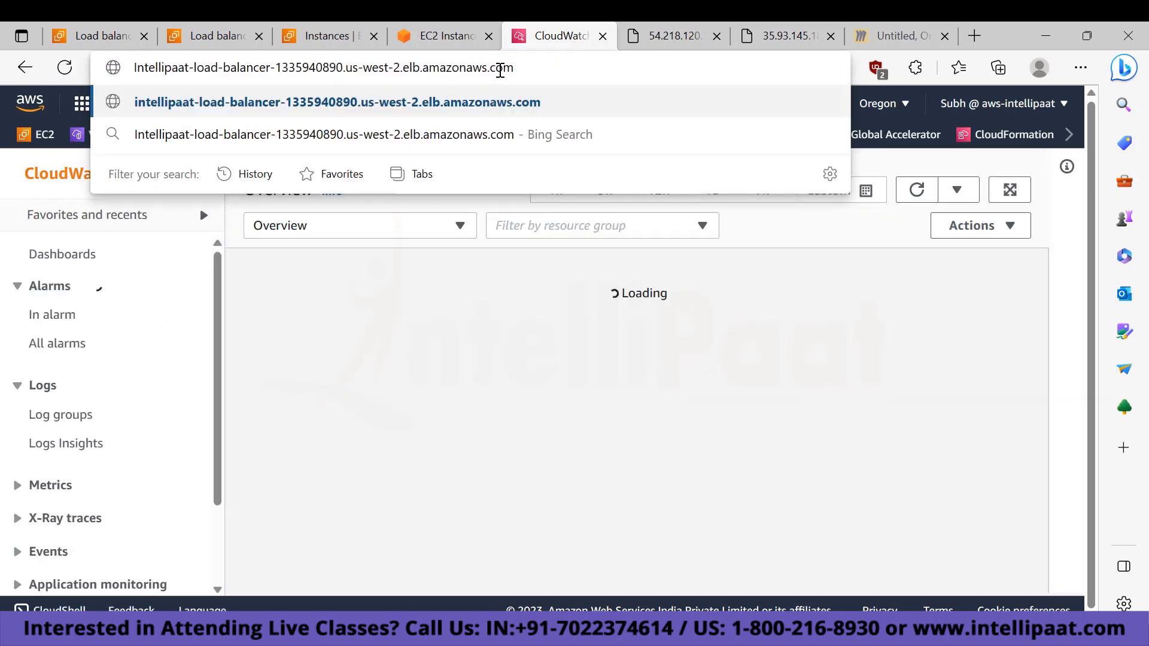
key("Return")
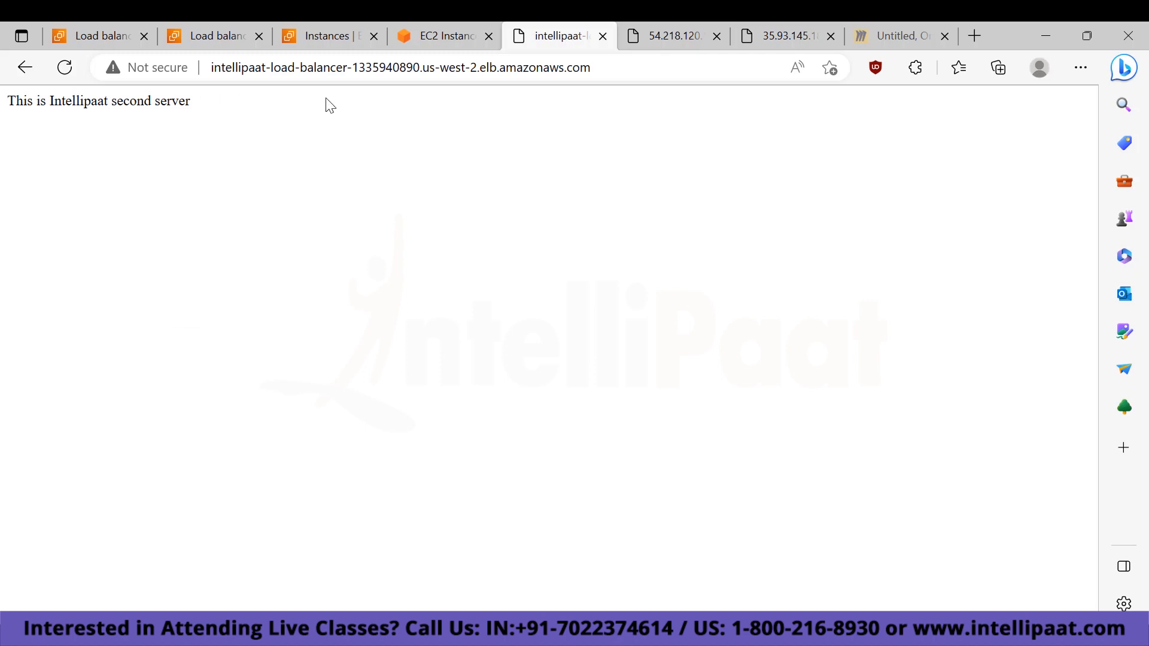
View the pages served directly at 54.218.120.183 and 35.93.145.180 and compare them with the load balancer's page.
left_click(669, 31)
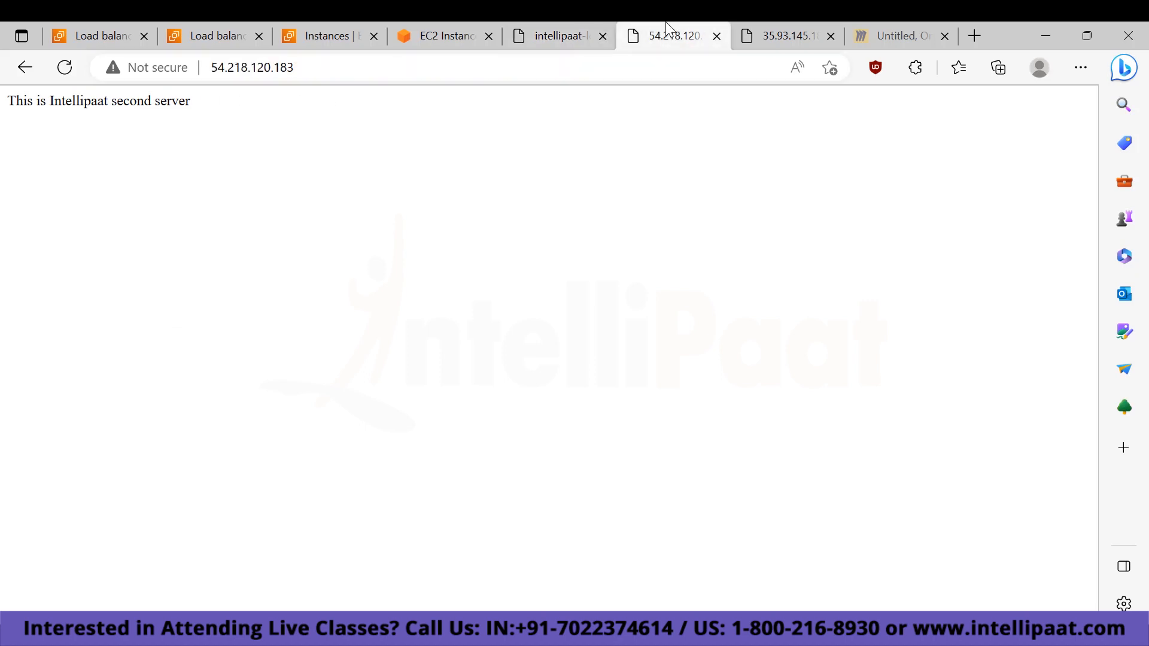
left_click(765, 31)
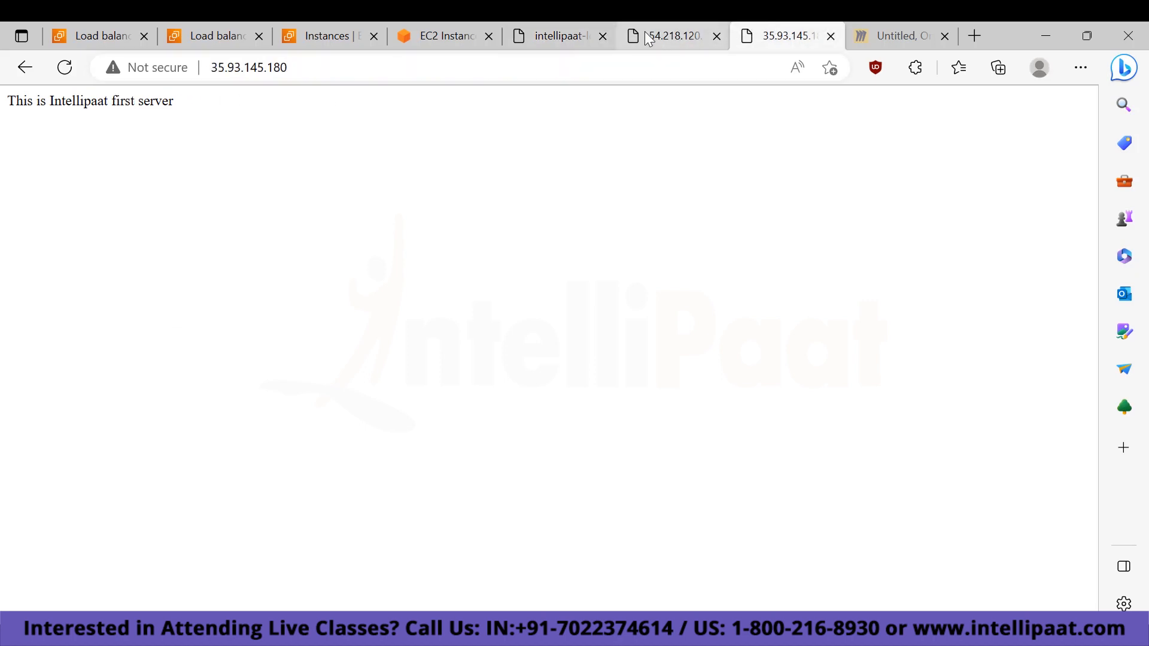
left_click(552, 33)
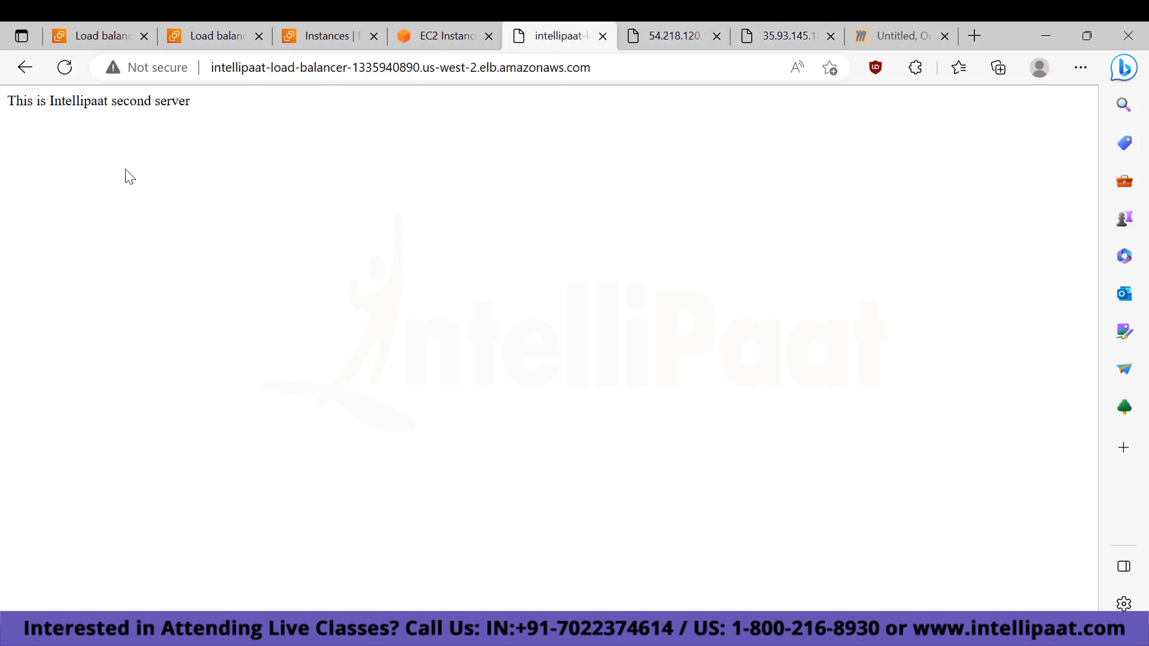
Reload the load balancer's page repeatedly to check that requests alternate between the two web servers.
left_click(65, 68)
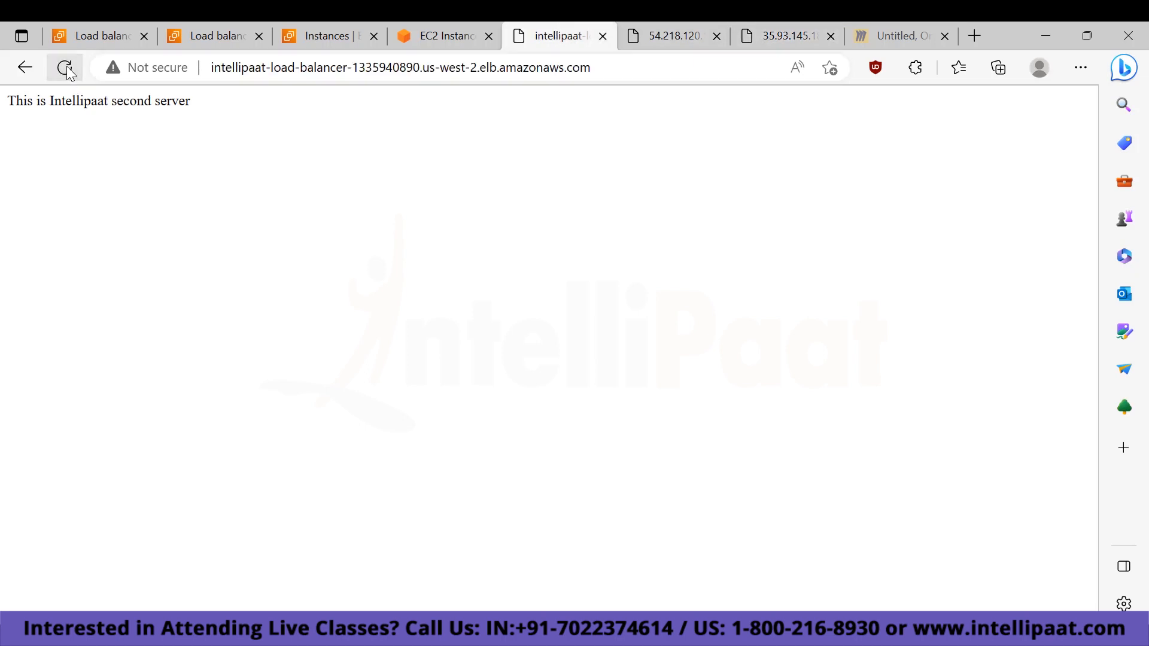
left_click(66, 69)
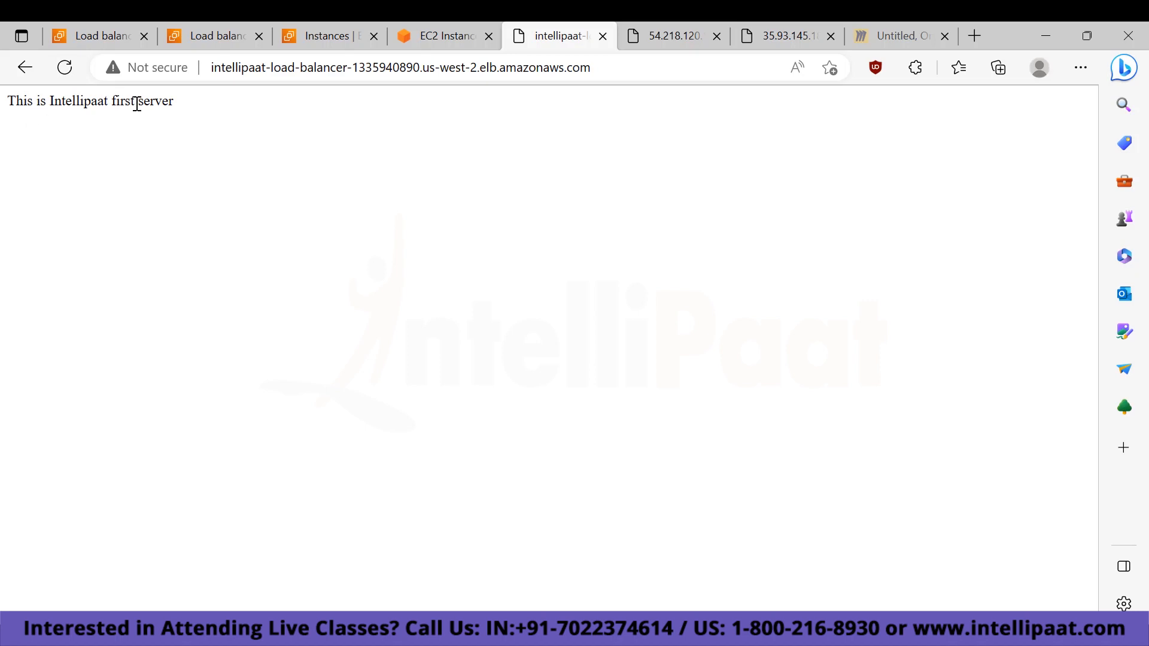
left_click(66, 68)
left_click(66, 71)
left_click(66, 70)
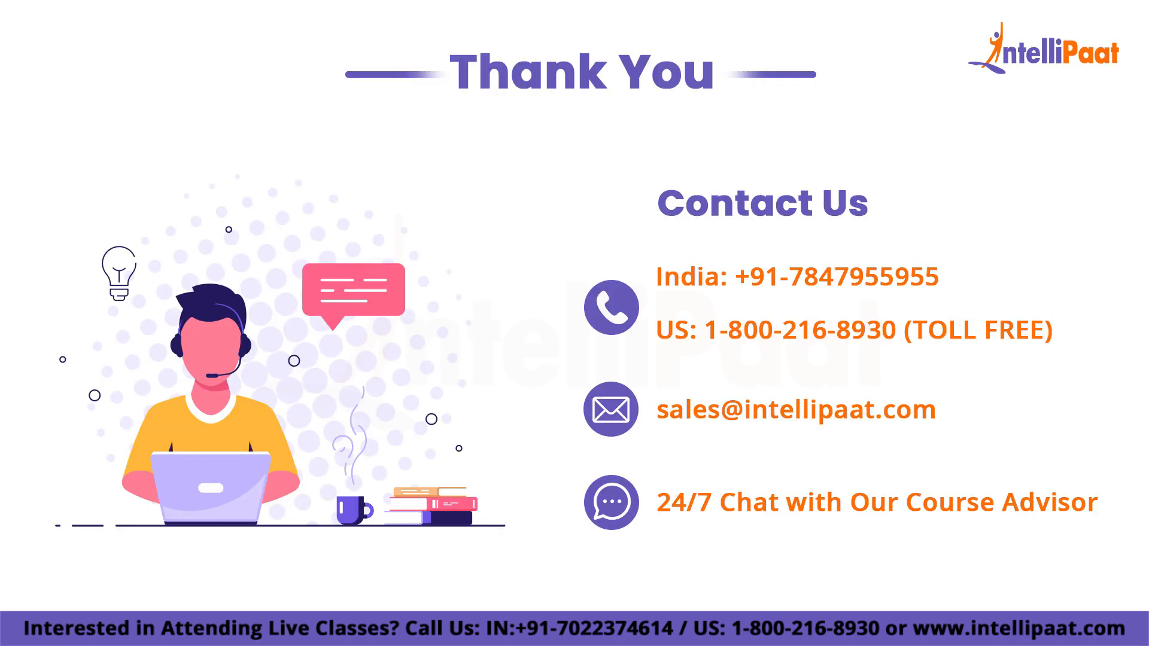